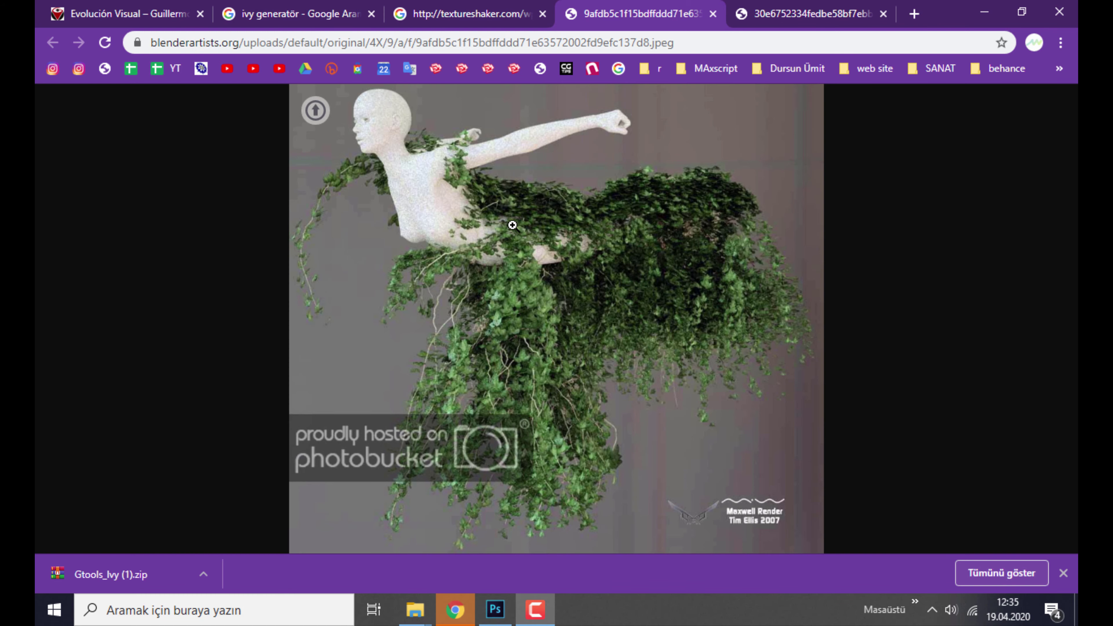
Step: Compare the stone-heart and sculpture ivy images, check the Ivy folder, then return to the evvisual Ivy page
left_click(799, 16)
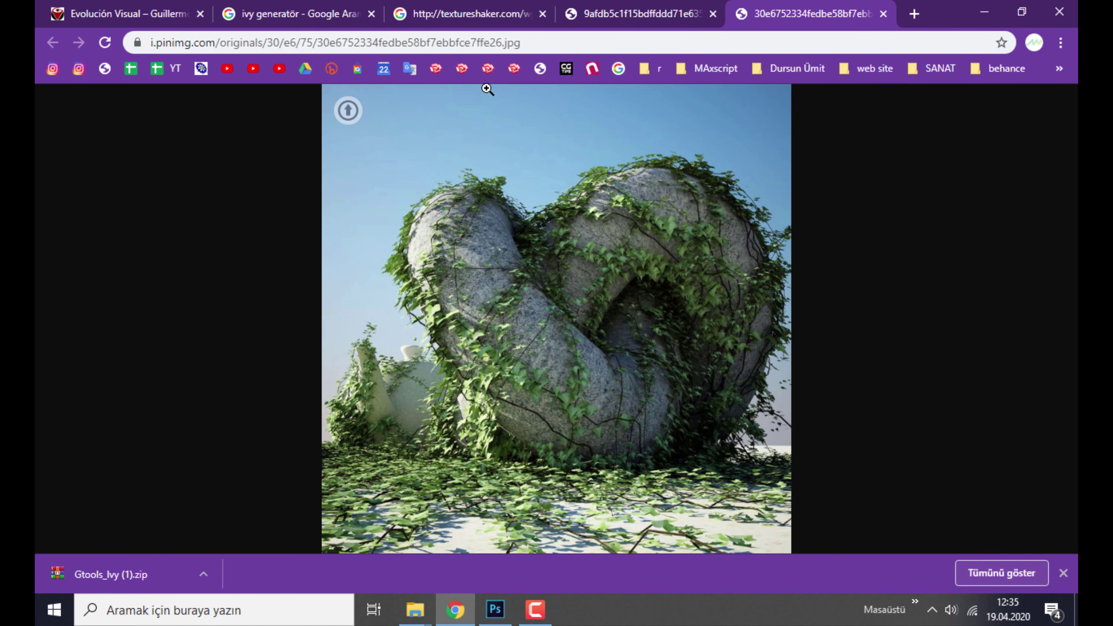
left_click(465, 20)
left_click(680, 13)
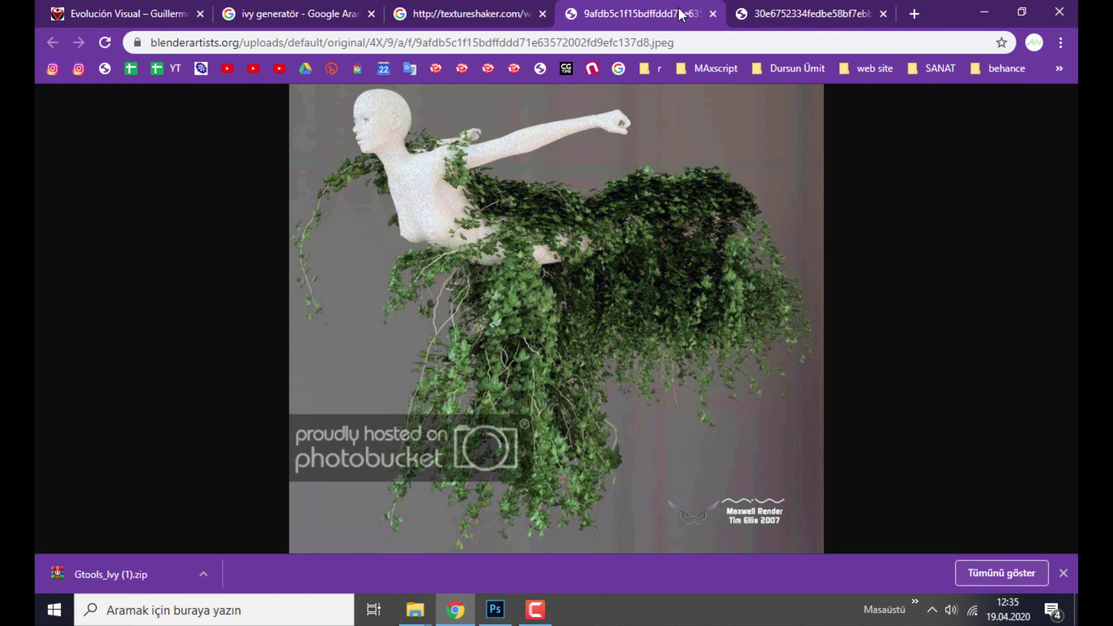
left_click(816, 21)
mouse_move(415, 610)
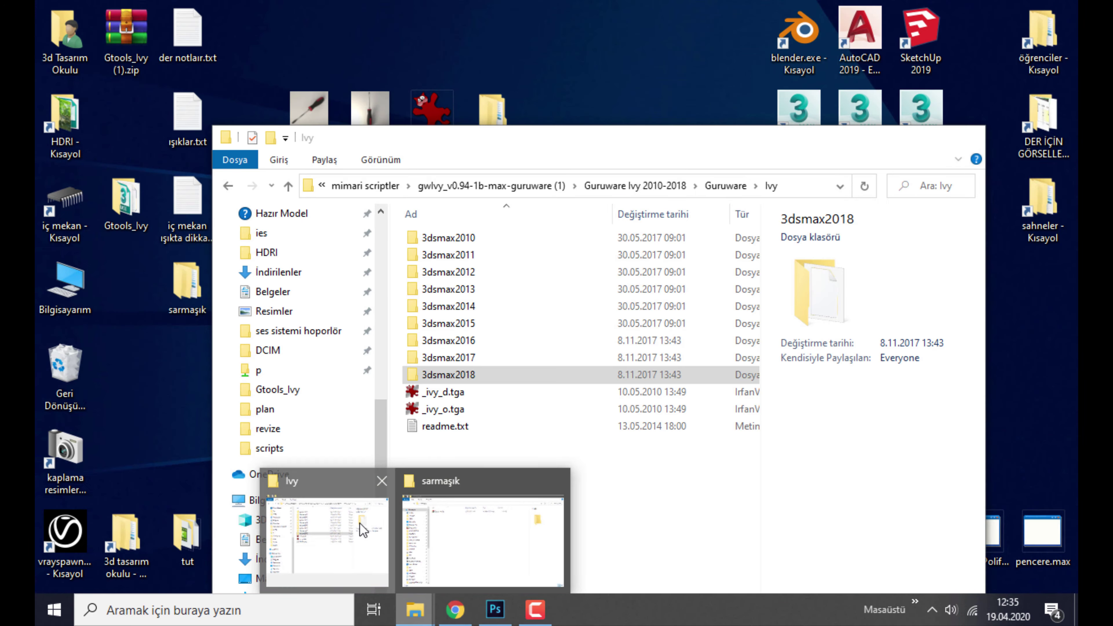
left_click(359, 524)
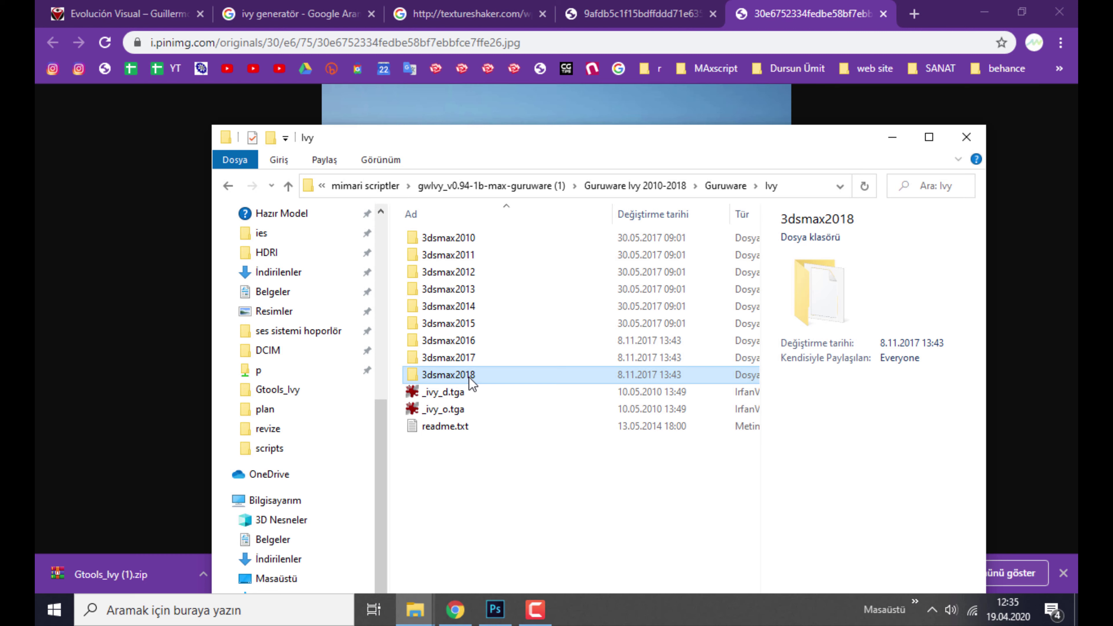
mouse_move(449, 375)
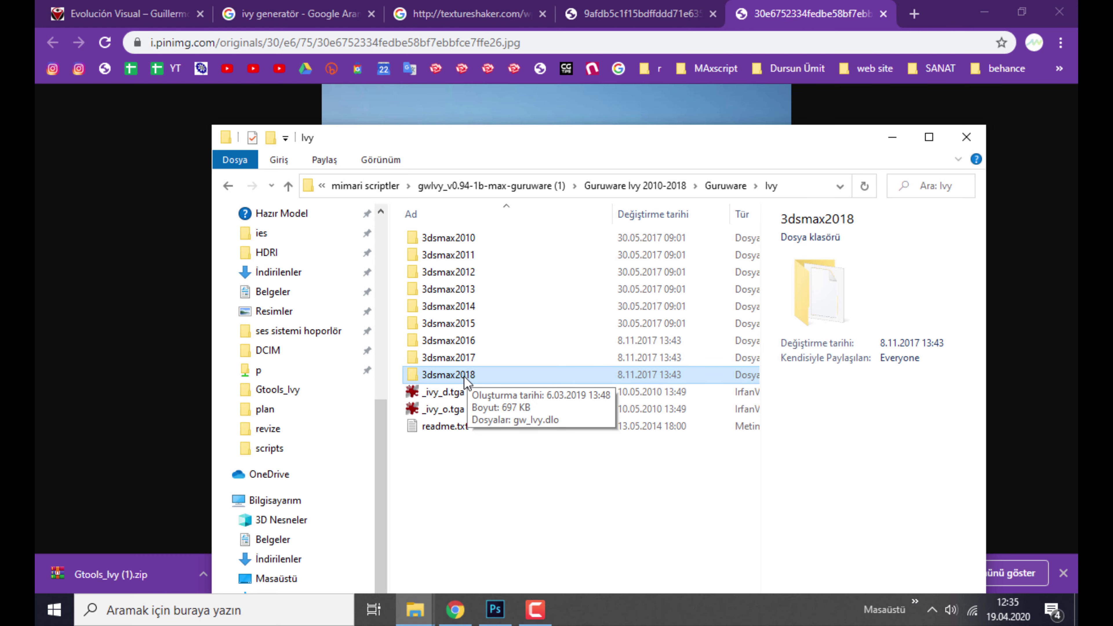
left_click(132, 13)
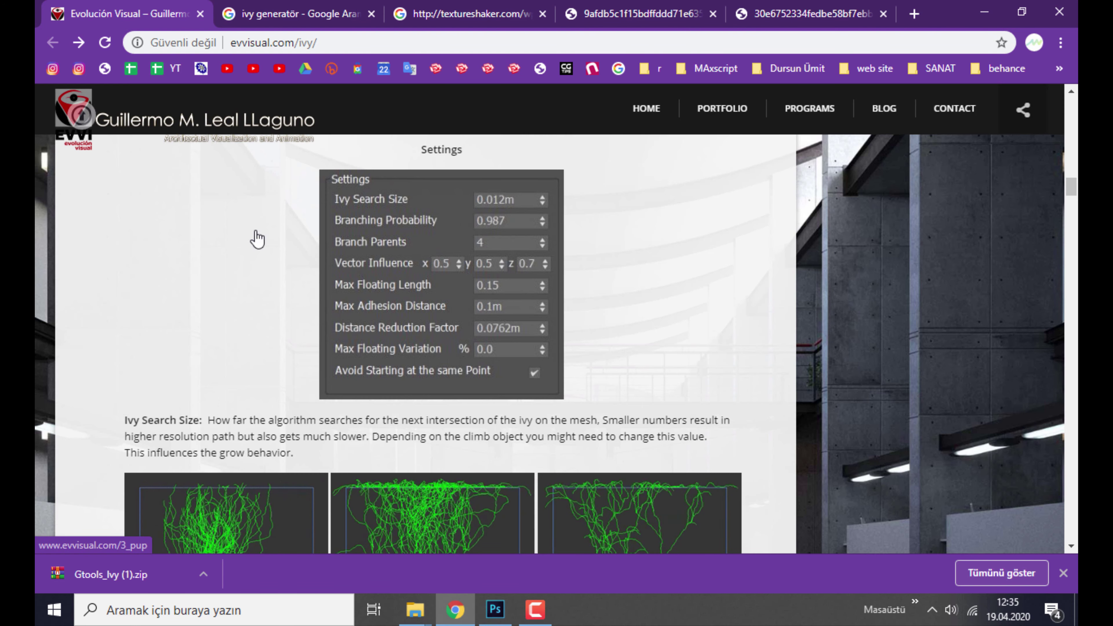
Step: Scroll the evvisual Ivy page to the Download Plugin section and select the page address
scroll(307, 334, "down", 8)
scroll(316, 321, "down", 8)
scroll(830, 400, "down", 8)
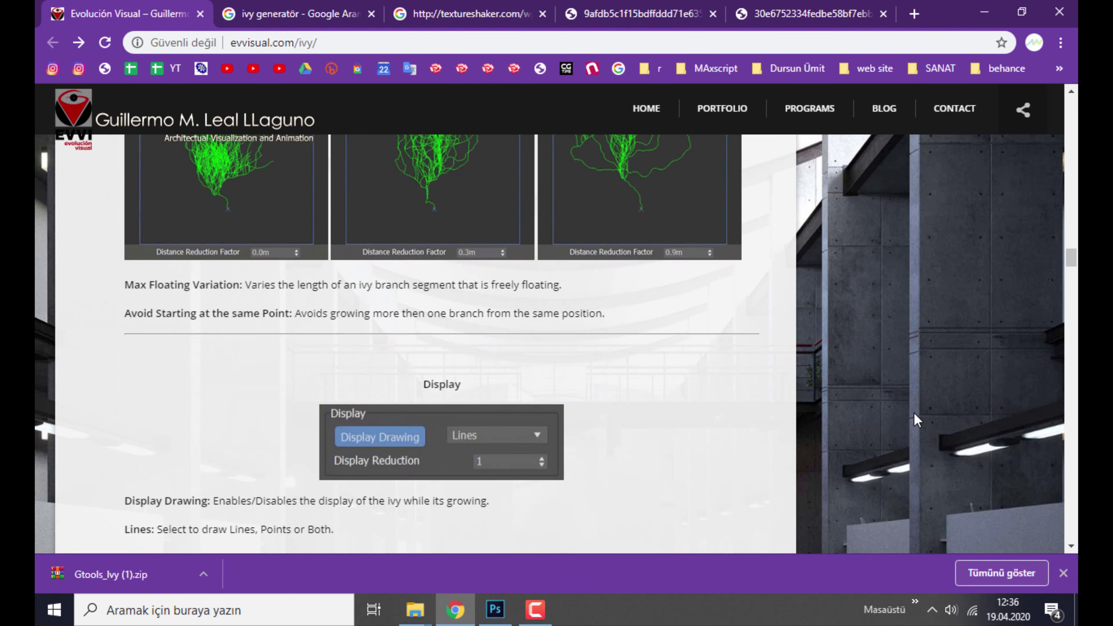
scroll(833, 403, "down", 15)
scroll(751, 390, "up", 6)
scroll(438, 144, "up", 10)
left_click(237, 46)
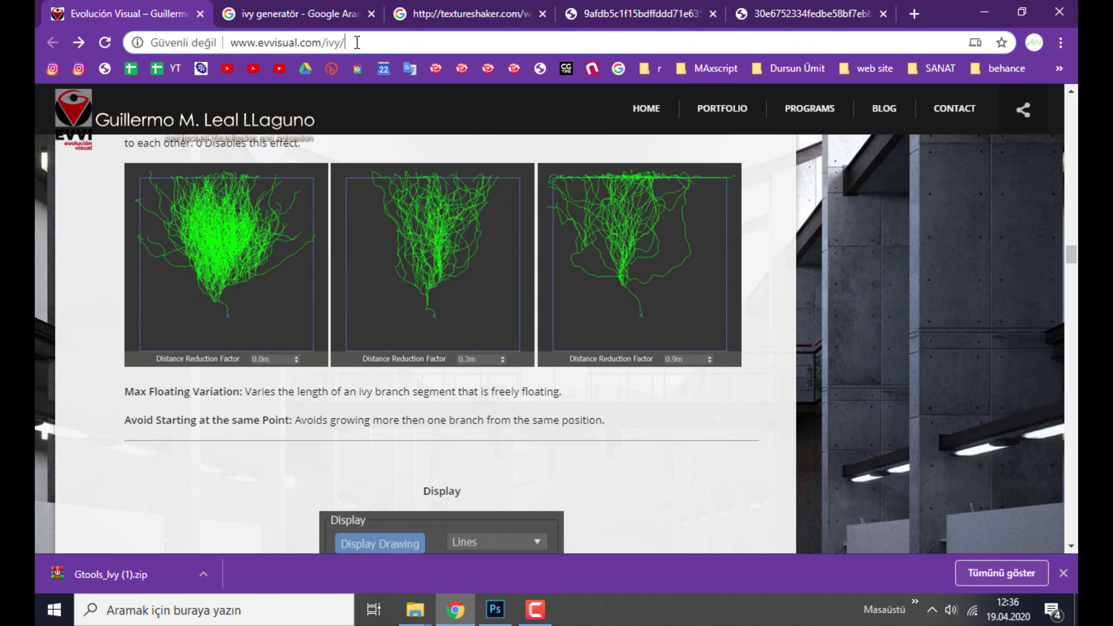
left_click(331, 43)
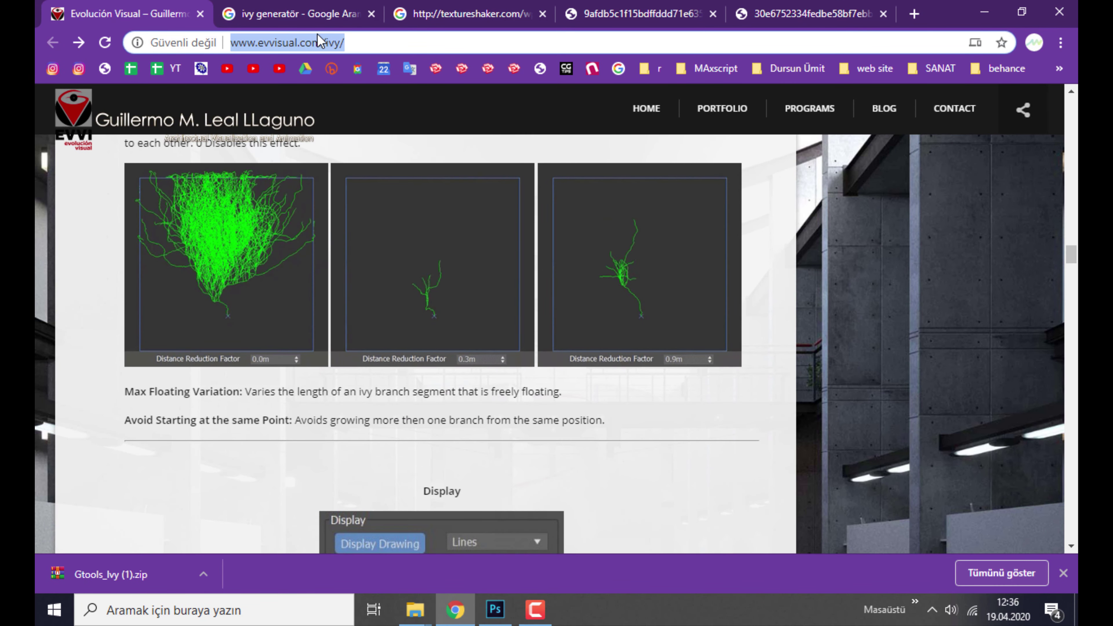
Step: Enter the saved e-mail address, download and save Gtools_Ivy.zip, and open the sarmaşık folder
scroll(506, 346, "down", 4)
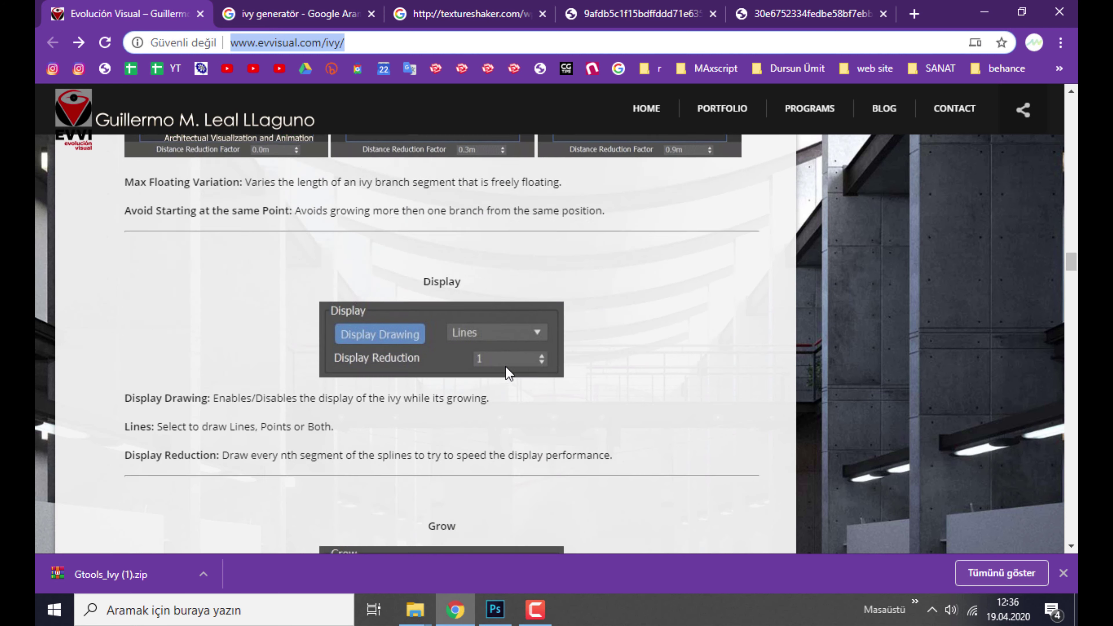
scroll(509, 372, "down", 15)
scroll(509, 355, "down", 8)
scroll(510, 355, "up", 7)
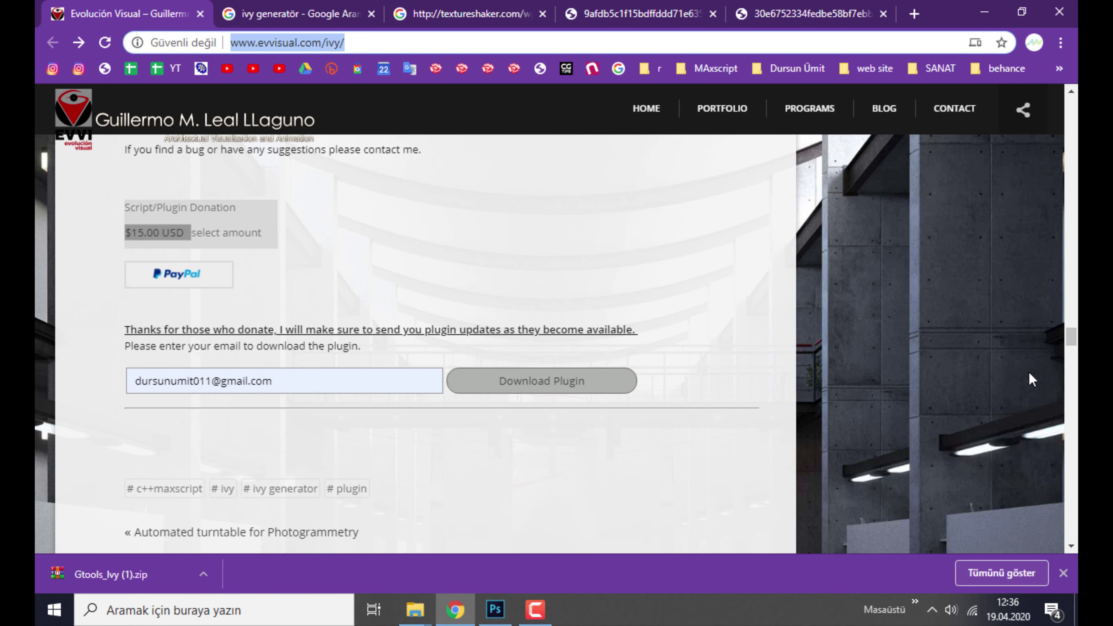
left_click(330, 376)
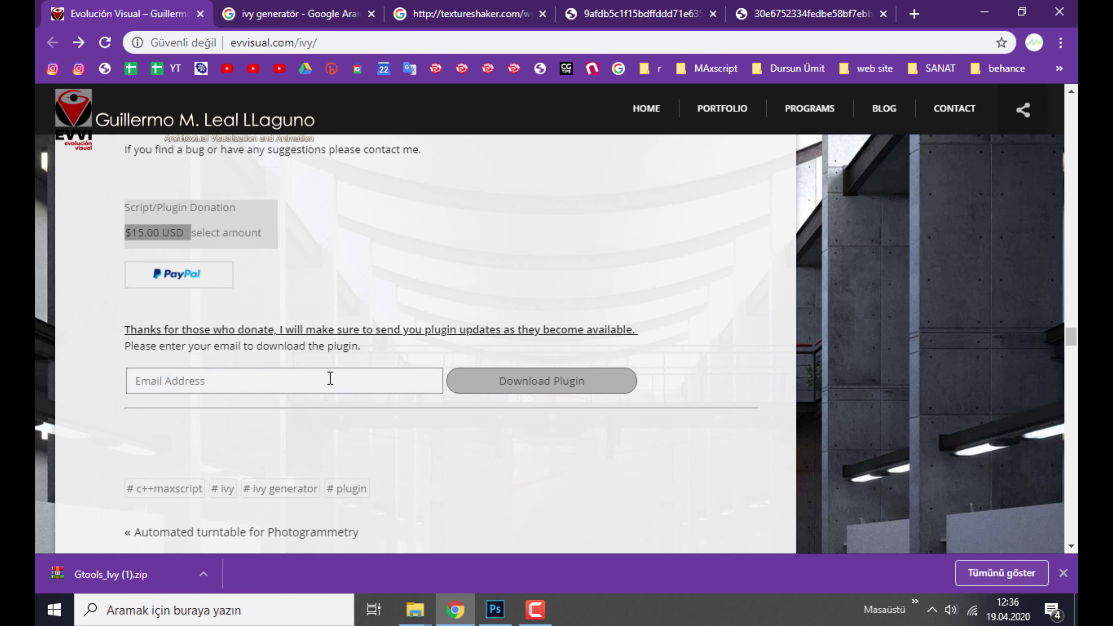
left_click(280, 427)
left_click(565, 392)
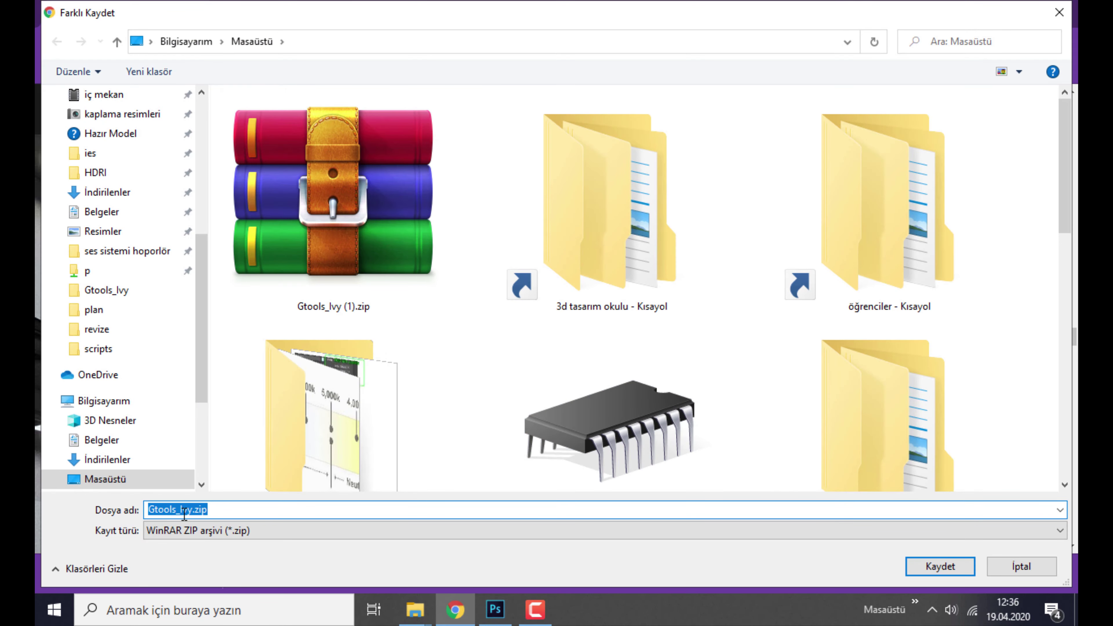
left_click(1008, 567)
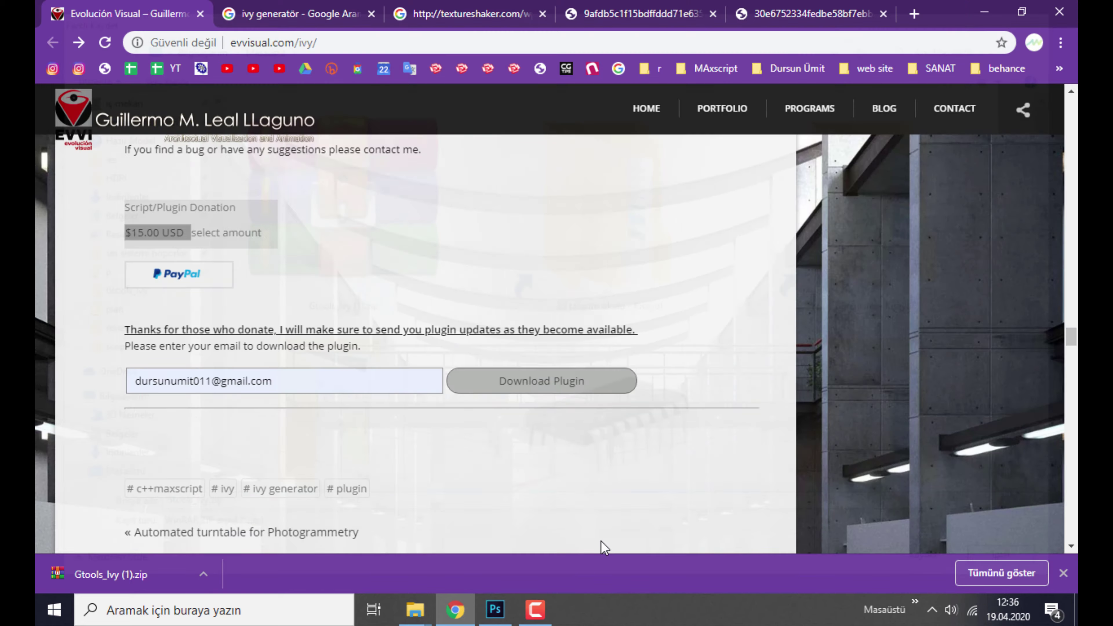
left_click(467, 563)
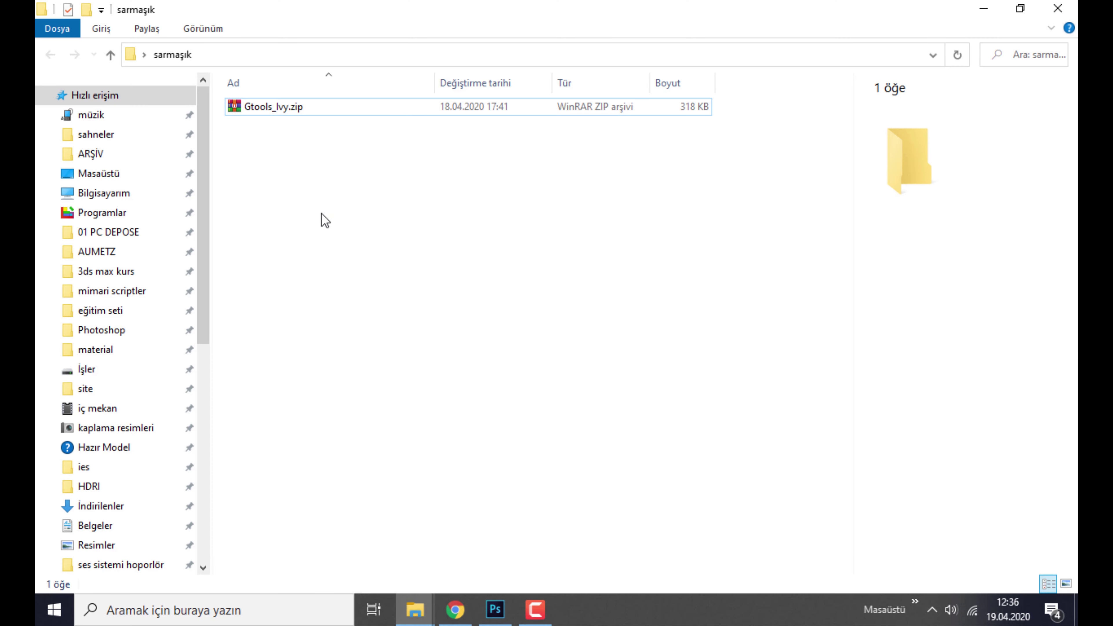
Step: Extract Gtools_Ivy.zip to a Gtools_Ivy folder and read the readme's Plugins install path
left_click(279, 111)
right_click(268, 108)
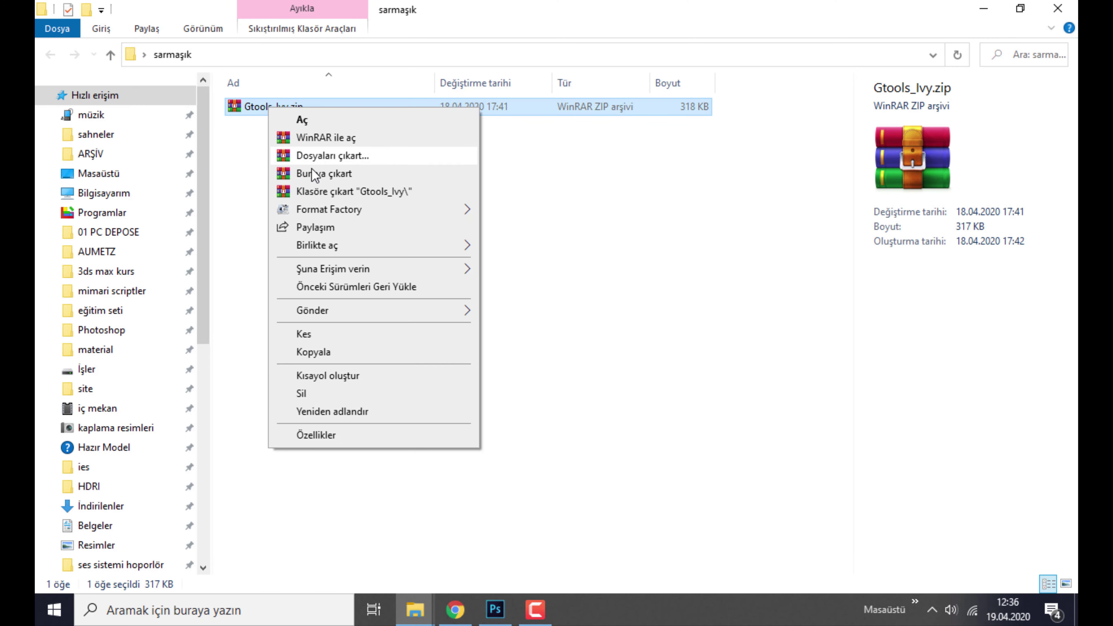
left_click(312, 193)
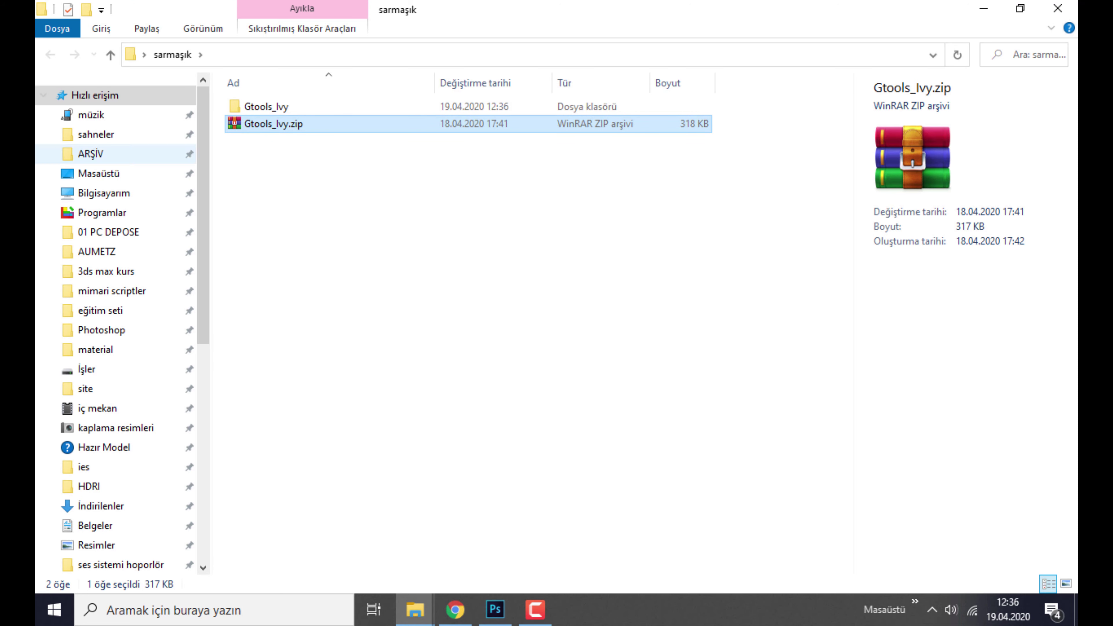
double_click(266, 107)
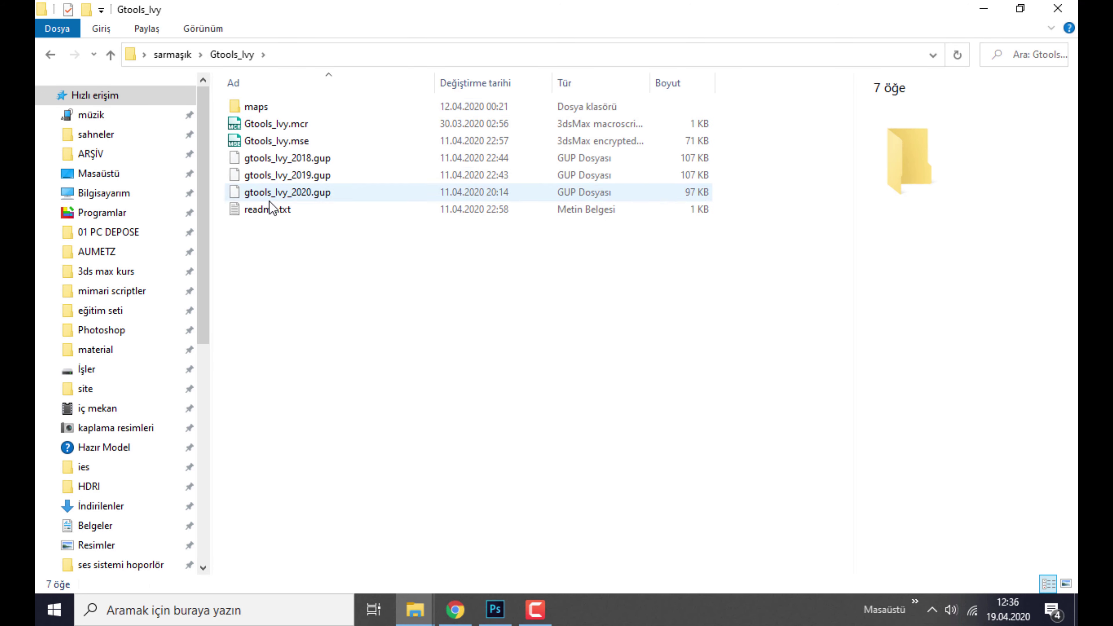
double_click(266, 210)
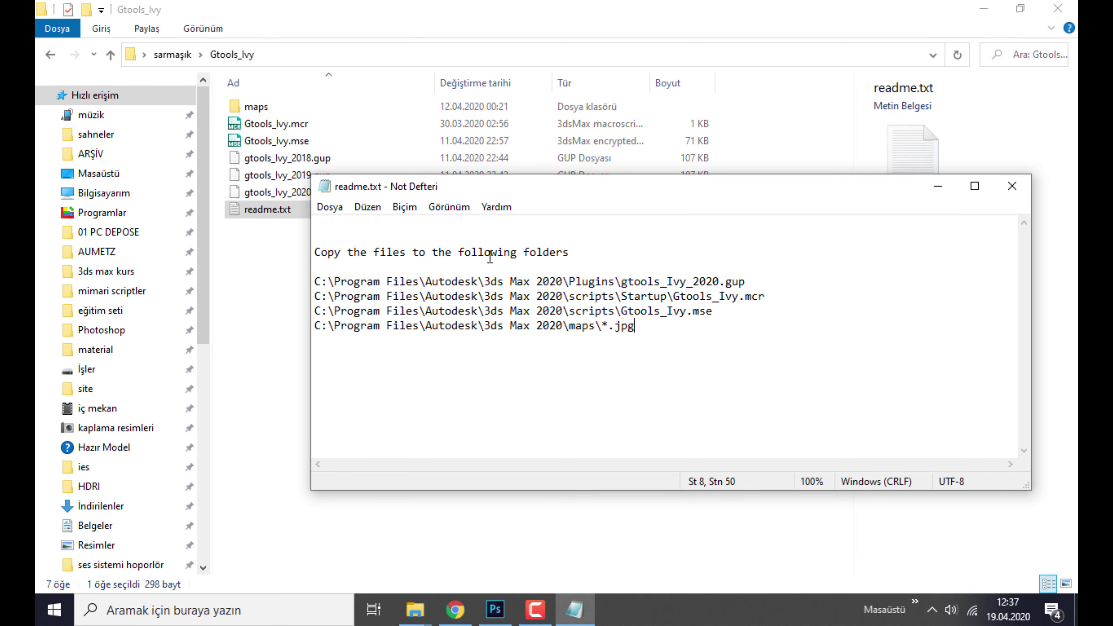
left_click(1012, 185)
double_click(342, 210)
left_click_drag(542, 279, 291, 283)
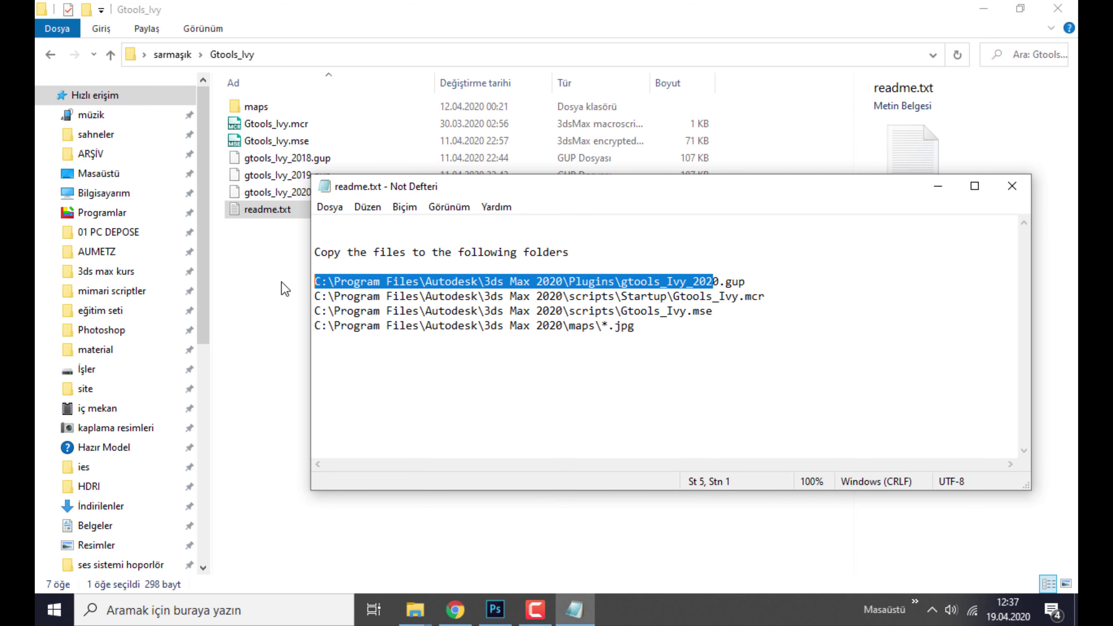
left_click(286, 289)
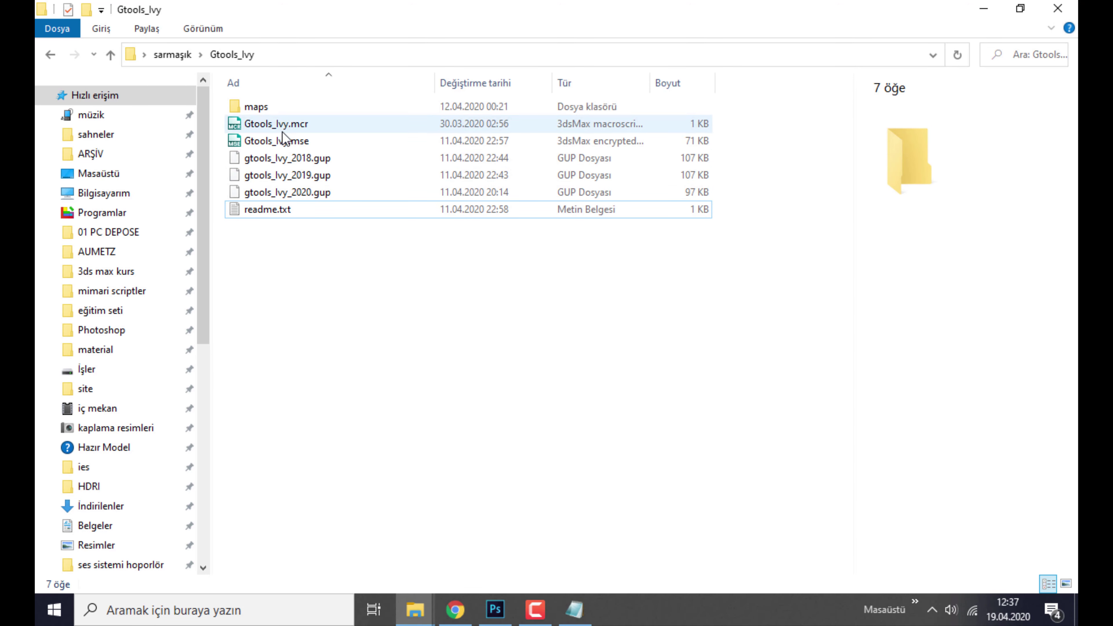
Step: Copy gtools_Ivy_2020.gup from the extracted Gtools_Ivy folder
left_click(320, 175)
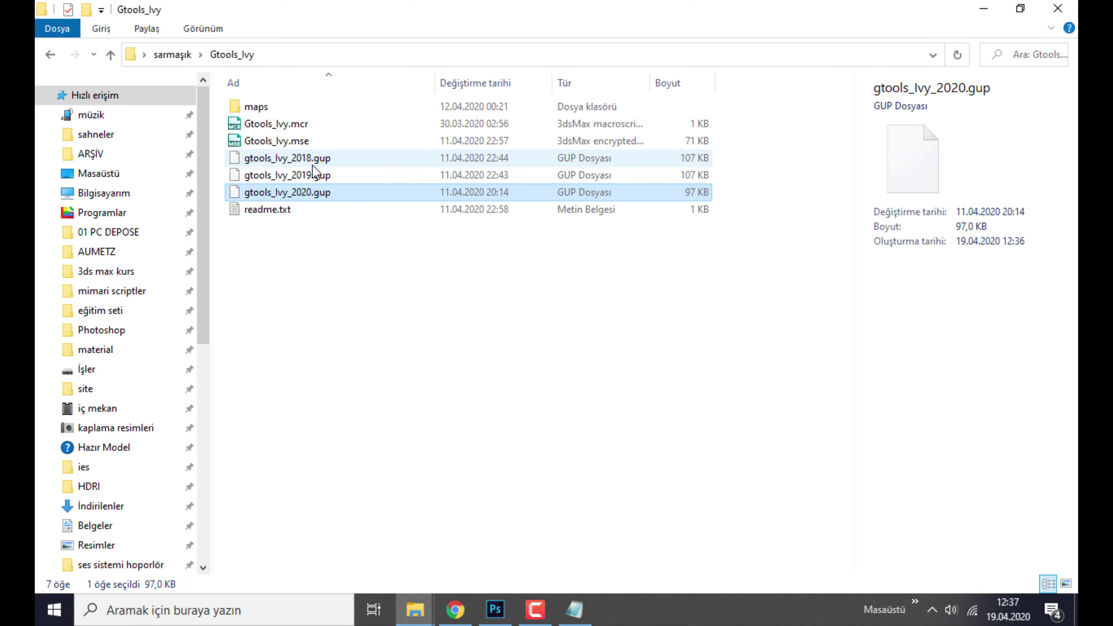
right_click(306, 193)
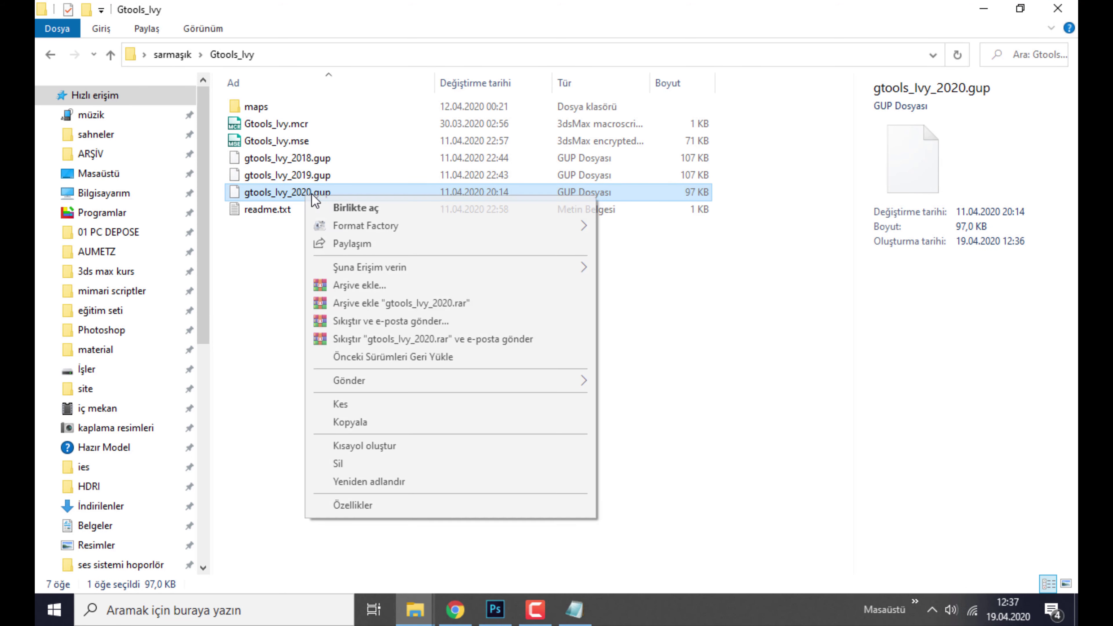
left_click(371, 424)
left_click(983, 16)
Step: Open the 3ds Max 2020 install folder from its desktop shortcut and enter Plugins
right_click(874, 110)
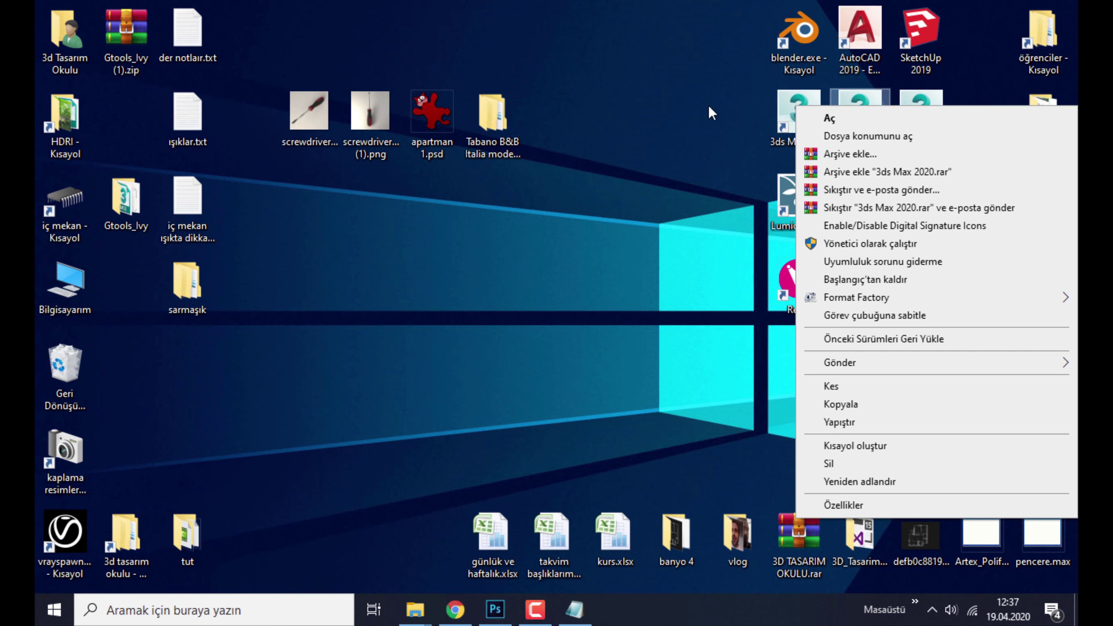
key("Escape")
right_click(852, 112)
left_click(865, 135)
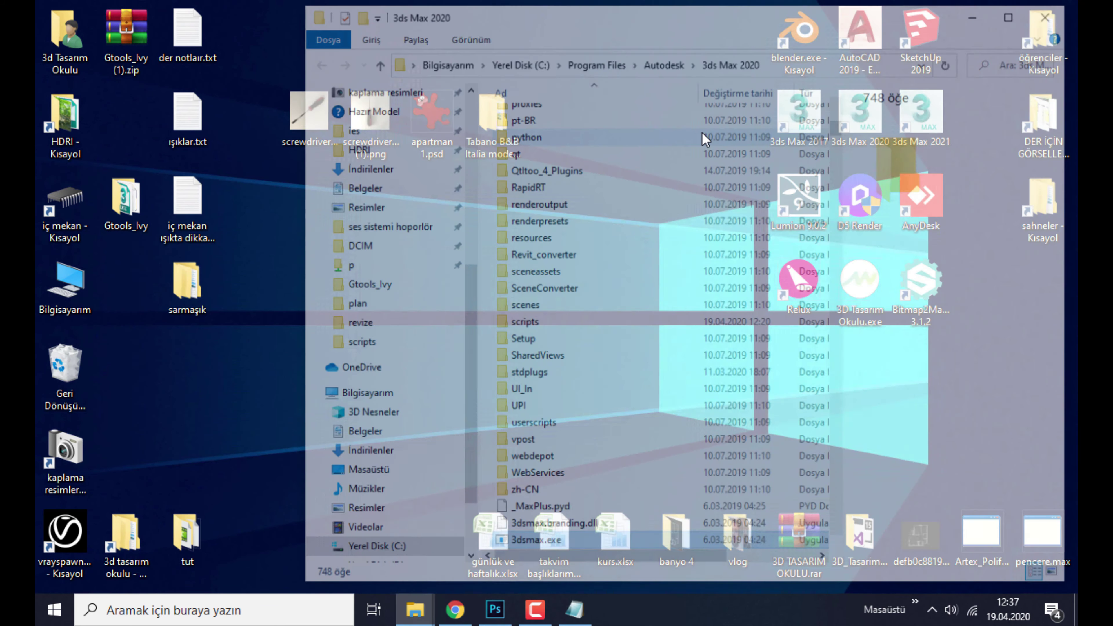
scroll(526, 185, "up", 5)
scroll(526, 184, "up", 3)
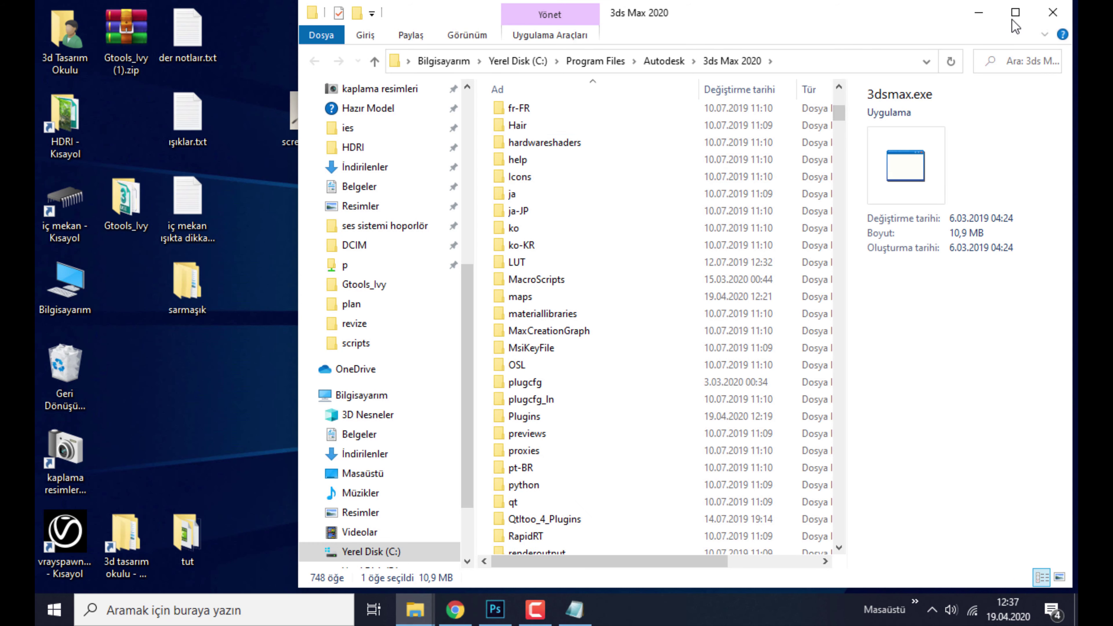
scroll(526, 184, "up", 6)
left_click(540, 113)
key("p")
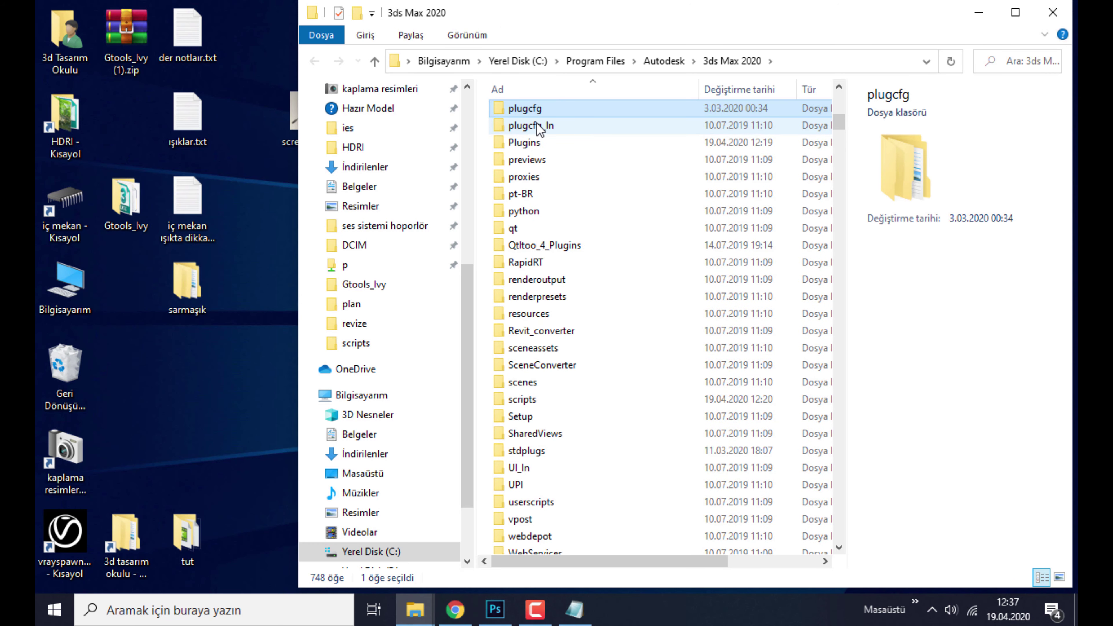
key("Return")
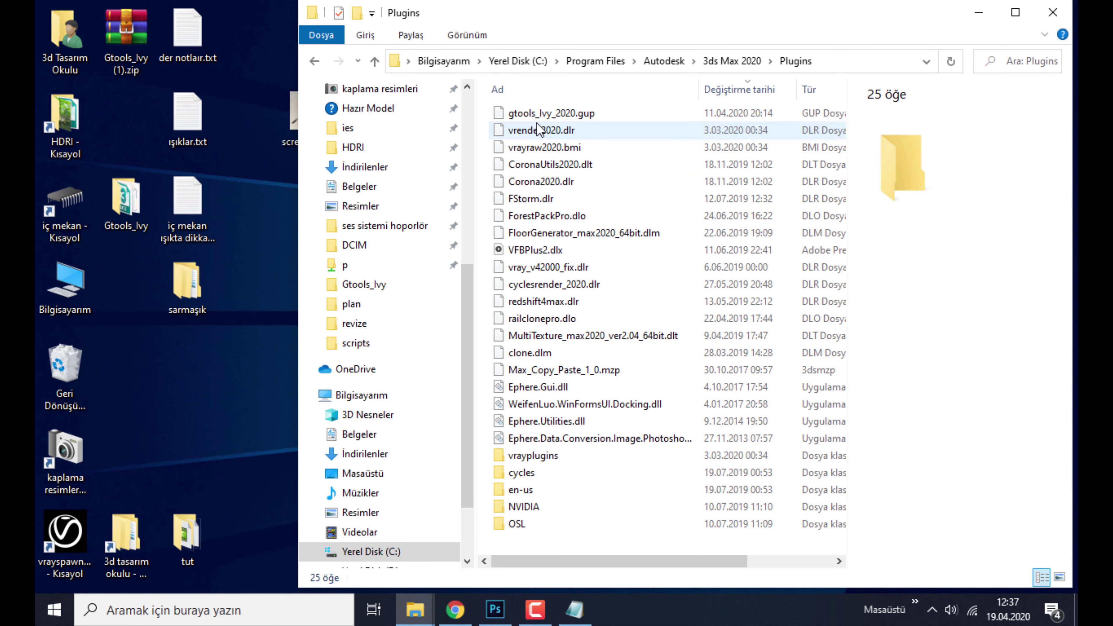
double_click(764, 17)
Step: Paste gtools_Ivy_2020.gup into Plugins, replacing the existing copy with administrator permission
right_click(751, 144)
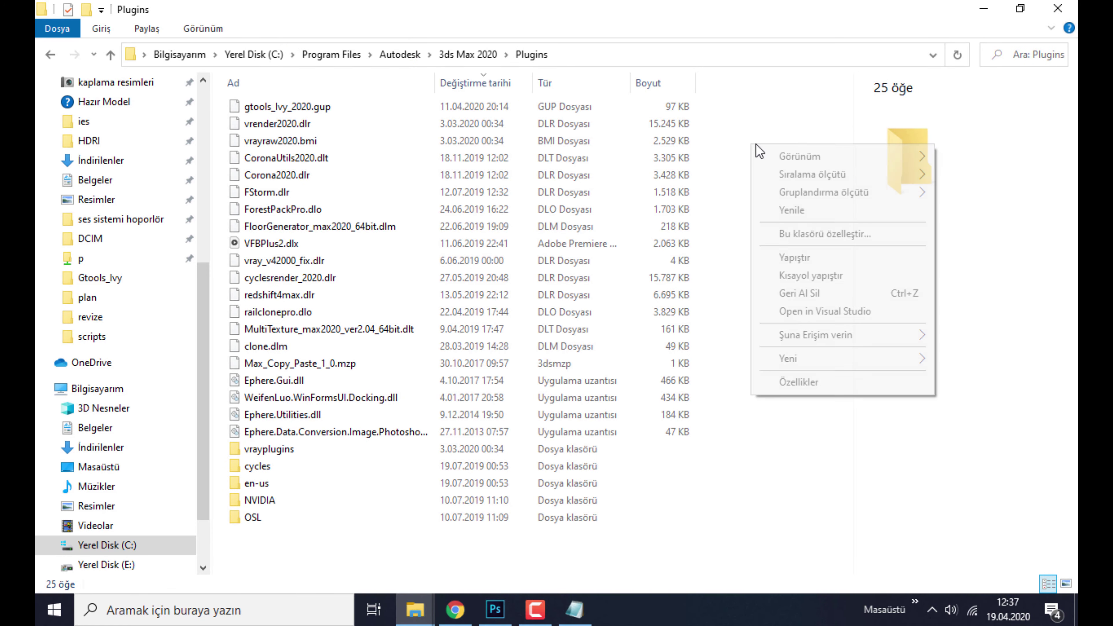
left_click(795, 259)
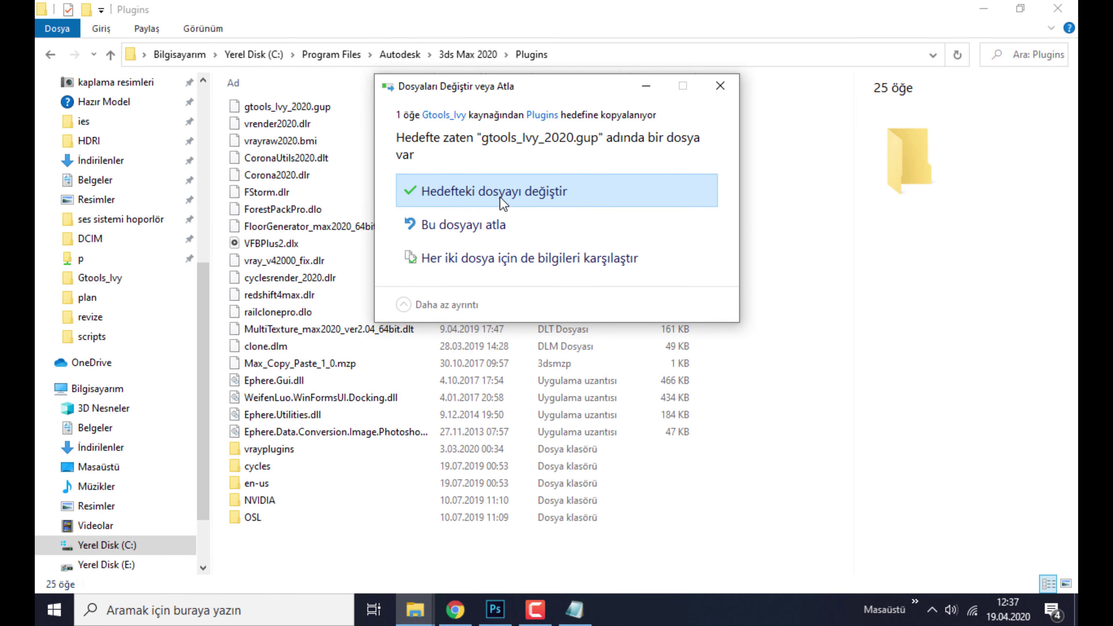
left_click(553, 193)
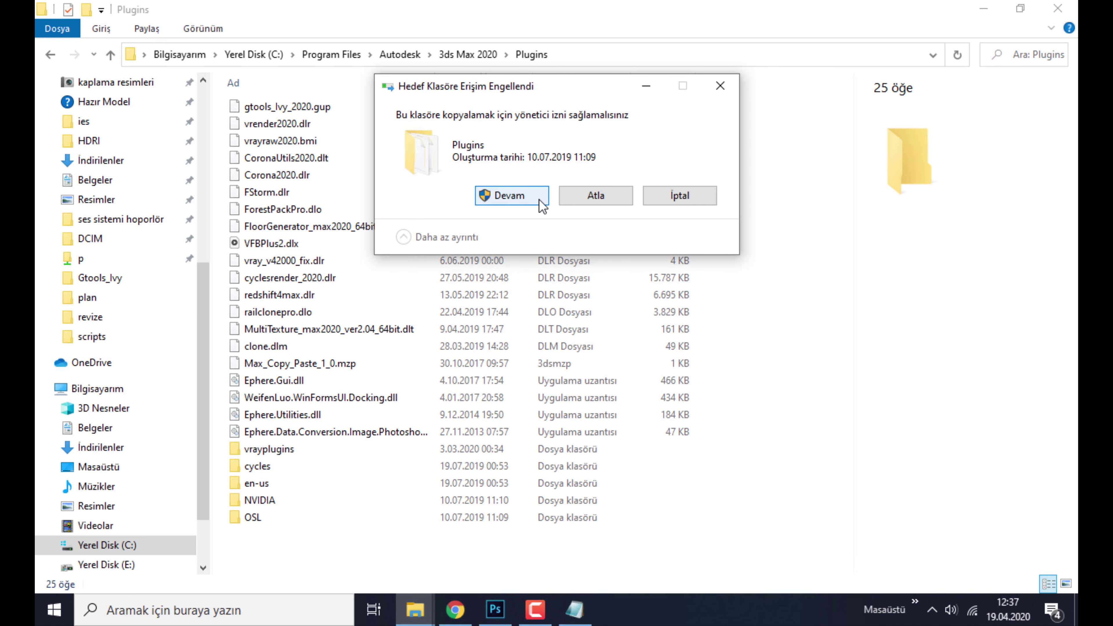
left_click(519, 203)
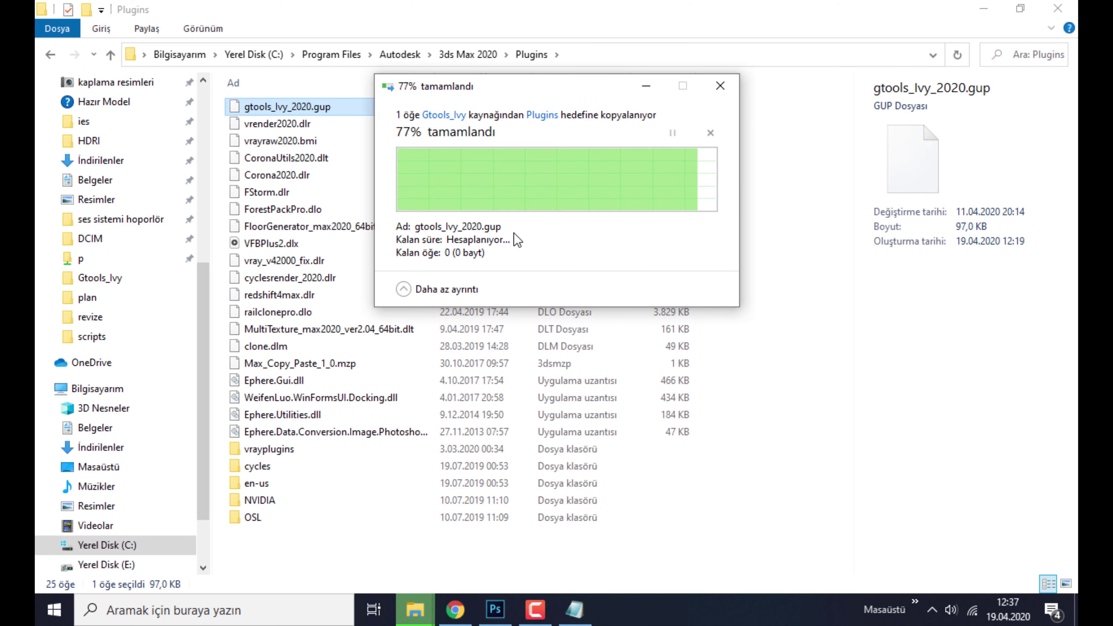
left_click(1058, 8)
mouse_move(414, 610)
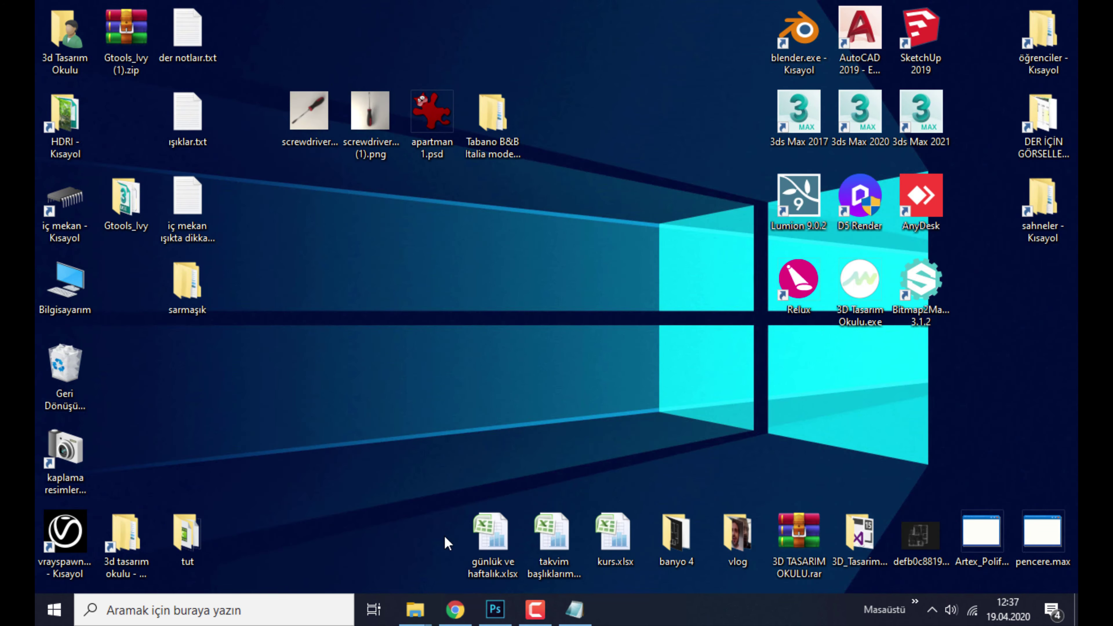
left_click(454, 609)
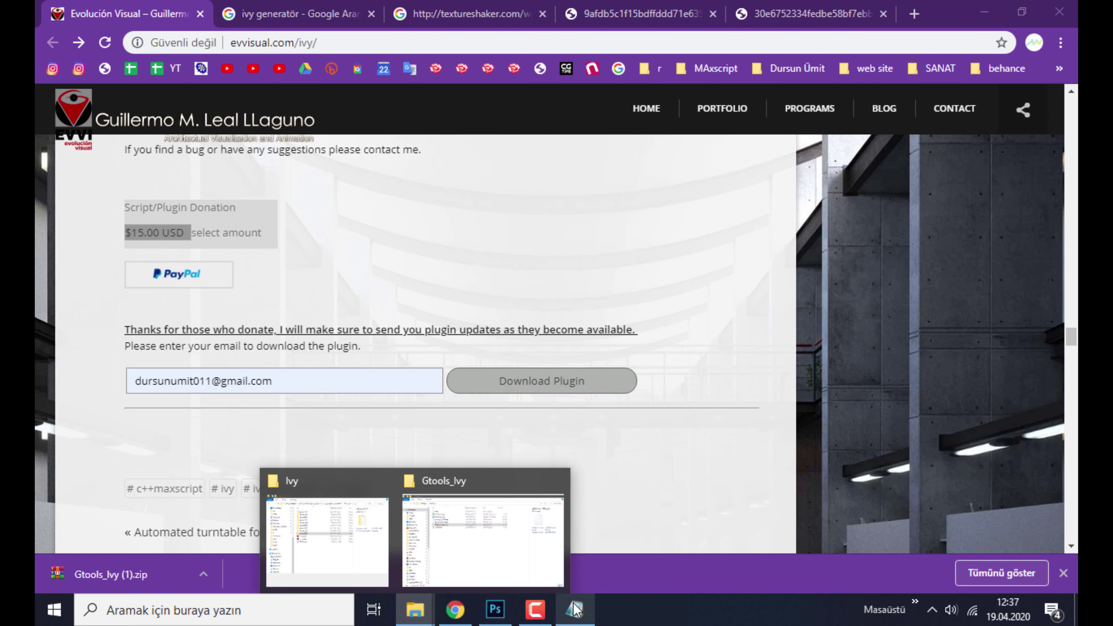
Step: Check the readme's scripts\Startup path and copy Gtools_Ivy.mcr
left_click(500, 546)
left_click(572, 610)
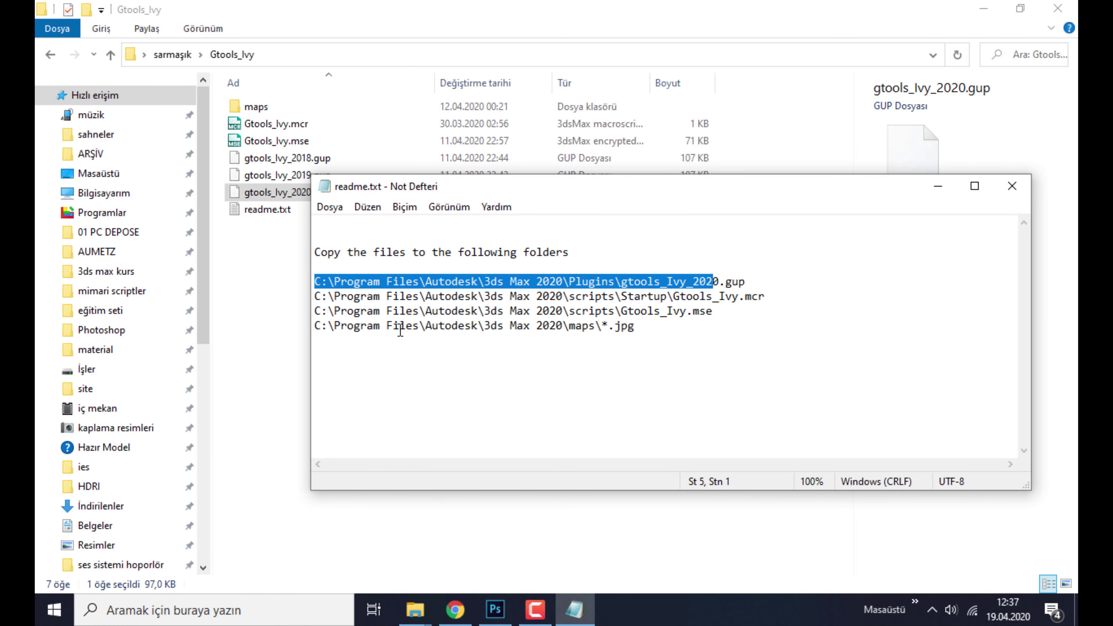
left_click_drag(748, 298, 764, 292)
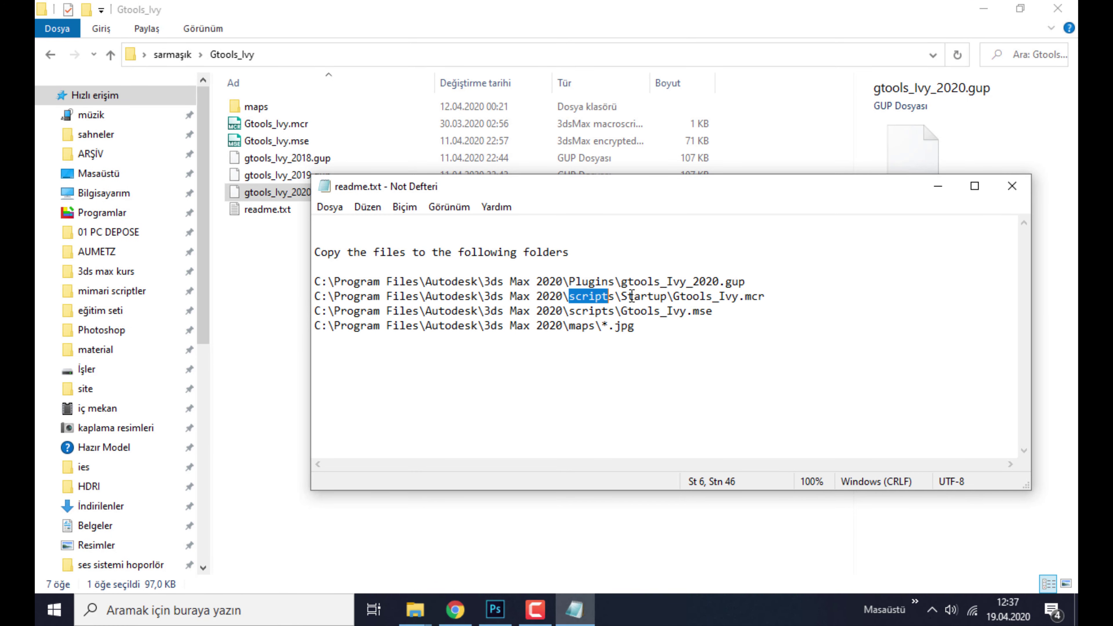
left_click(281, 159)
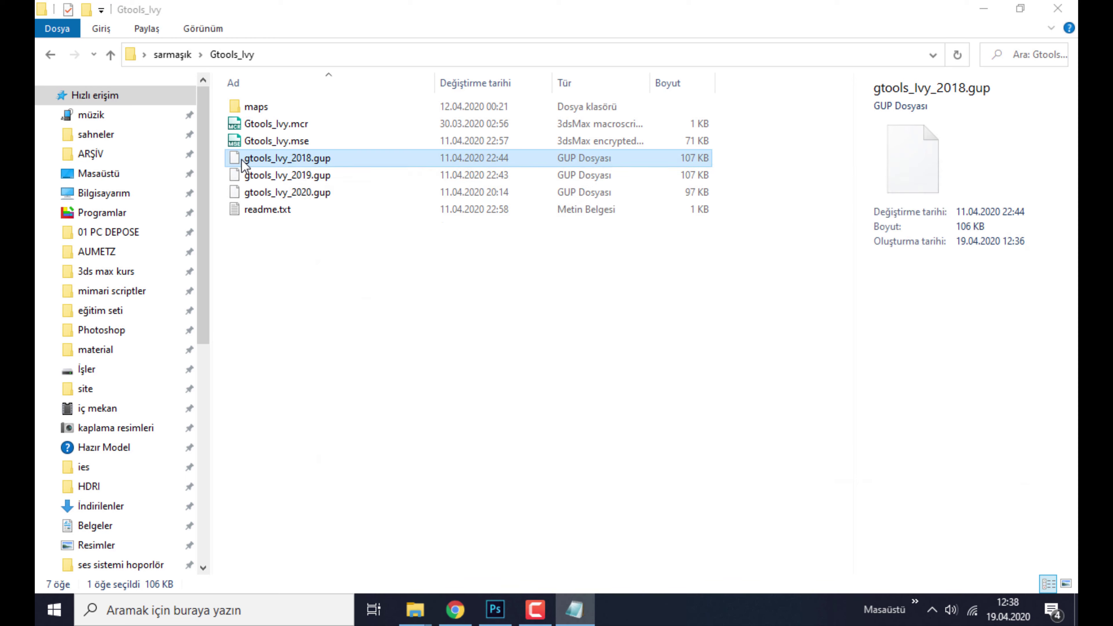
right_click(266, 126)
left_click(340, 375)
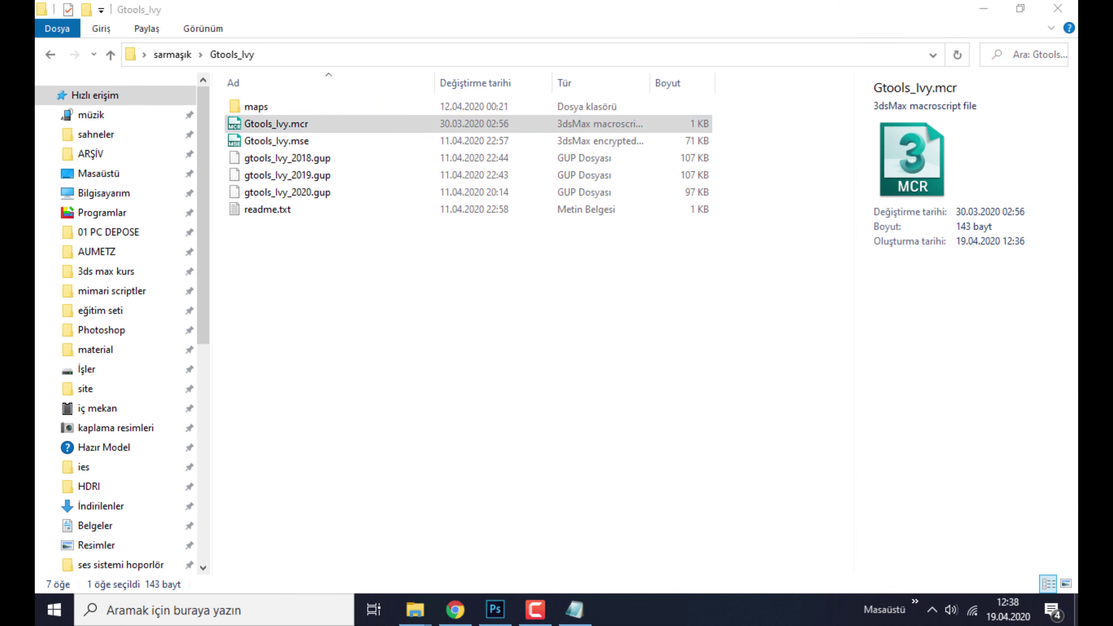
Step: Go to the 3ds Max 2020 scripts\Startup folder through the shortcut's install location
key("super+d")
right_click(859, 127)
left_click(862, 158)
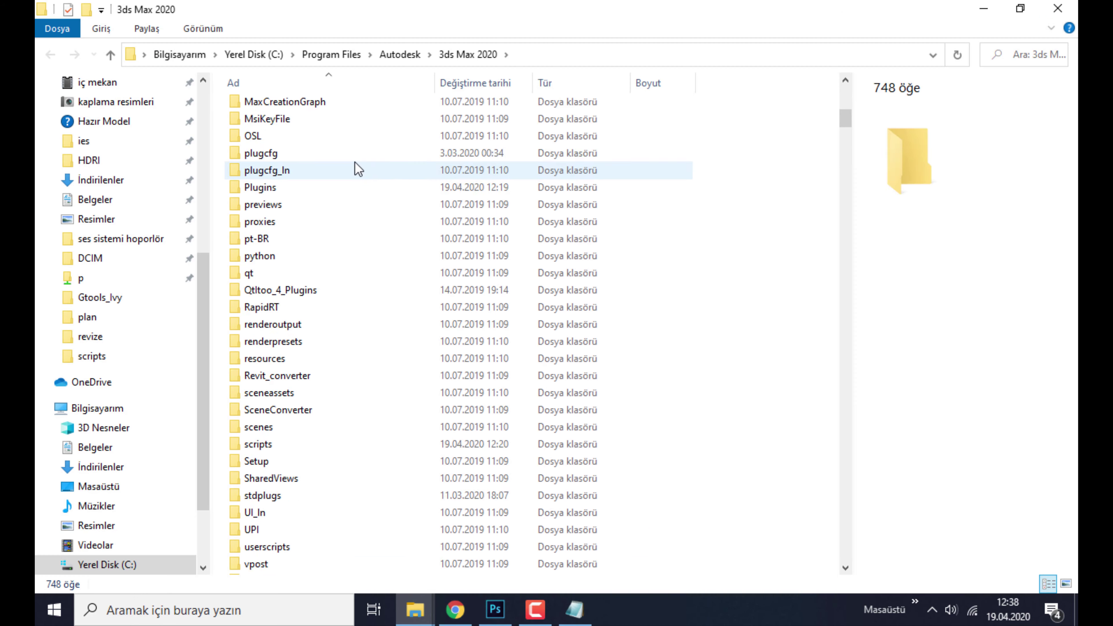
scroll(333, 153, "up", 10)
left_click(284, 137)
scroll(284, 137, "down", 15)
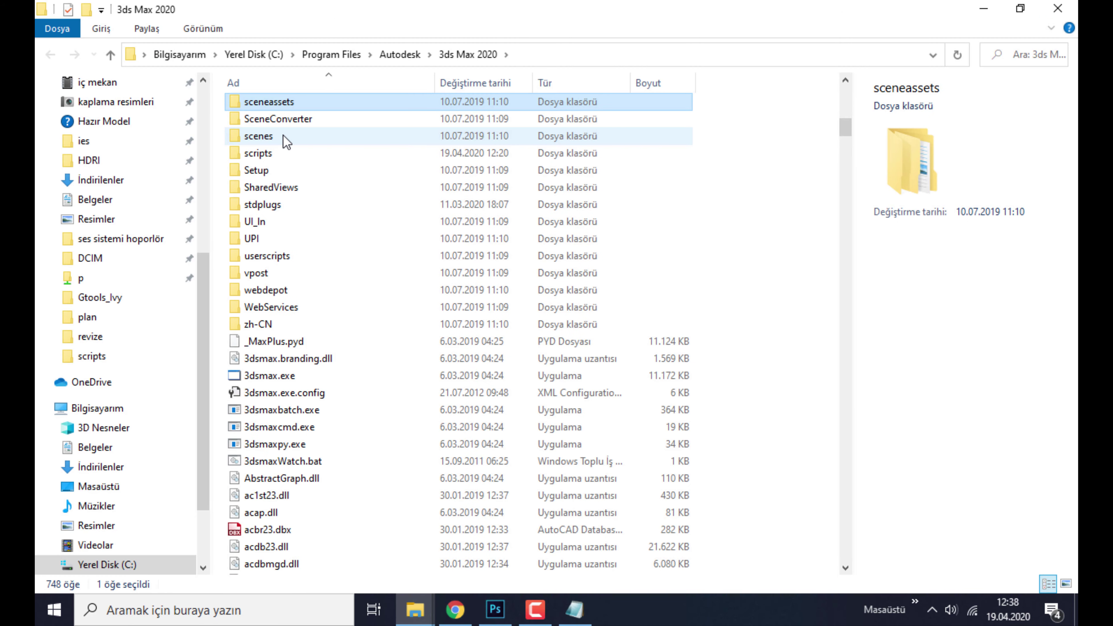
left_click(284, 137)
double_click(284, 137)
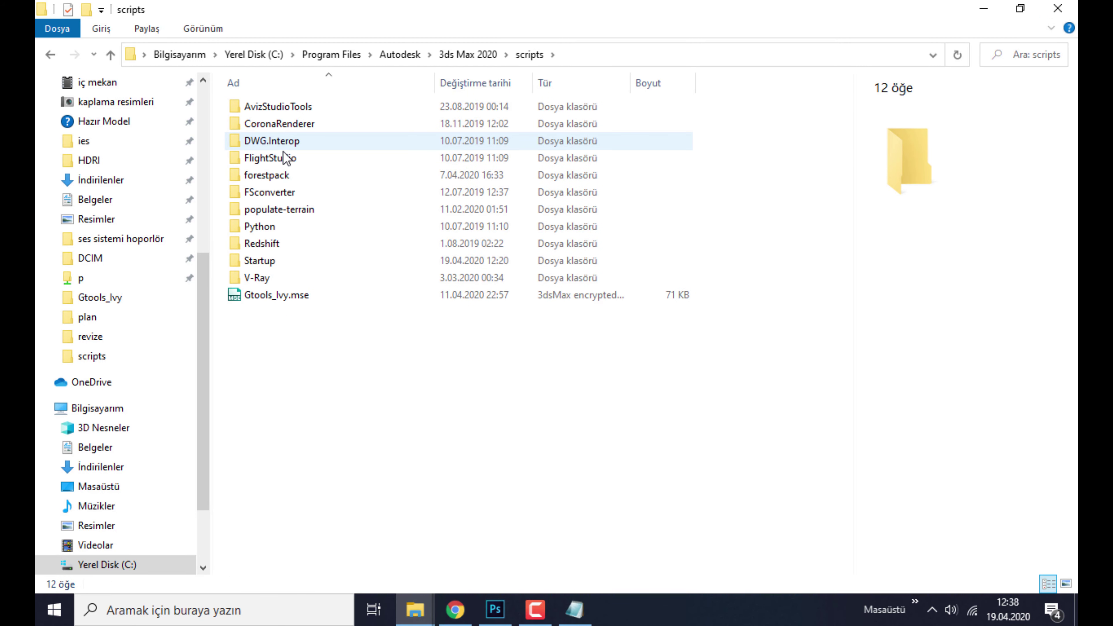
double_click(261, 262)
Step: Refresh the Startup folder contents, close it, and return to the readme and Gtools_Ivy folder
right_click(763, 255)
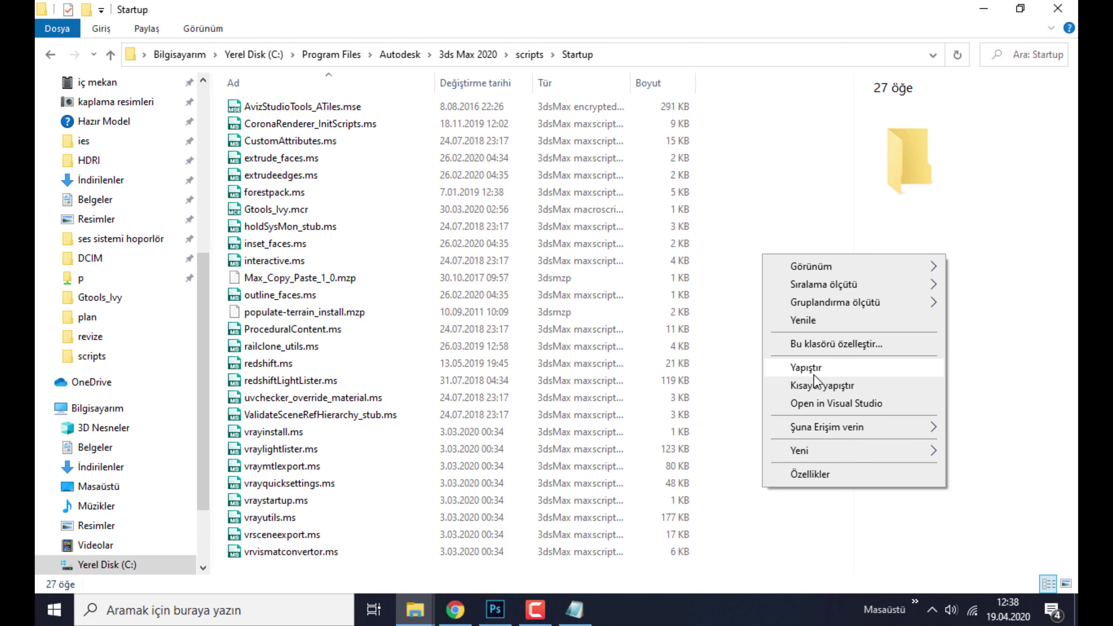
left_click(802, 320)
left_click(1057, 8)
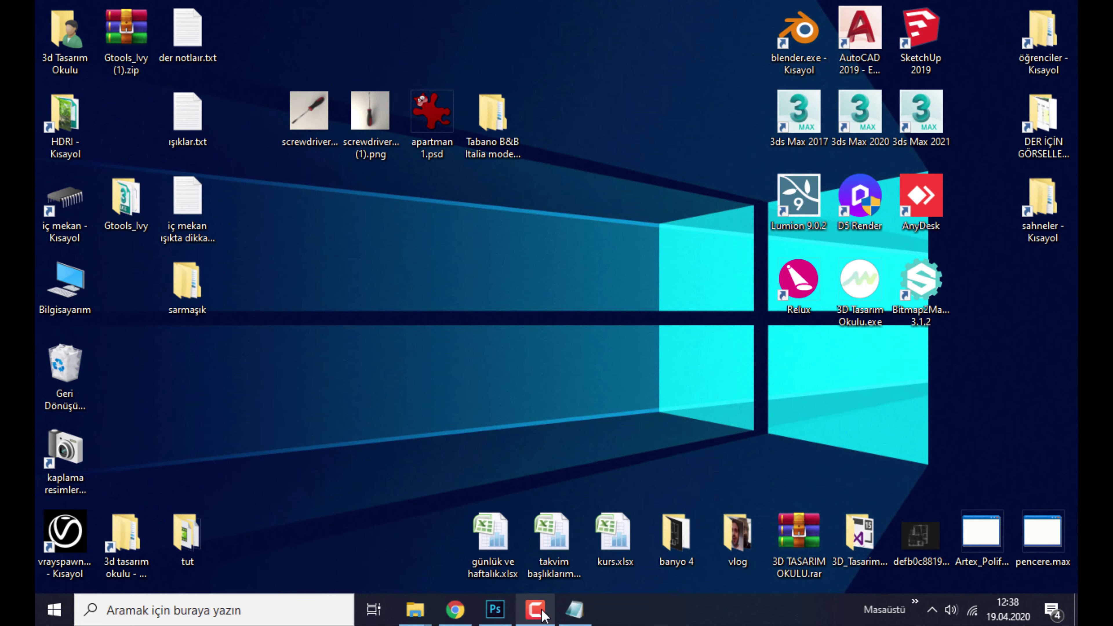
left_click(575, 609)
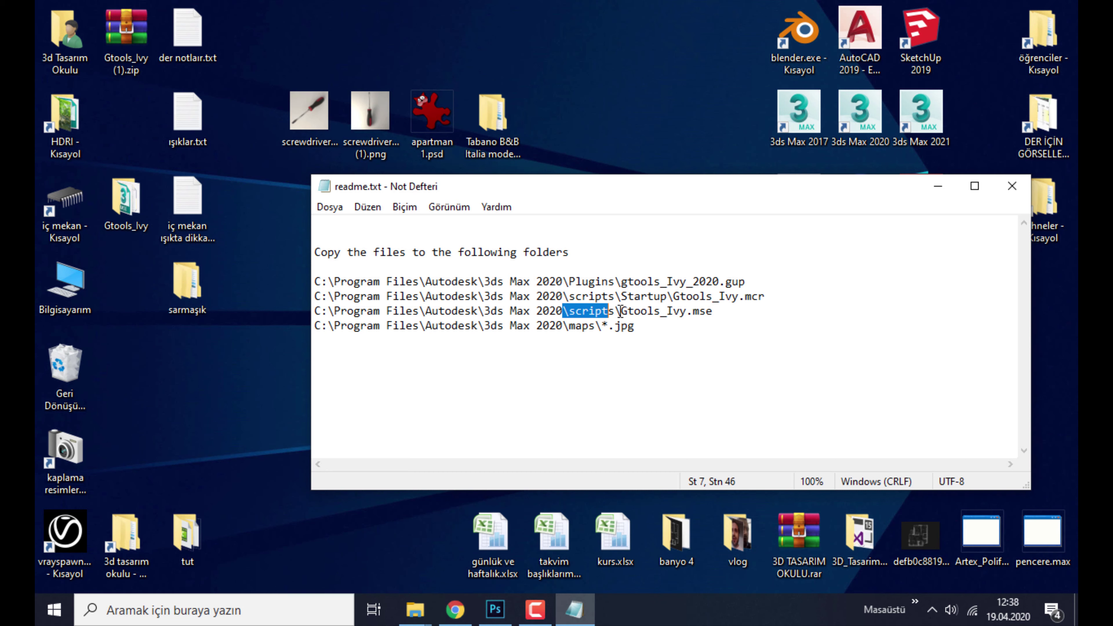
key("alt+Tab")
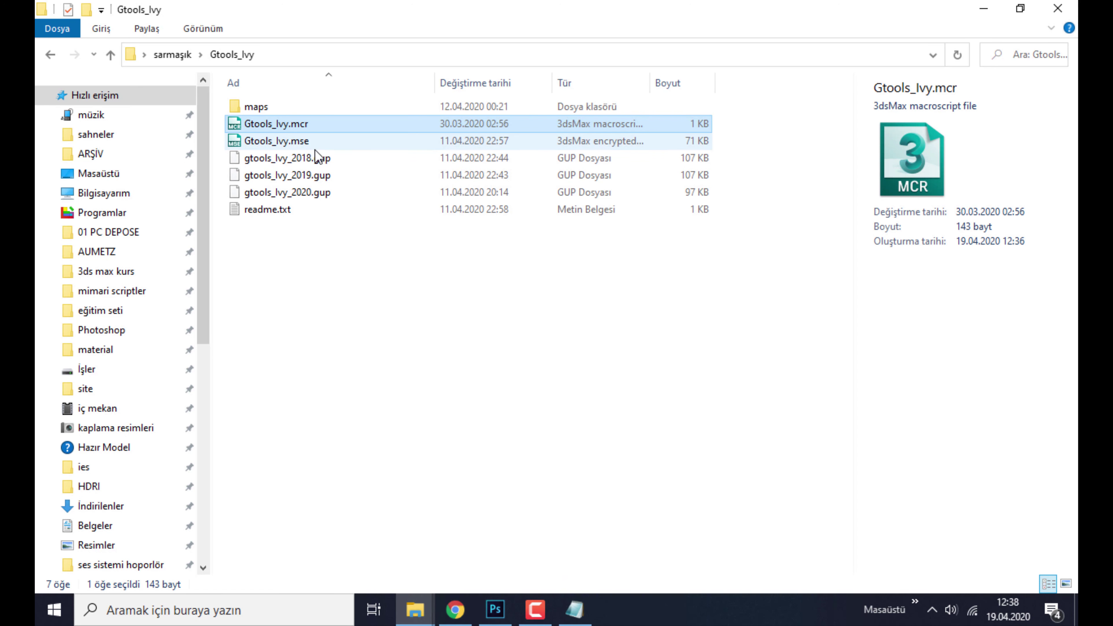
Step: Copy Gtools_Ivy.mse from the Gtools_Ivy folder
left_click(579, 612)
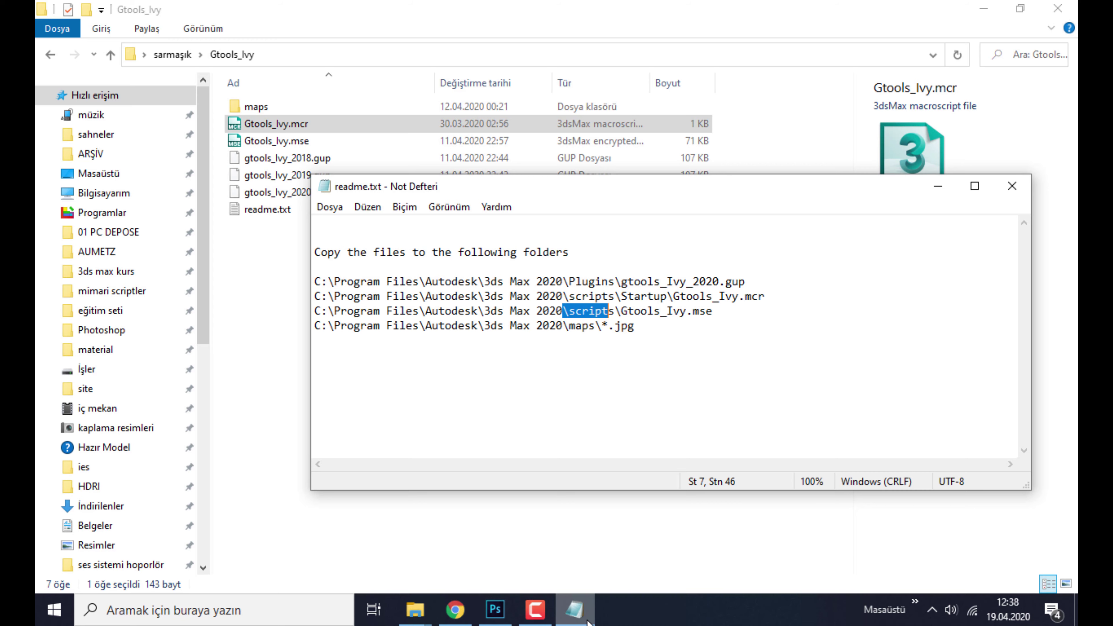
left_click(579, 612)
right_click(277, 147)
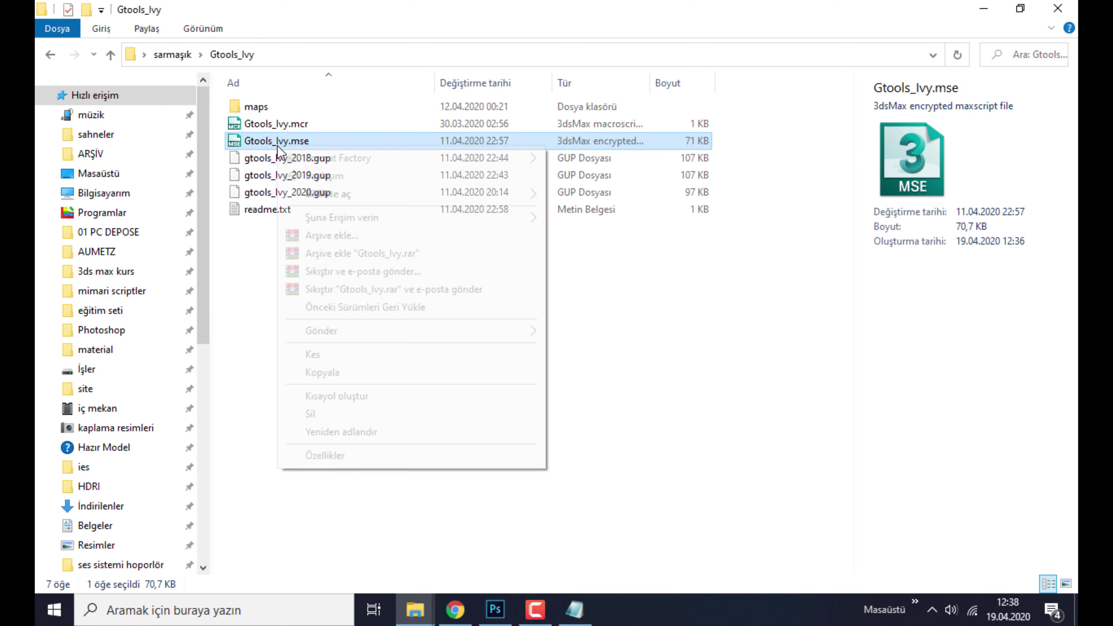
left_click(346, 373)
left_click(1077, 610)
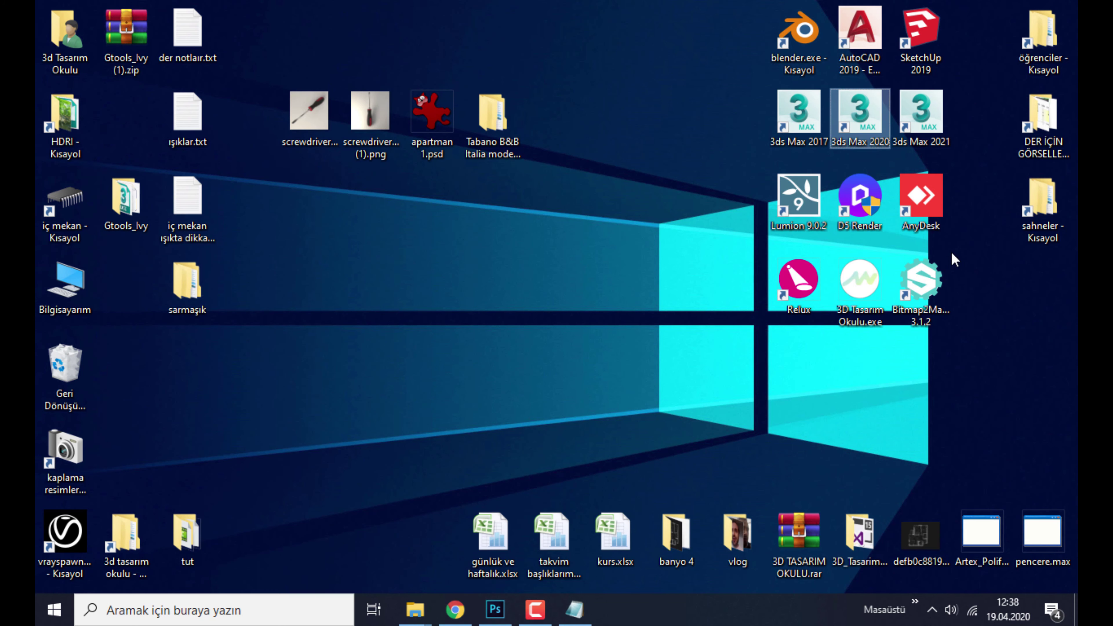
Step: Open the 3ds Max 2020 scripts folder by typing 'scripts' in the install folder
right_click(850, 112)
left_click(872, 143)
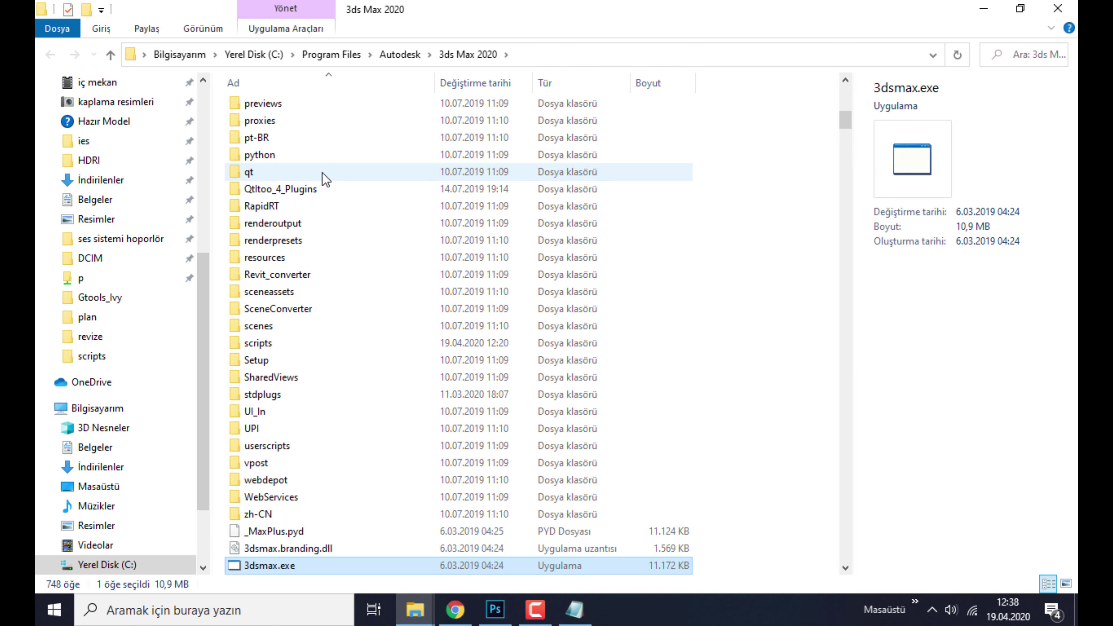
scroll(325, 180, "up", 13)
left_click(270, 176)
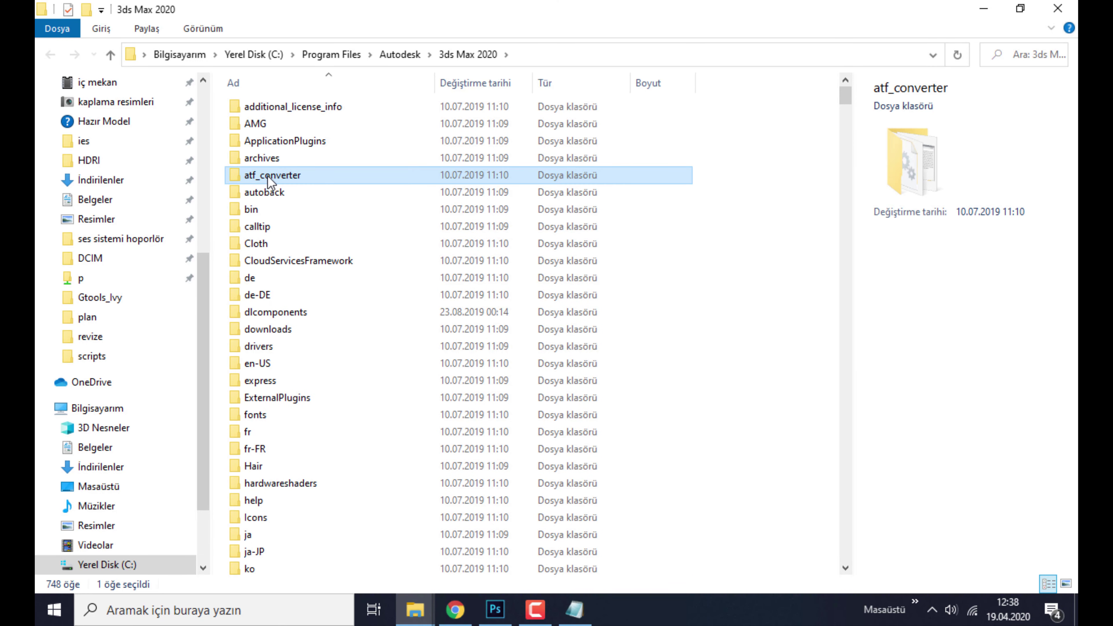
type("scripts")
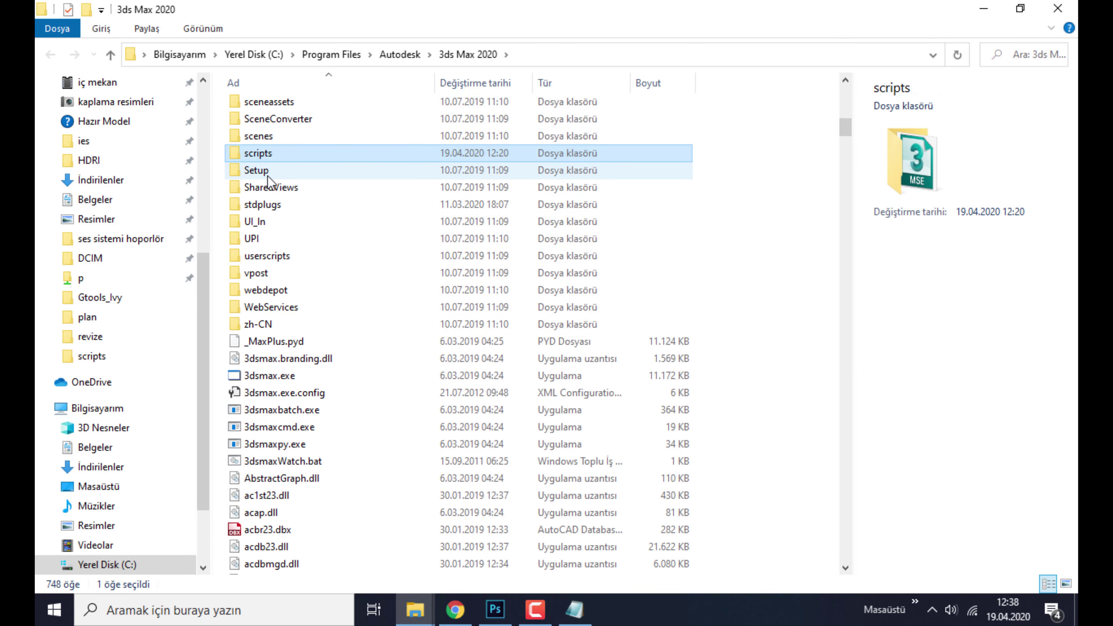
key("Return")
Step: Confirm Gtools_Ivy.mse is in scripts, then mark the readme's maps\*.jpg path
right_click(494, 402)
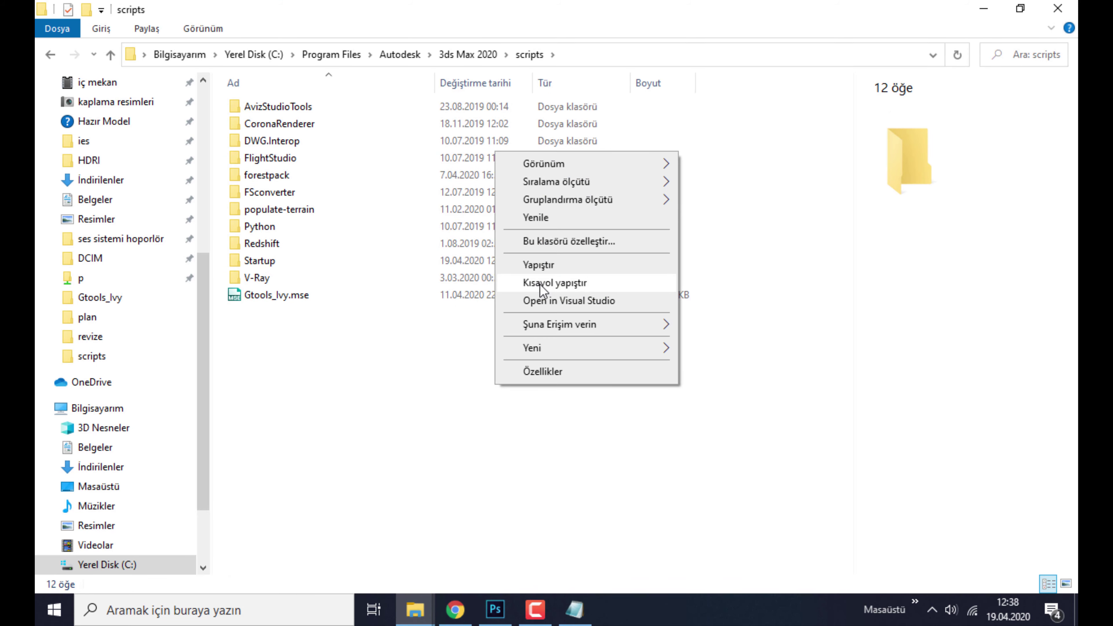
left_click(348, 374)
left_click(276, 297)
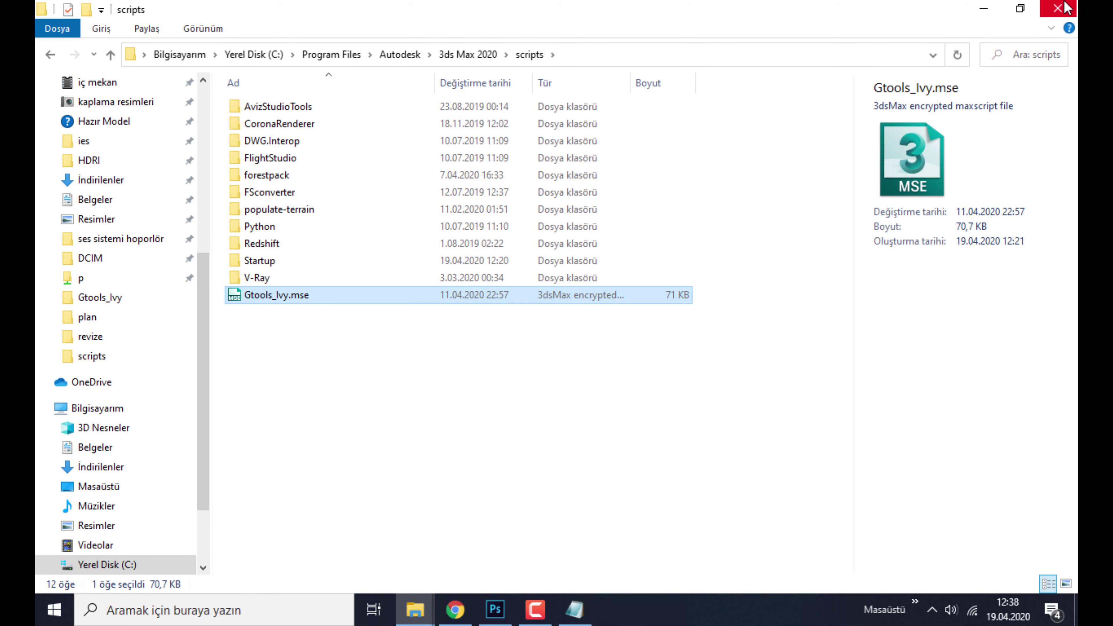
left_click(1057, 8)
left_click(574, 609)
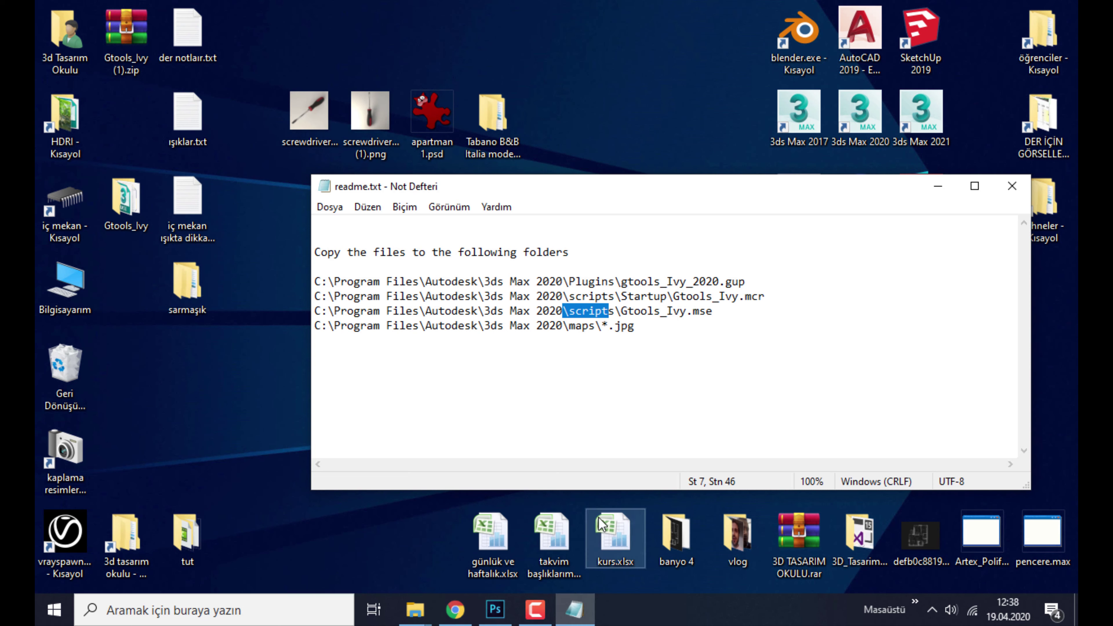
left_click_drag(563, 326, 626, 326)
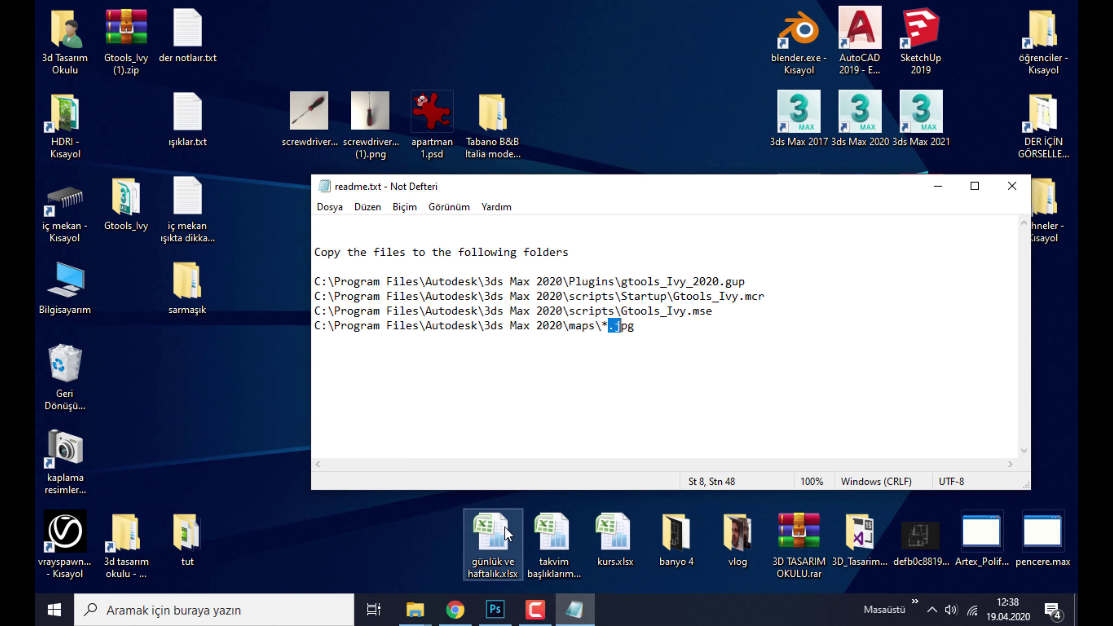
Step: Copy the six texture images from the Gtools_Ivy maps folder
left_click(490, 544)
mouse_move(415, 610)
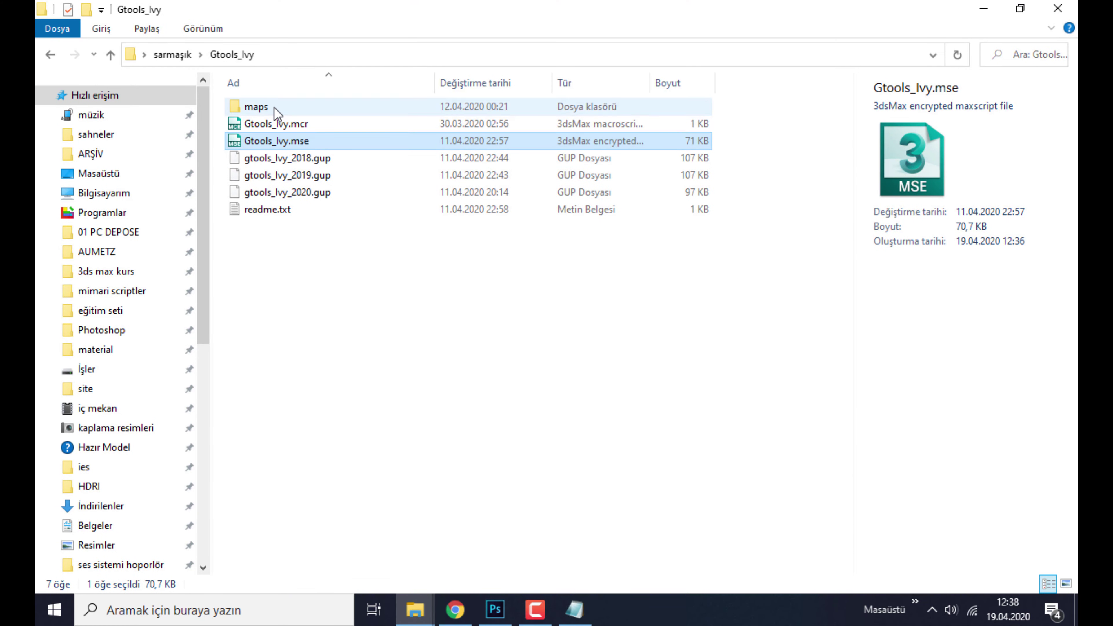
left_click(257, 109)
double_click(253, 107)
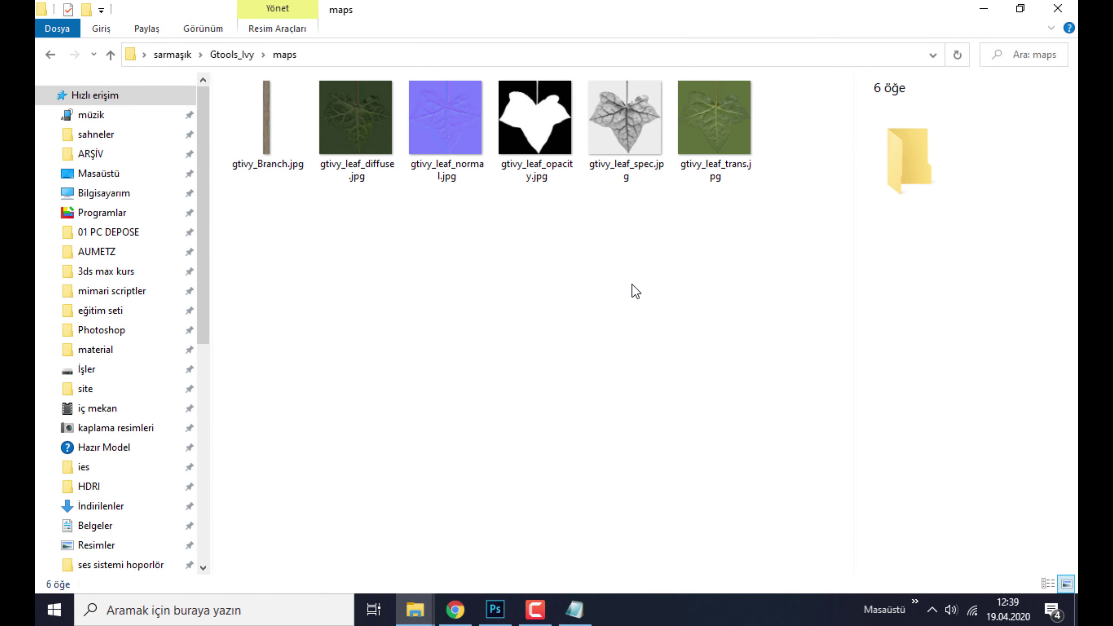
left_click_drag(757, 245, 276, 122)
right_click(277, 123)
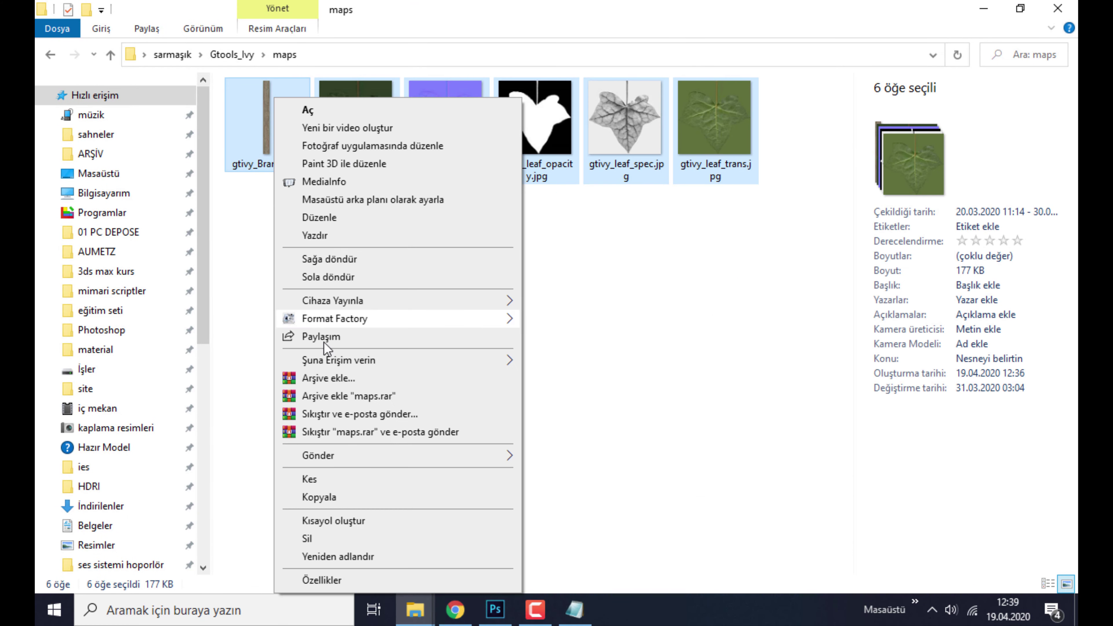
left_click(334, 497)
key("super+d")
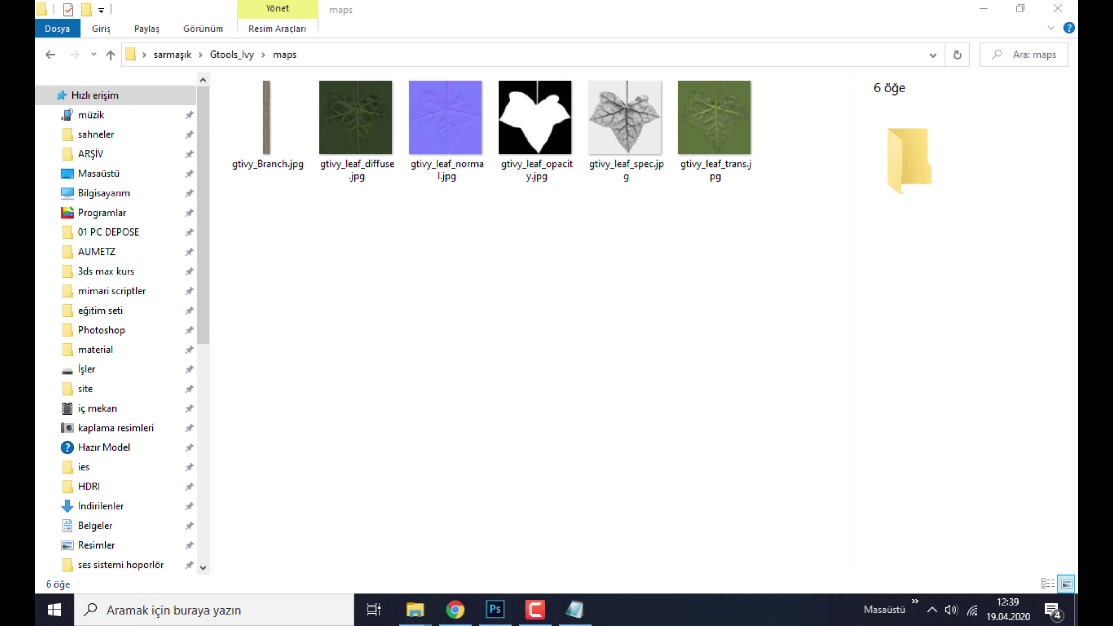
Step: Open the 3ds Max 2020 maps folder from the shortcut's install location
right_click(859, 132)
left_click(868, 154)
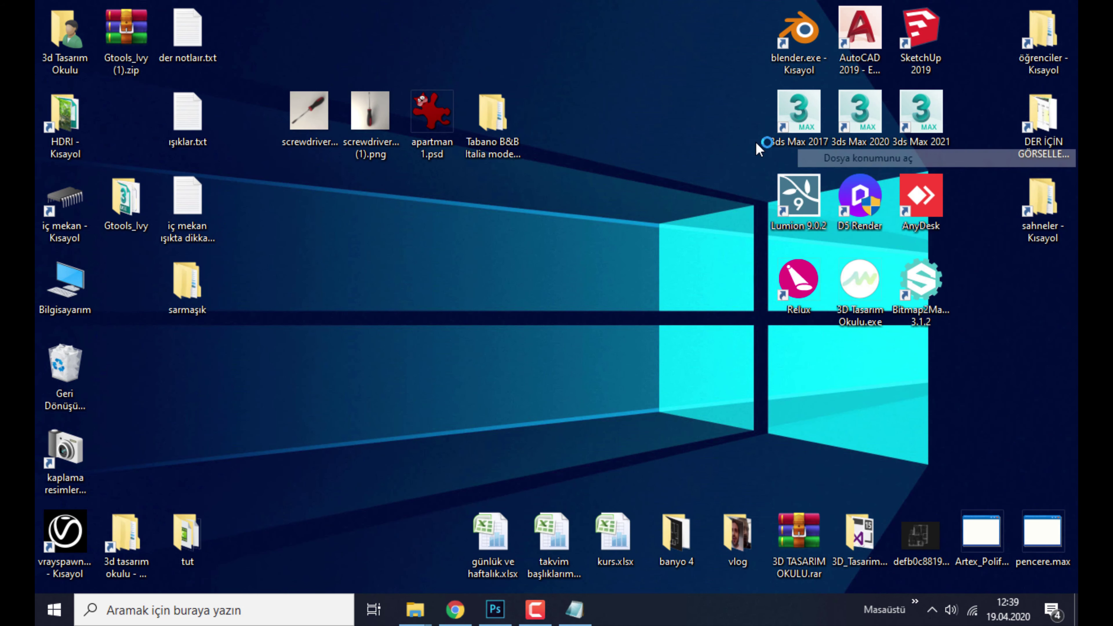
scroll(280, 202, "up", 15)
scroll(281, 175, "up", 3)
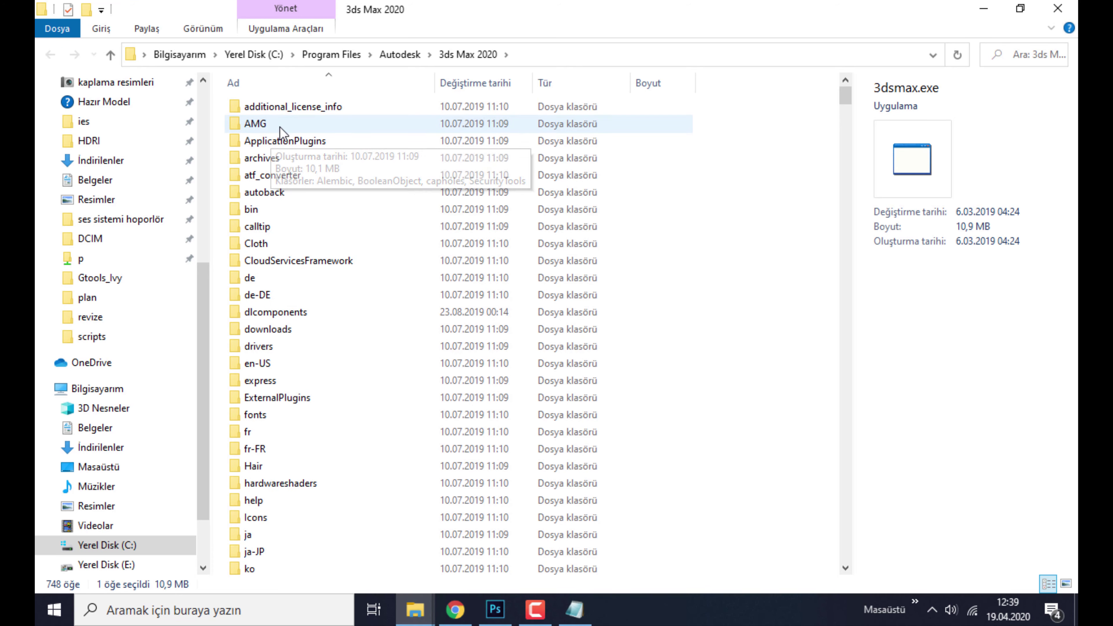
left_click(279, 126)
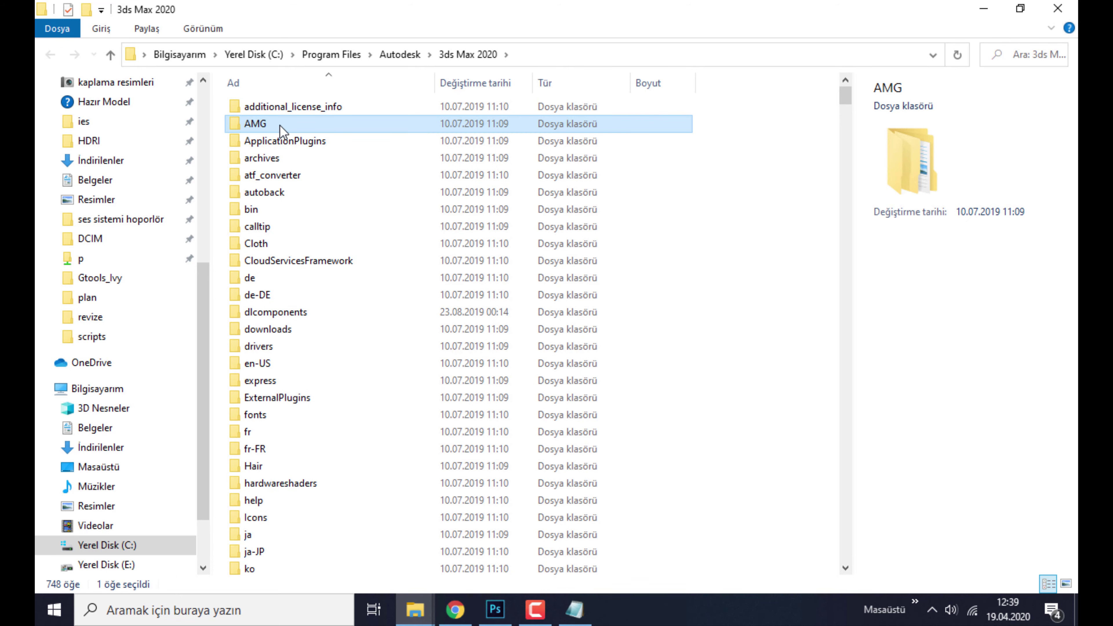
type("m")
key("Down")
key("Return")
Step: Check the gtivy textures are present, copy the maps folder address as text, and close Explorer
scroll(475, 305, "down", 5)
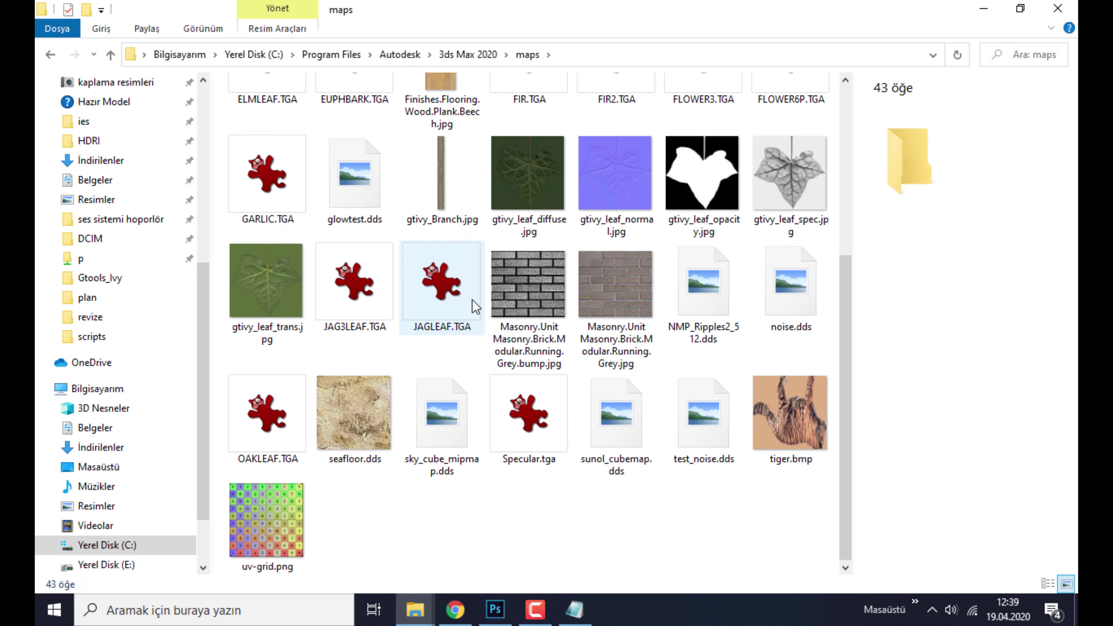
right_click(678, 545)
left_click(589, 529)
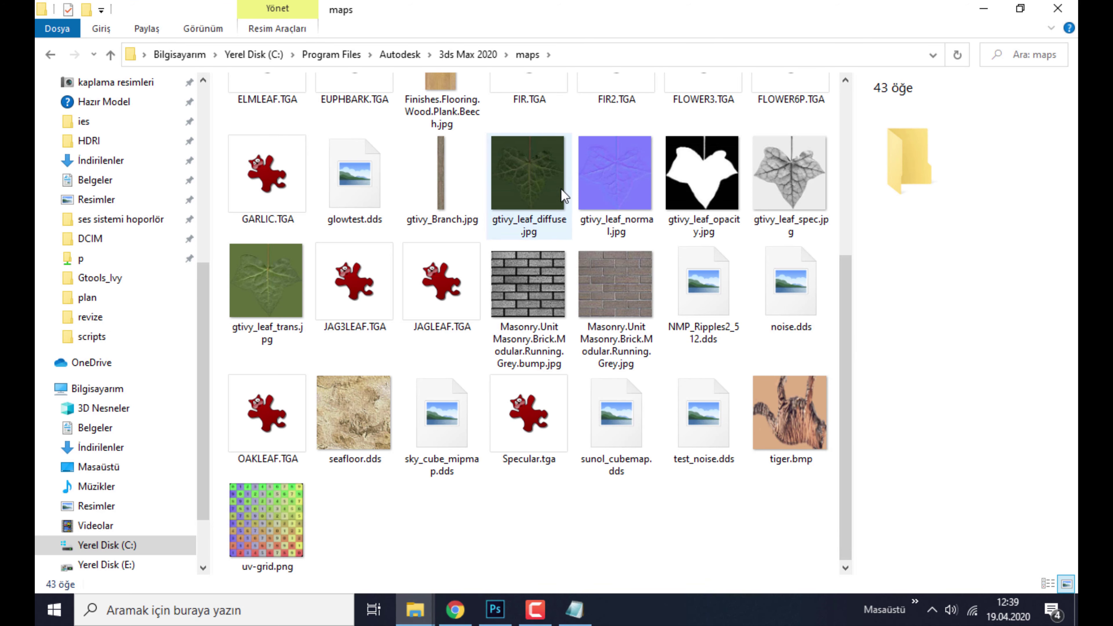
right_click(592, 62)
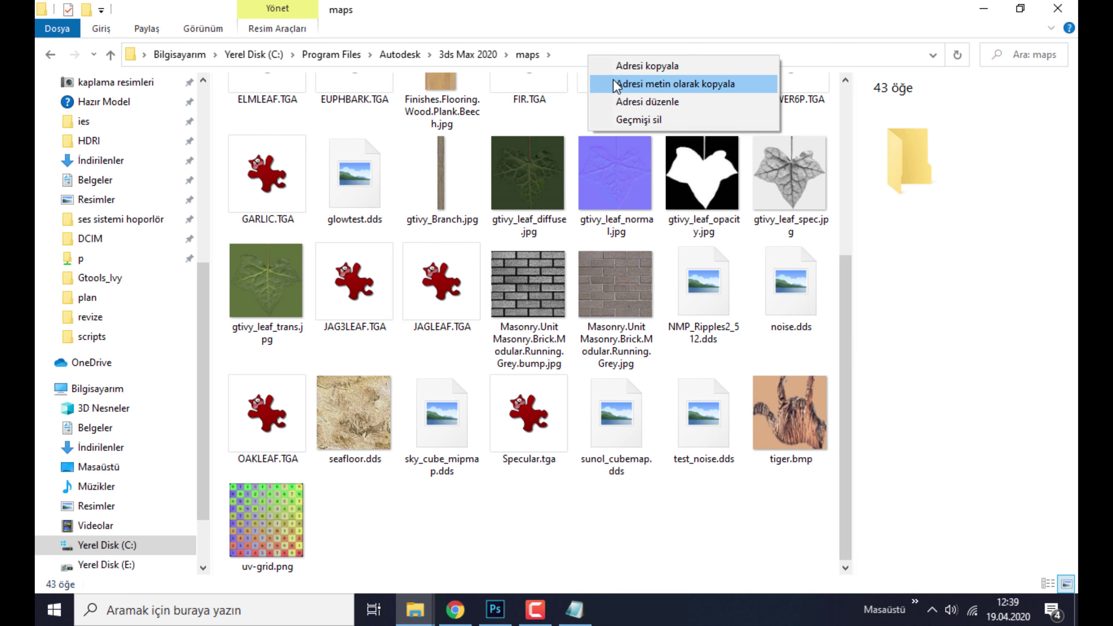
left_click(614, 84)
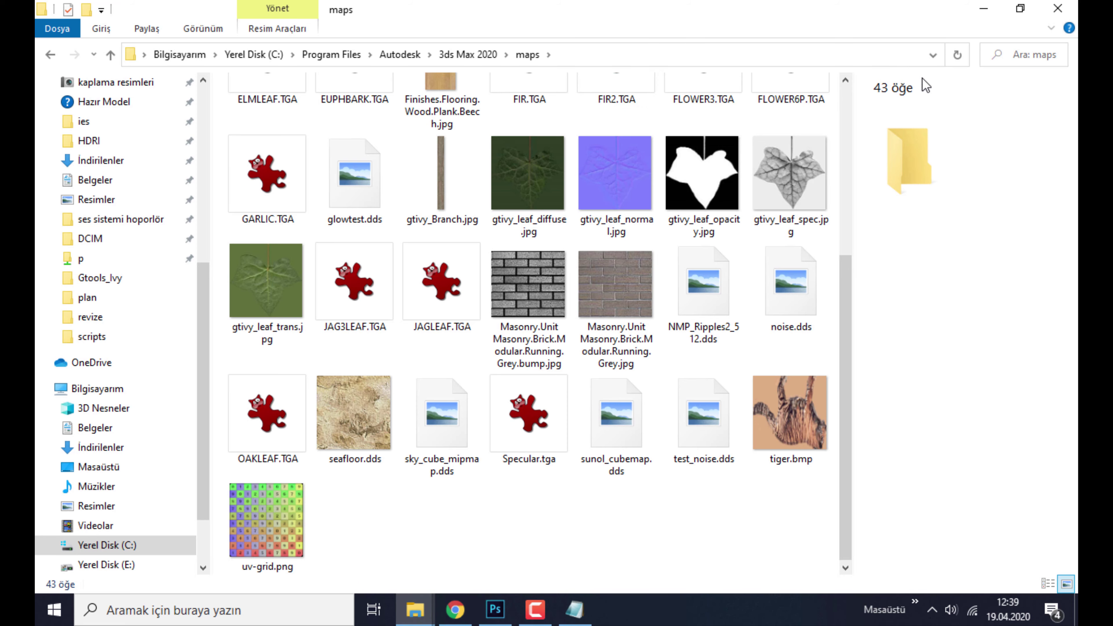
left_click(1058, 9)
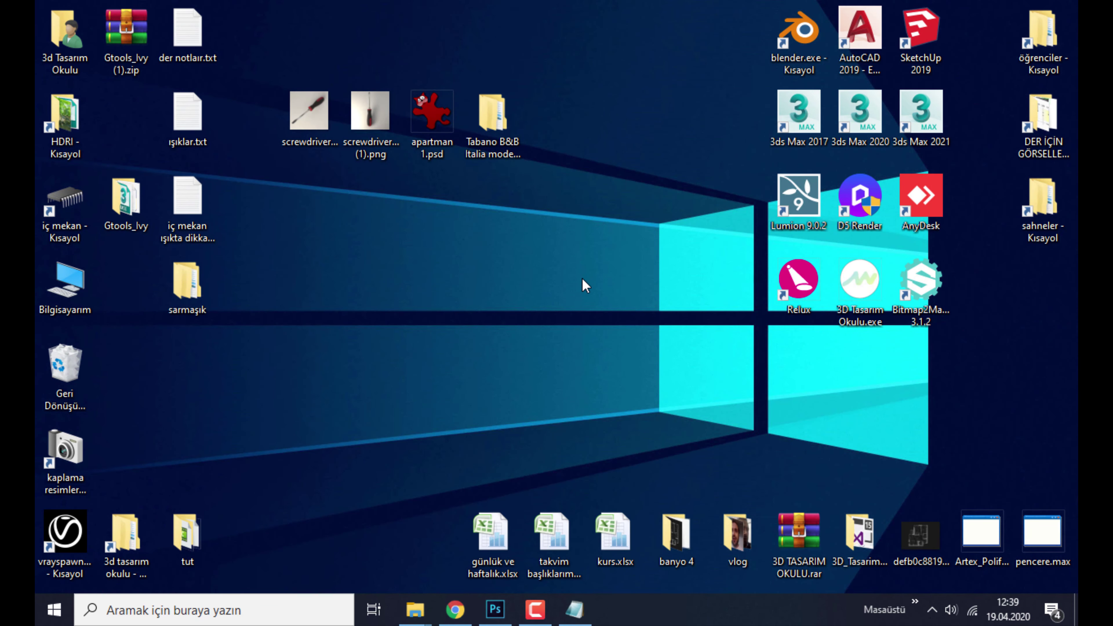
Step: Launch 3ds Max 2020 and run Gtools_Ivy.mse through Scripting > Run Script
double_click(861, 110)
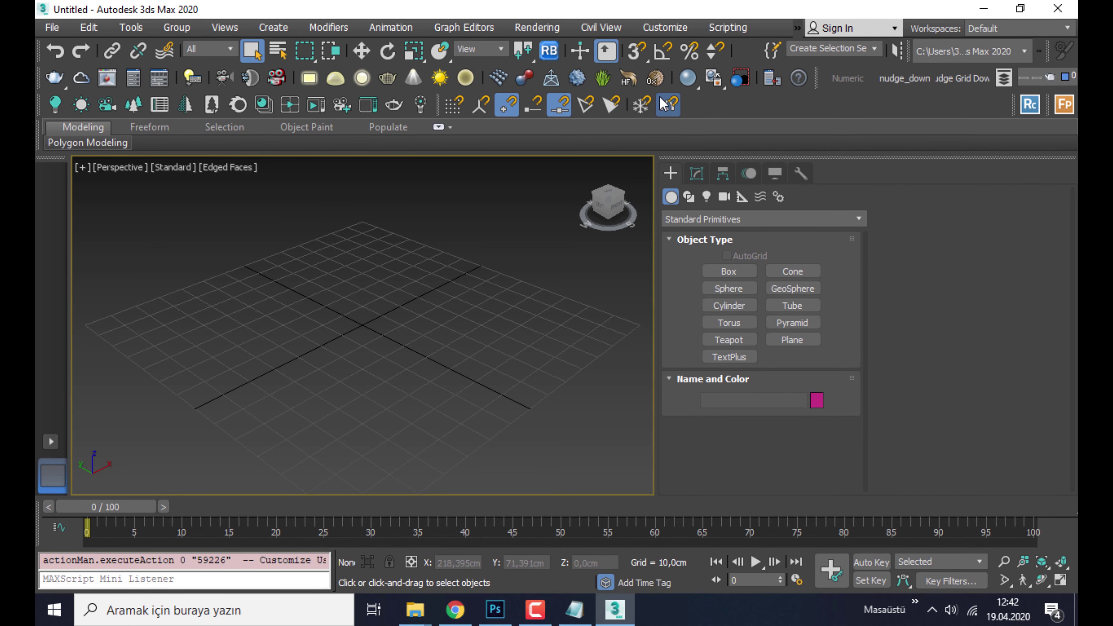
left_click(728, 28)
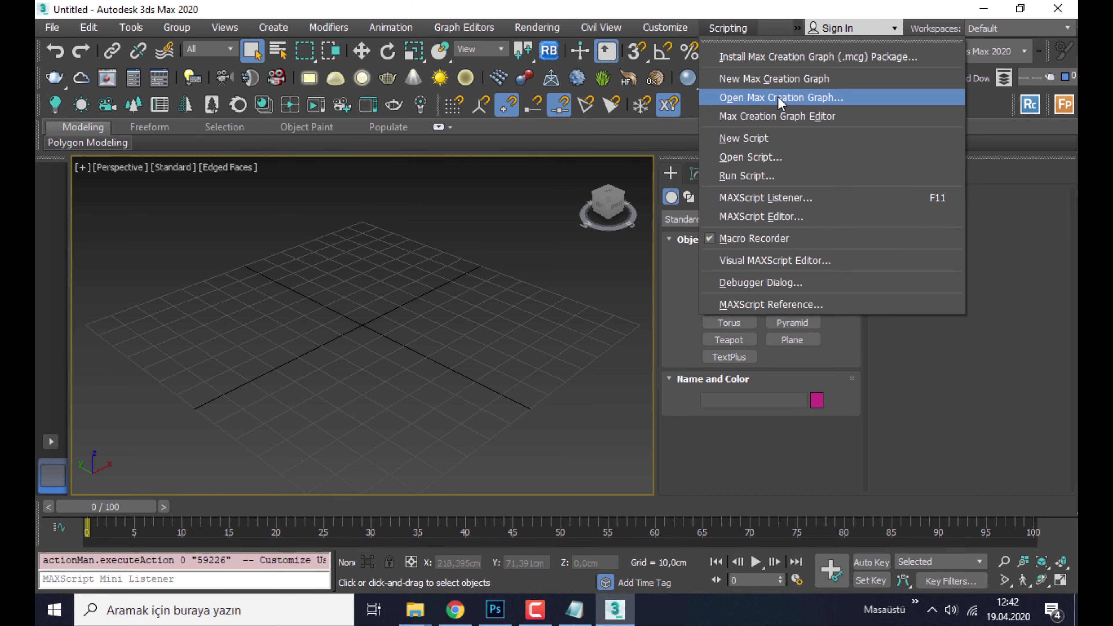
left_click(769, 172)
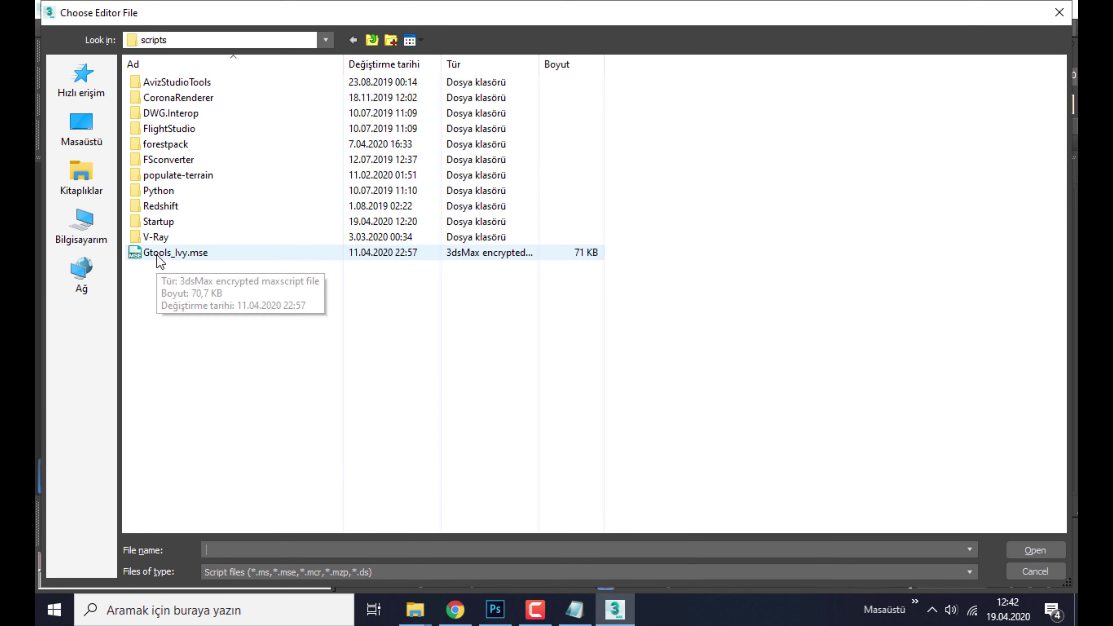
double_click(196, 256)
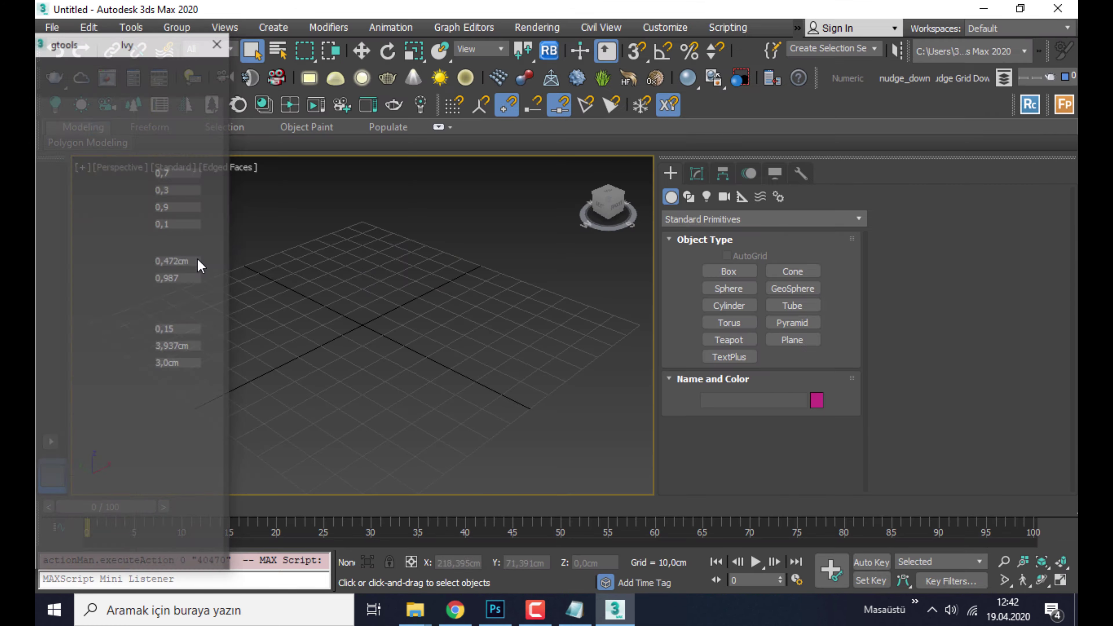
key("alt+space")
Step: Create a large ground plane and a teapot at its centre
left_click(177, 51)
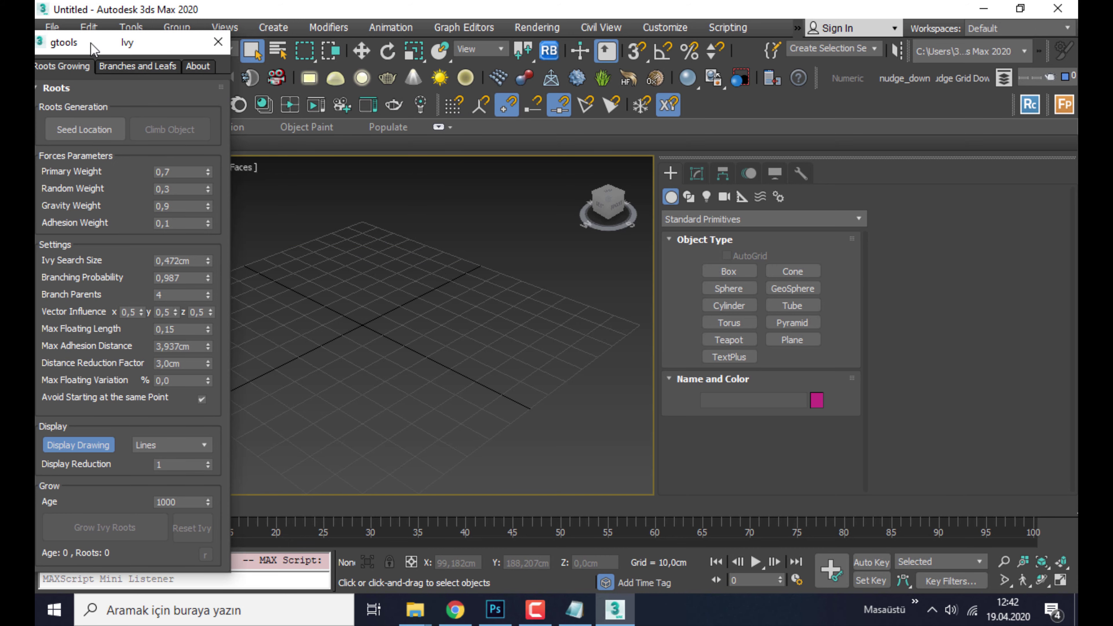
left_click_drag(90, 52, 163, 51)
left_click(793, 340)
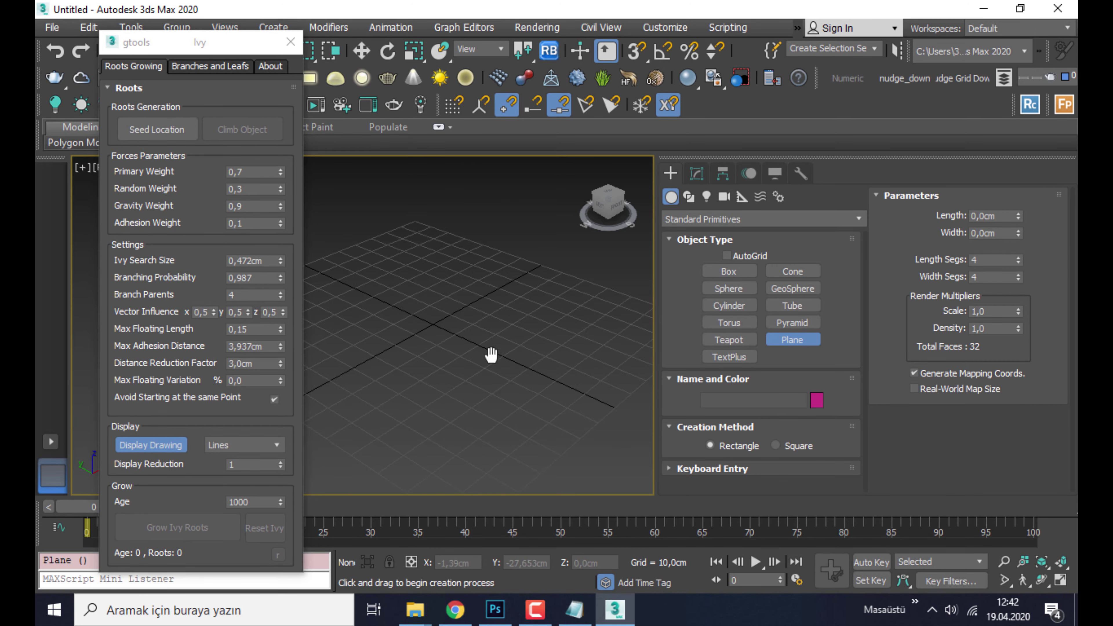
left_click_drag(454, 328, 709, 406)
left_click(717, 341)
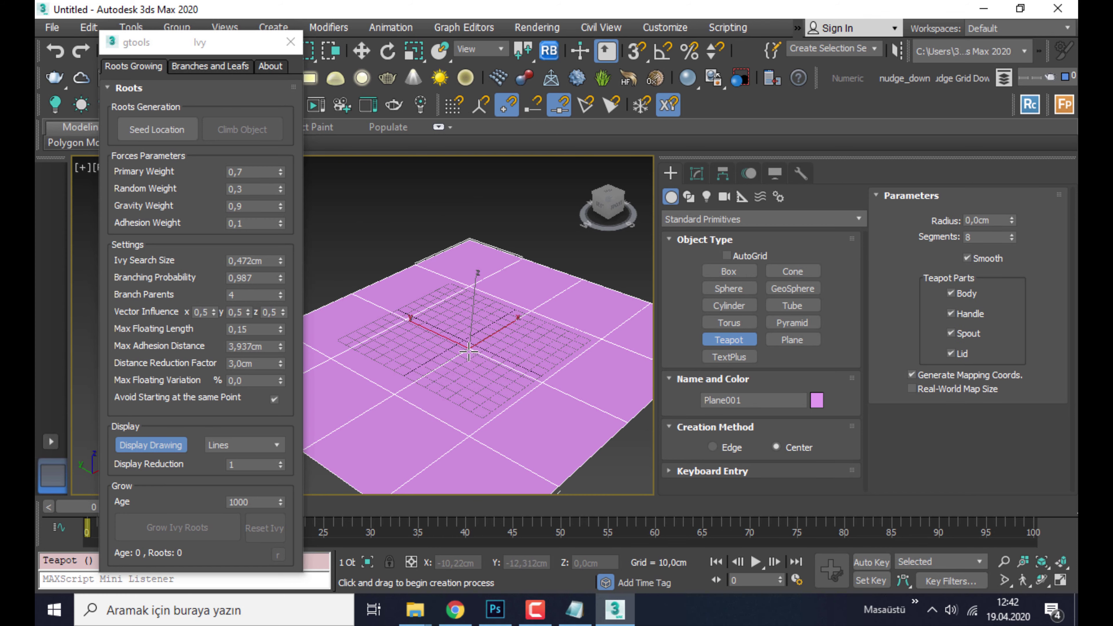
left_click_drag(469, 348, 472, 305)
right_click(472, 305)
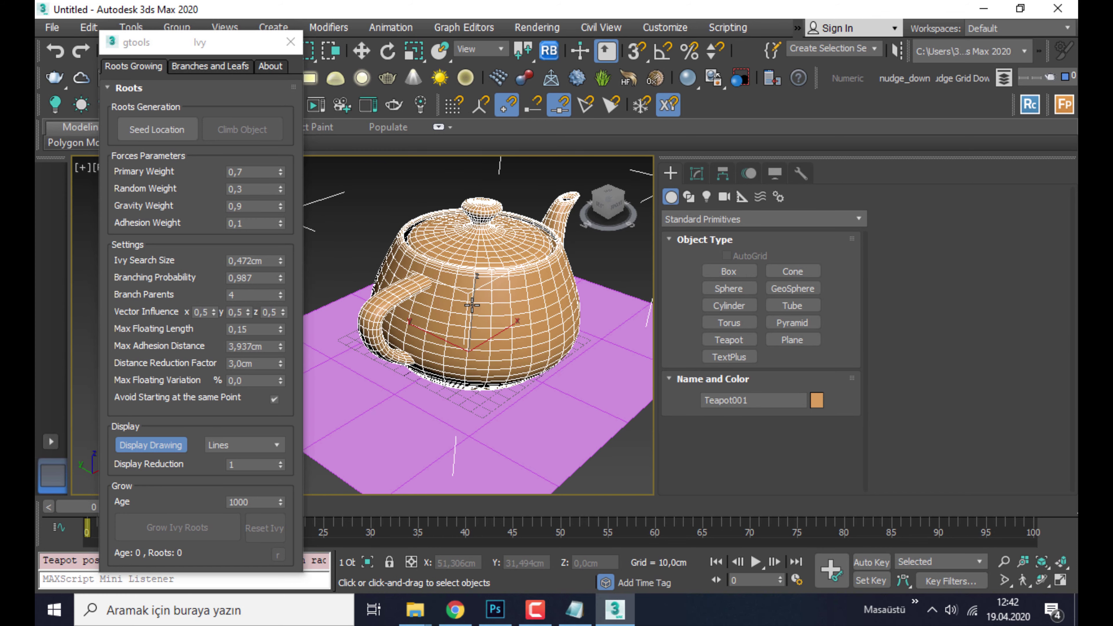
Step: Place the ivy seed point at the teapot's base, adjust it, and orbit to frame it
left_click(148, 132)
left_click(518, 401)
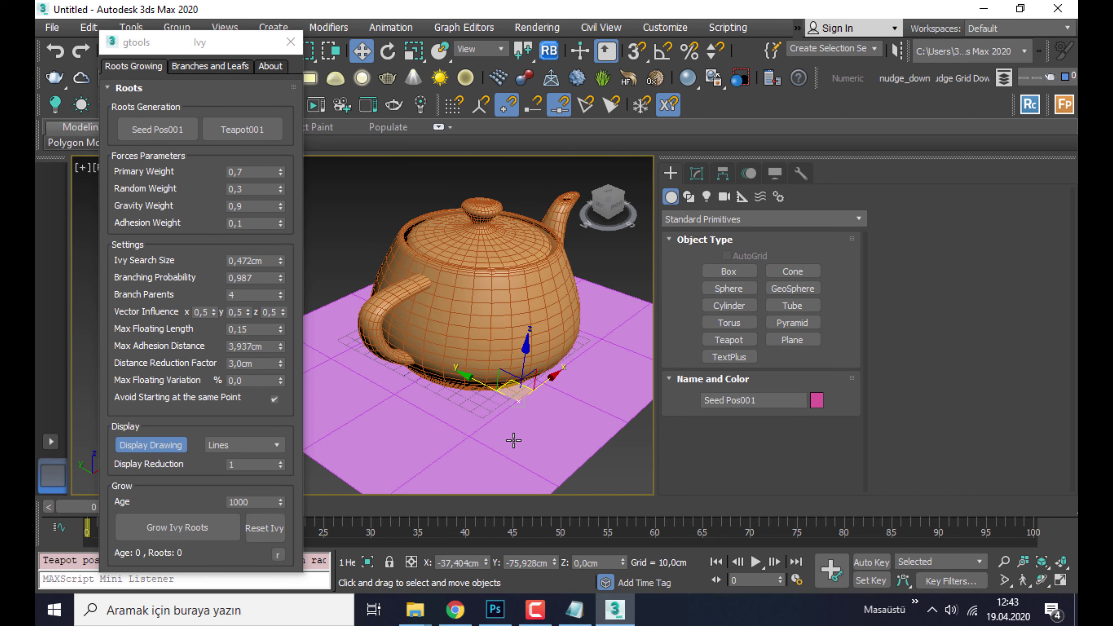
scroll(510, 446, "up", 4)
key("F3")
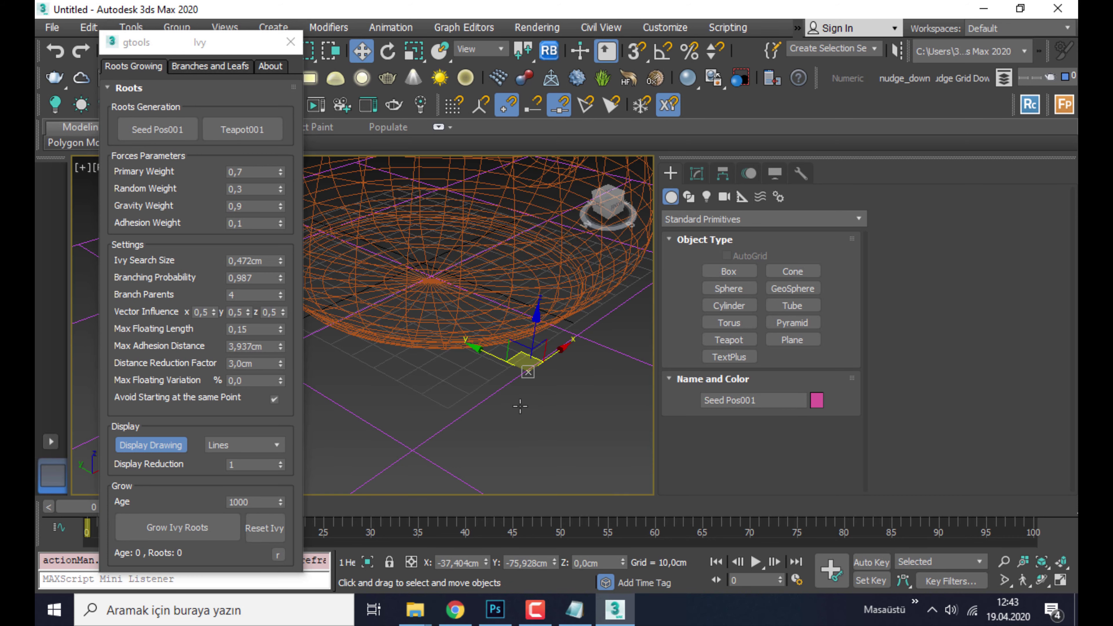
left_click_drag(490, 369, 534, 272)
key("F3")
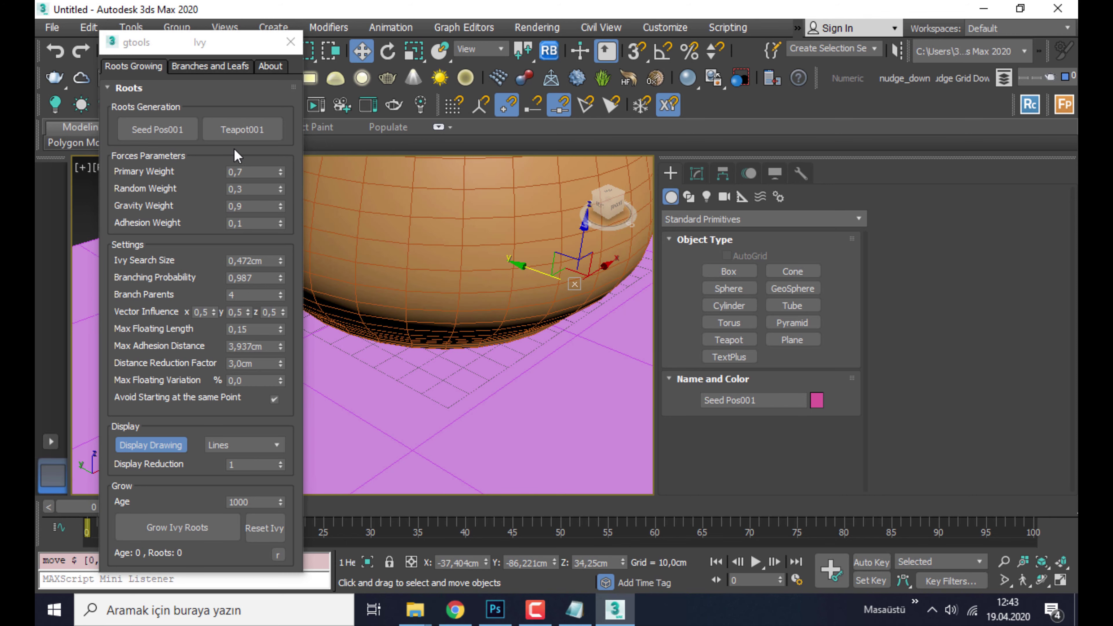
middle_click_drag(406, 322, 528, 337, "alt")
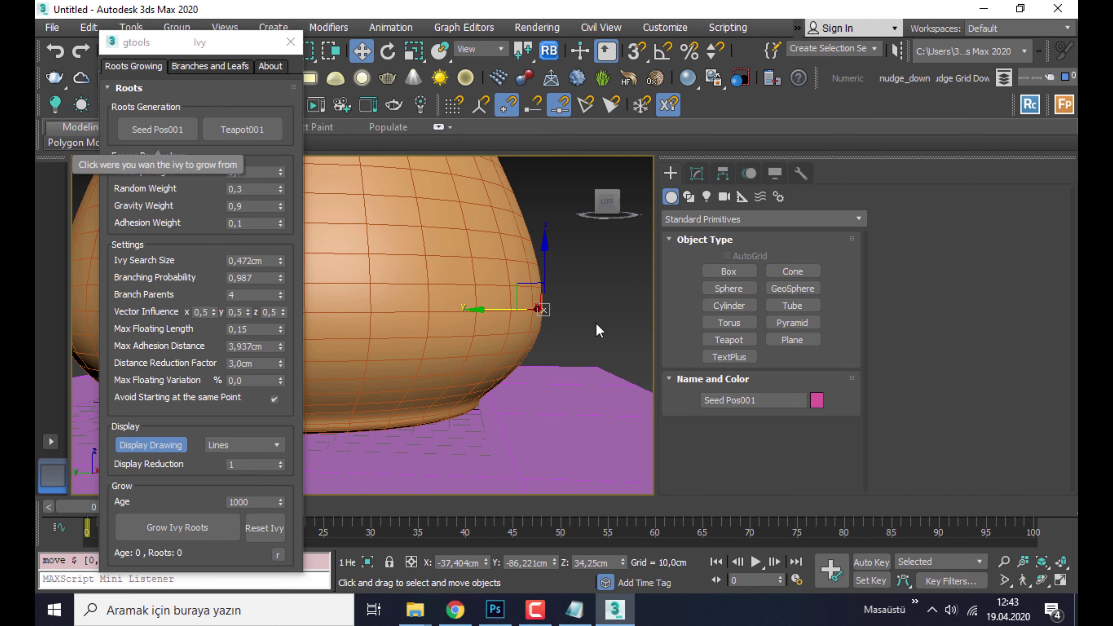
middle_click_drag(545, 303, 514, 309, "alt")
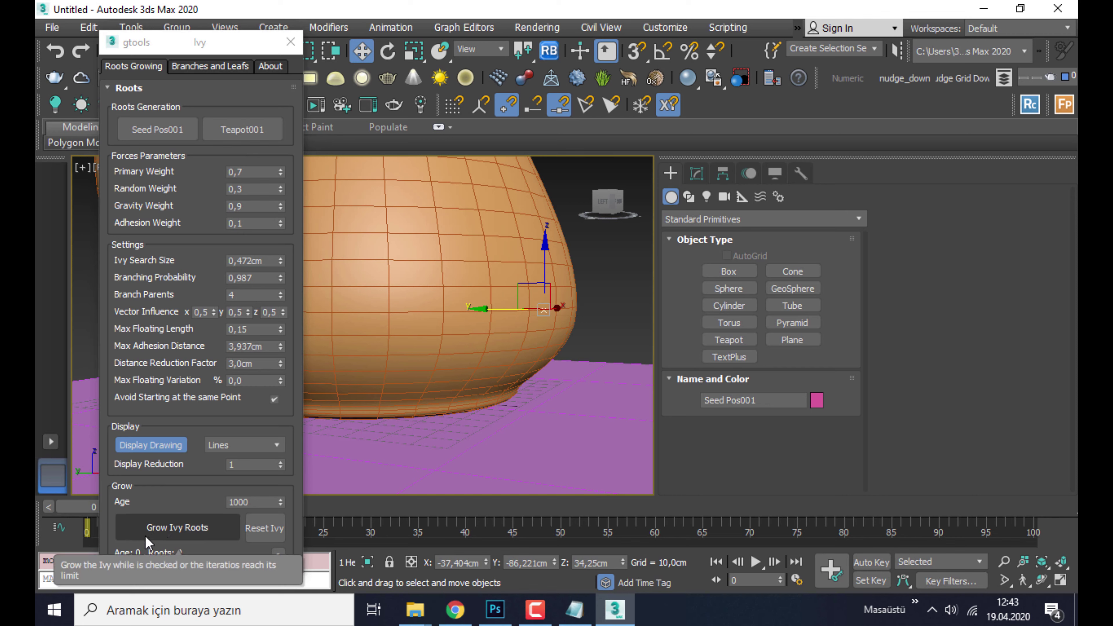
Step: Grow ivy roots from Seed Pos001 over Teapot001 and stop at age 472 with 97 roots
left_click(156, 528)
scroll(427, 354, "down", 5)
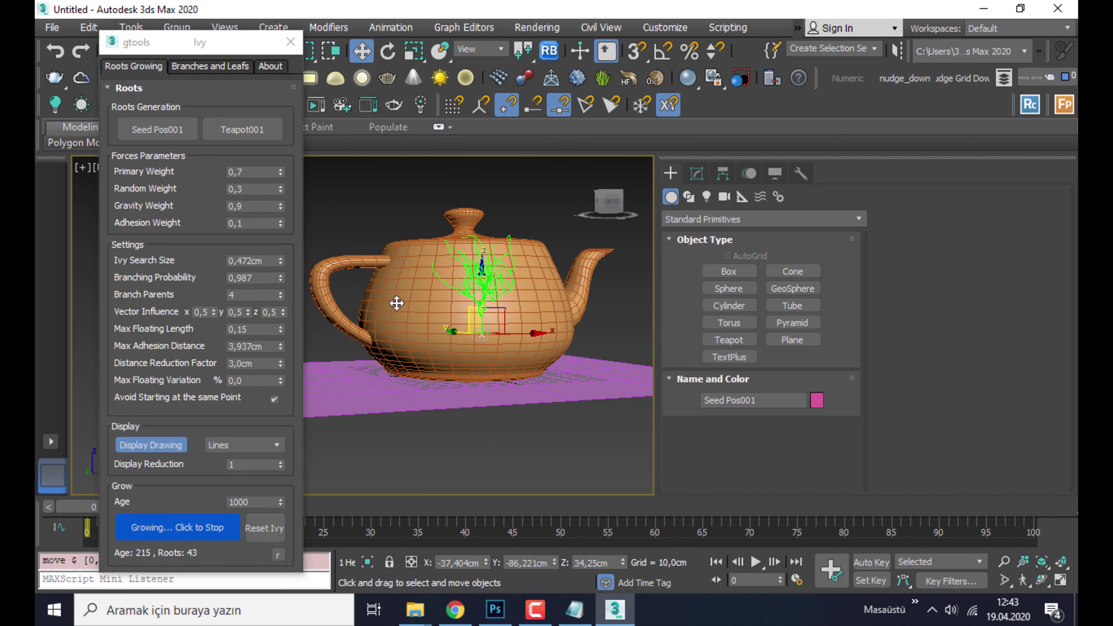
middle_click_drag(427, 355, 427, 350, "alt")
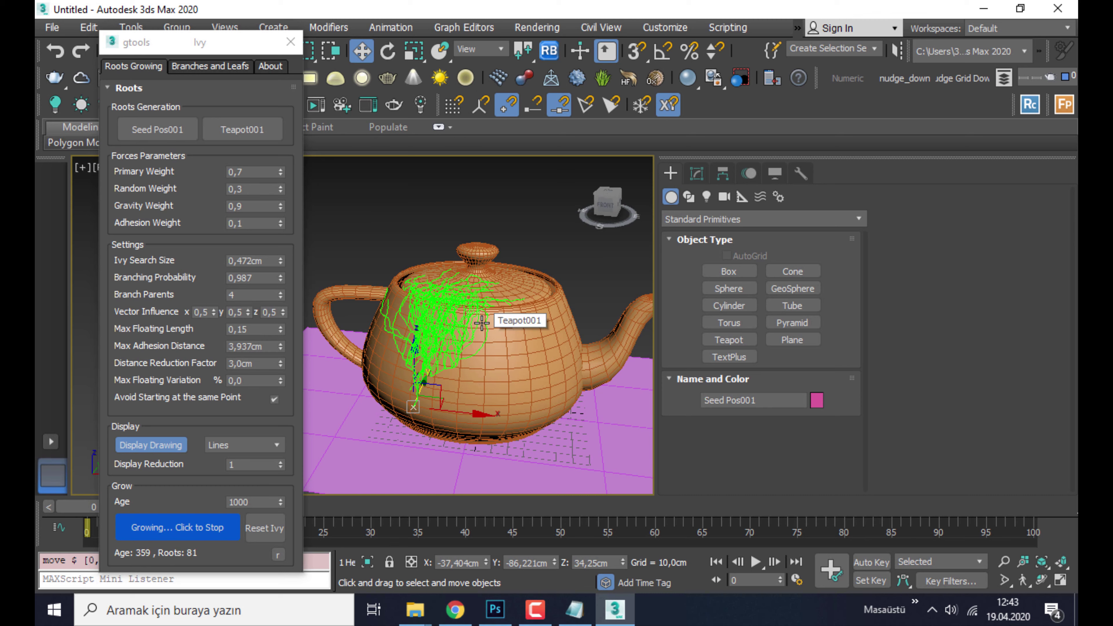
left_click(178, 528)
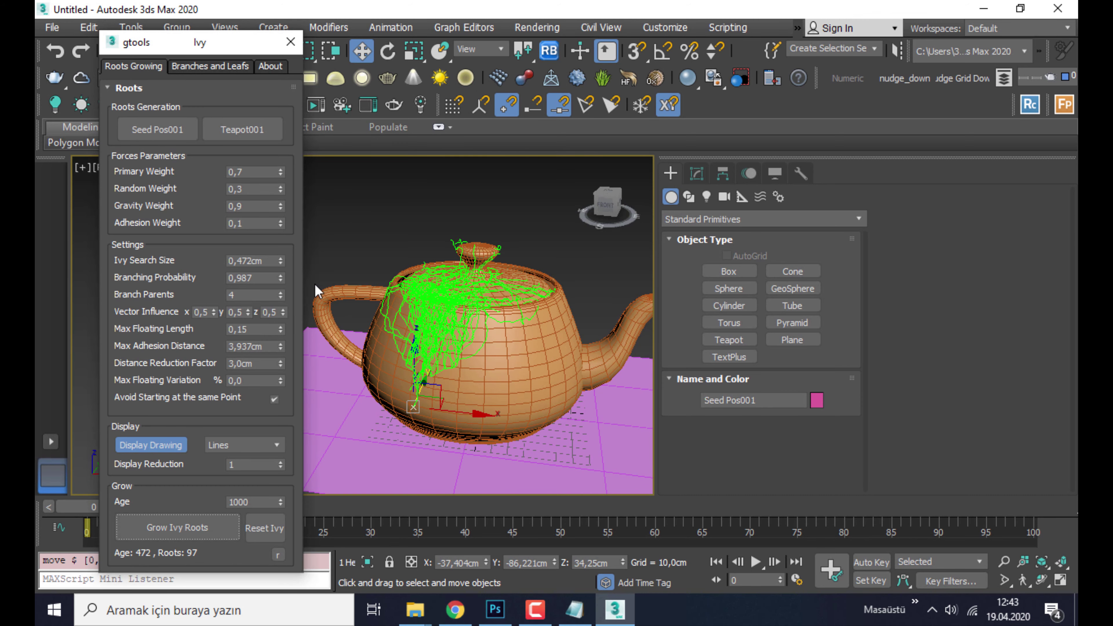
middle_click_drag(548, 290, 603, 290, "alt")
scroll(408, 248, "up", 3)
scroll(407, 248, "up", 3)
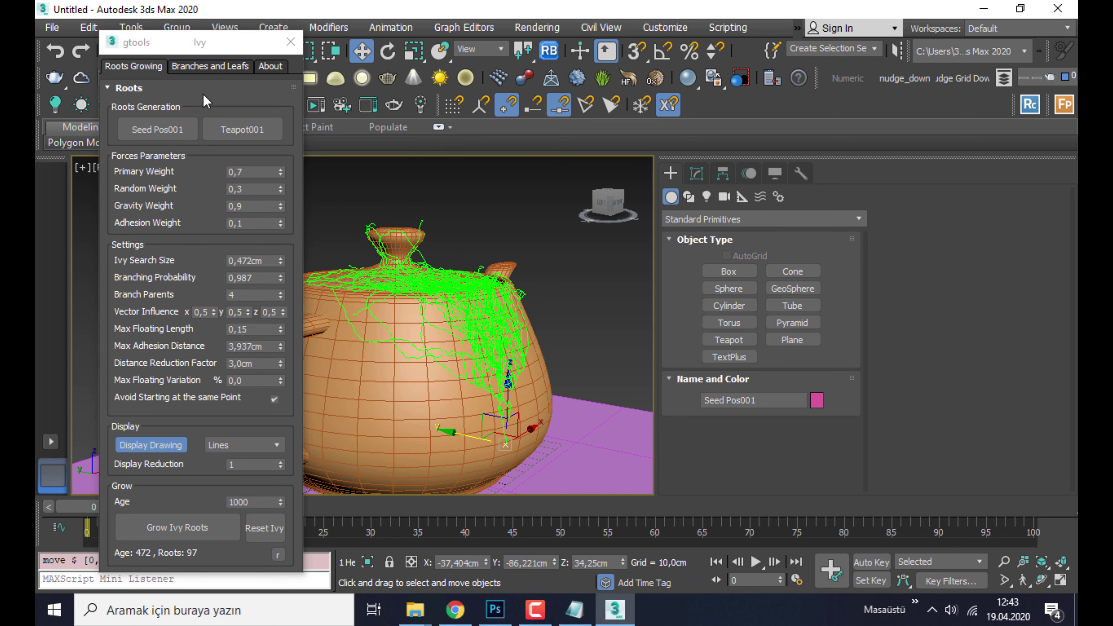
Step: Build a branch mesh from the ivy strands at 0,157cm branch size
left_click(204, 66)
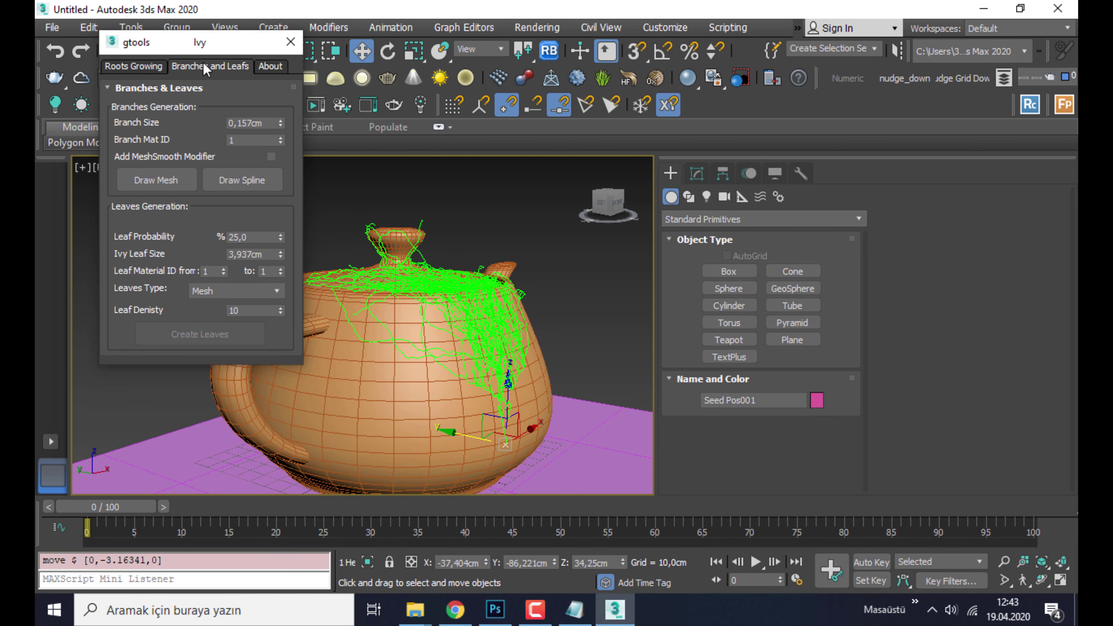
left_click(146, 185)
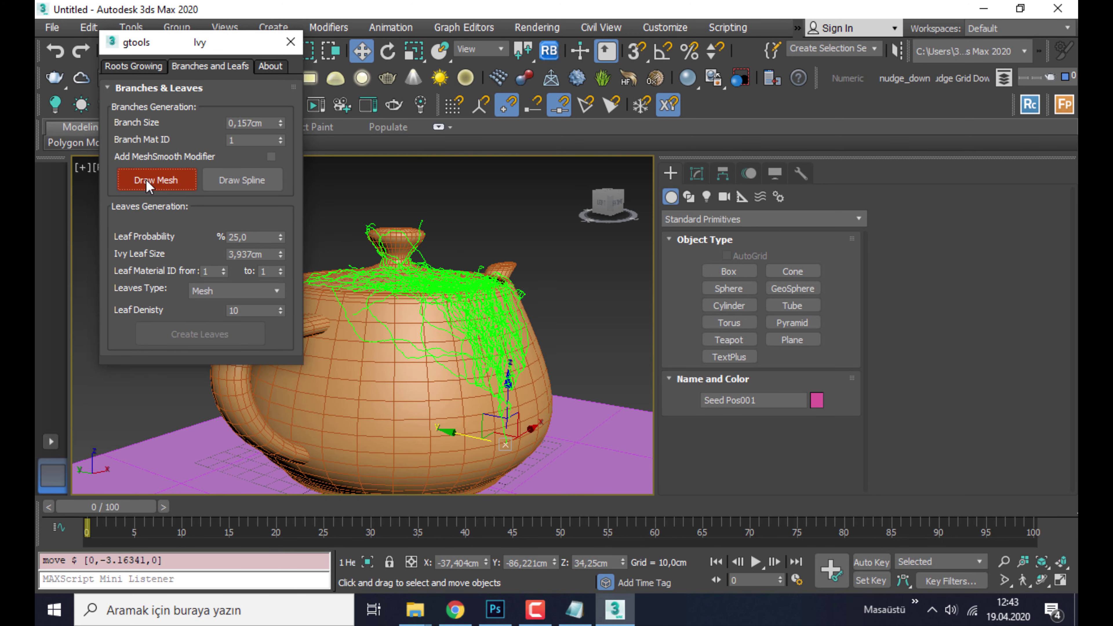
scroll(443, 315, "up", 5)
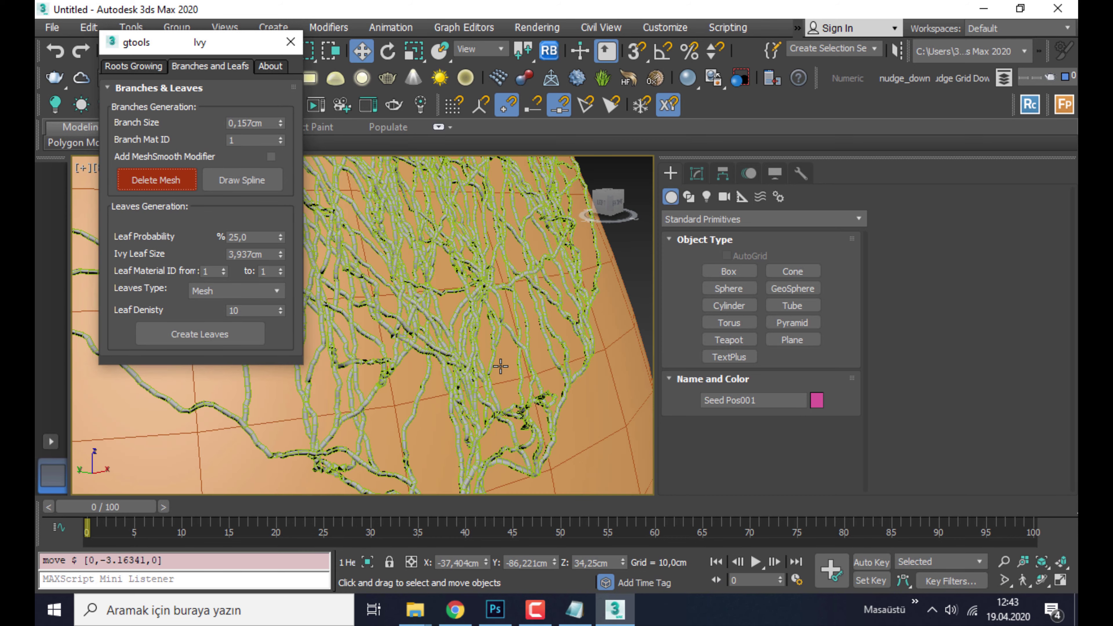
scroll(468, 273, "down", 3)
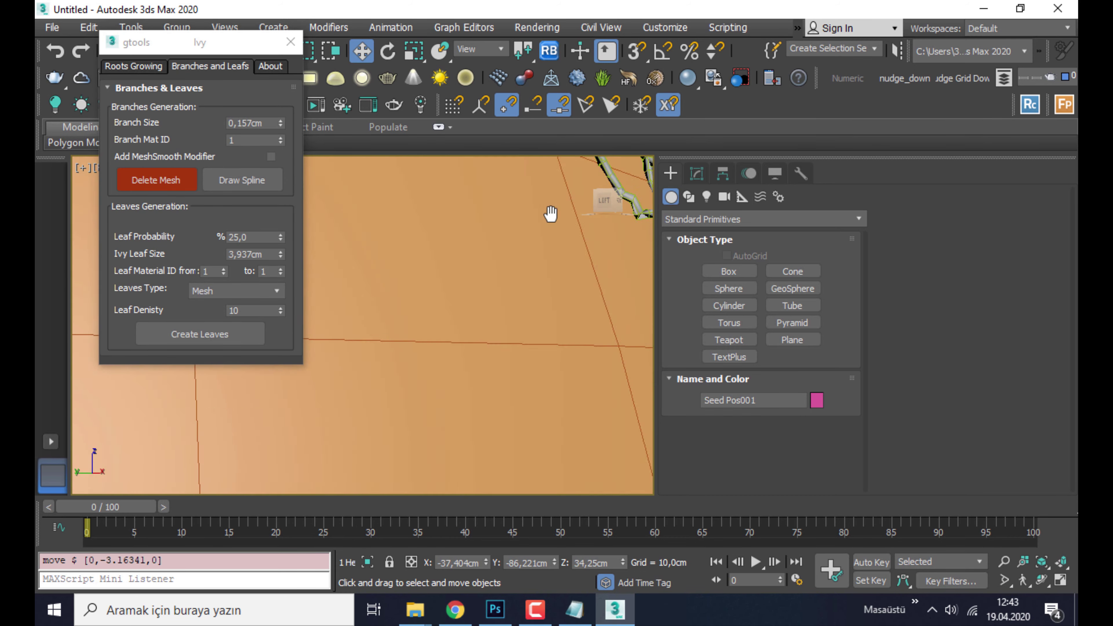
scroll(481, 236, "down", 4)
Step: Generate leaves on the ivy branches at 25,0% probability and 3,937cm leaf size
left_click(208, 338)
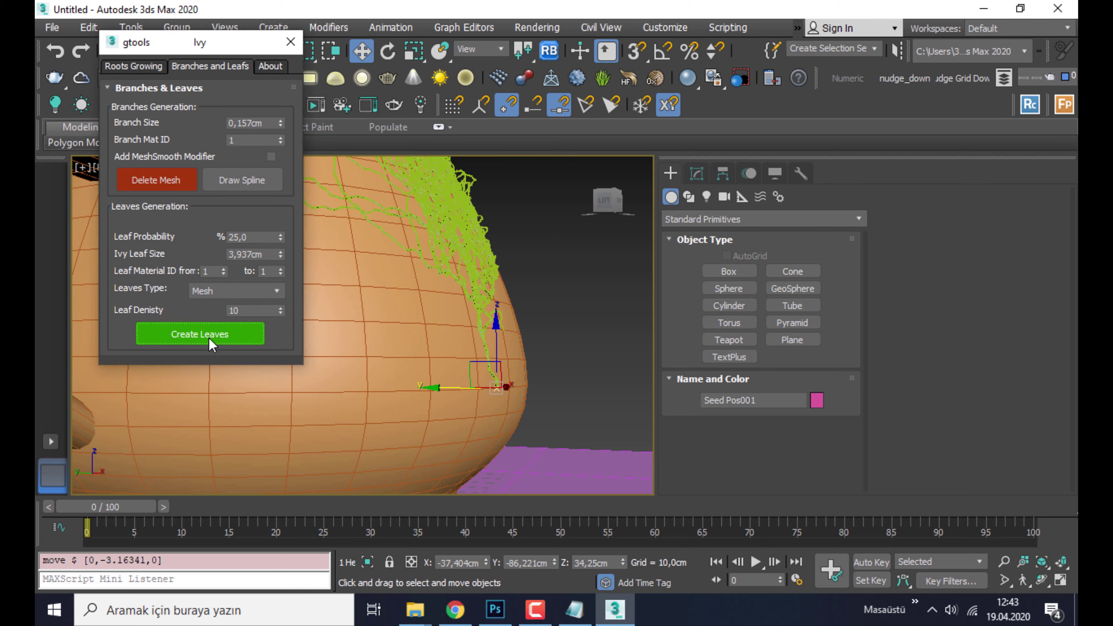
scroll(378, 340, "down", 3)
scroll(504, 239, "down", 2)
scroll(504, 239, "up", 2)
scroll(504, 238, "up", 3)
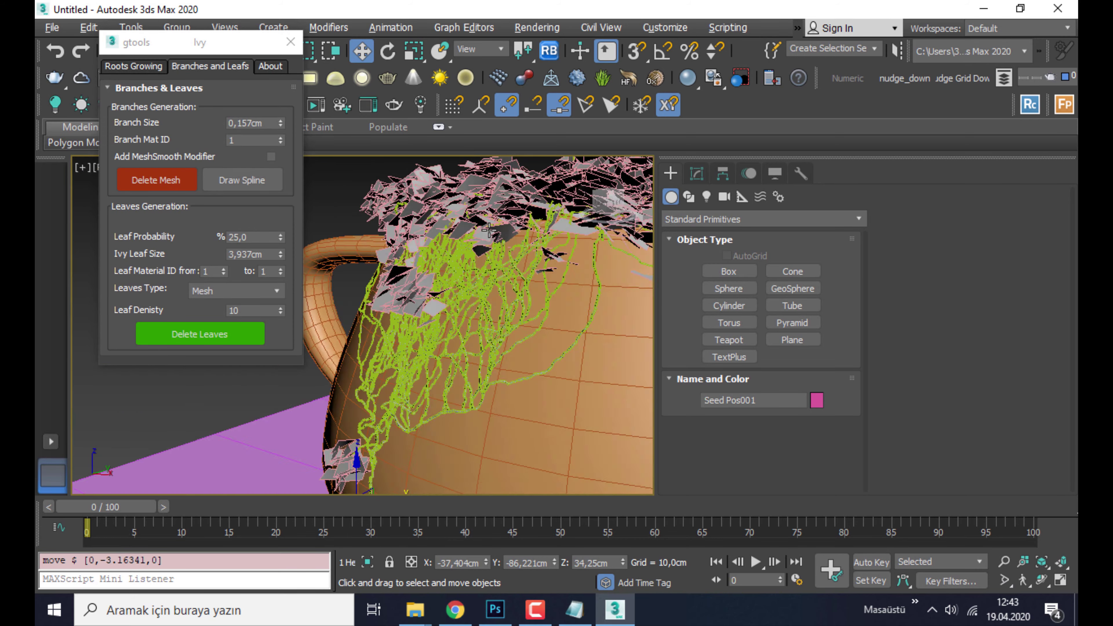
scroll(504, 239, "up", 2)
Step: Center the leaf-covered teapot top, move the Ivy panel aside and zoom out
middle_click_drag(455, 247, 448, 252)
scroll(449, 253, "down", 3)
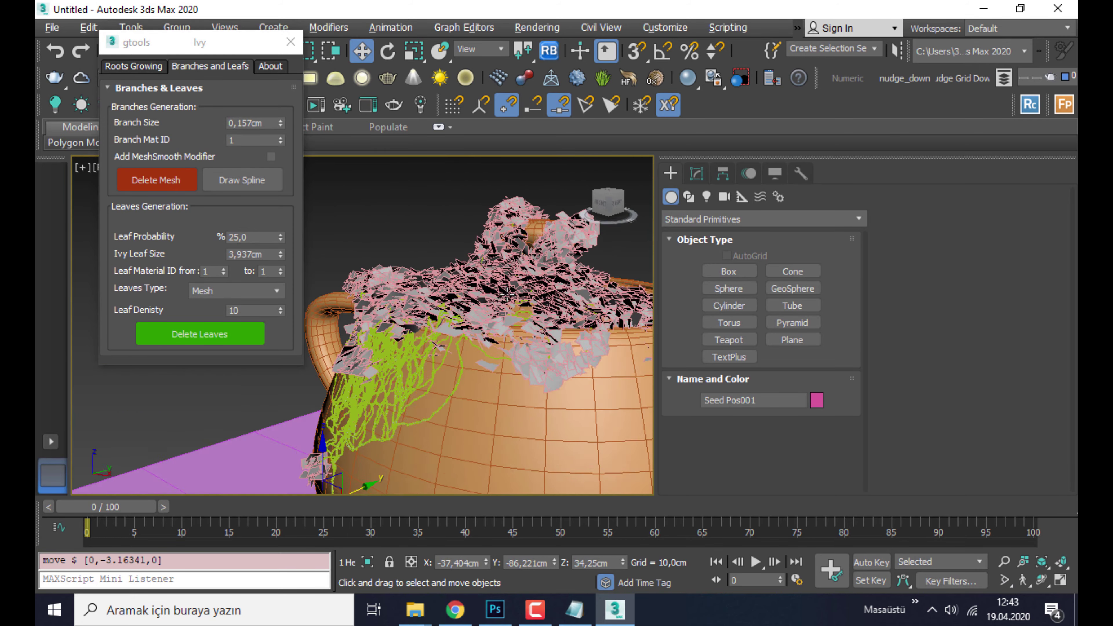
scroll(475, 303, "up", 2)
middle_click_drag(475, 302, 487, 254)
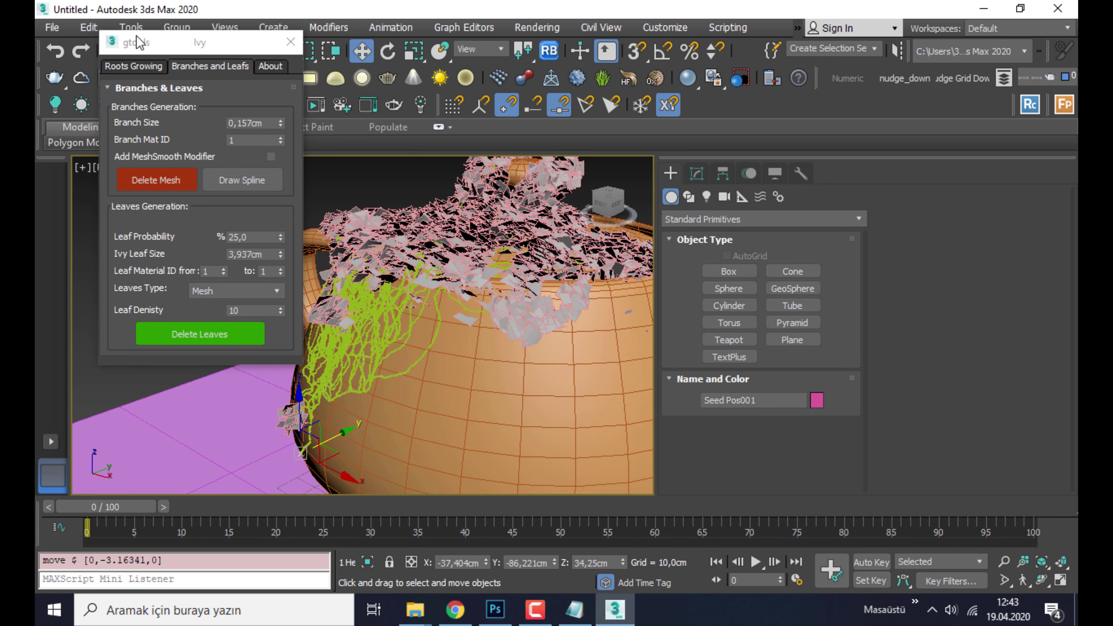
left_click_drag(138, 43, 65, 95)
scroll(397, 241, "down", 2)
scroll(397, 240, "down", 2)
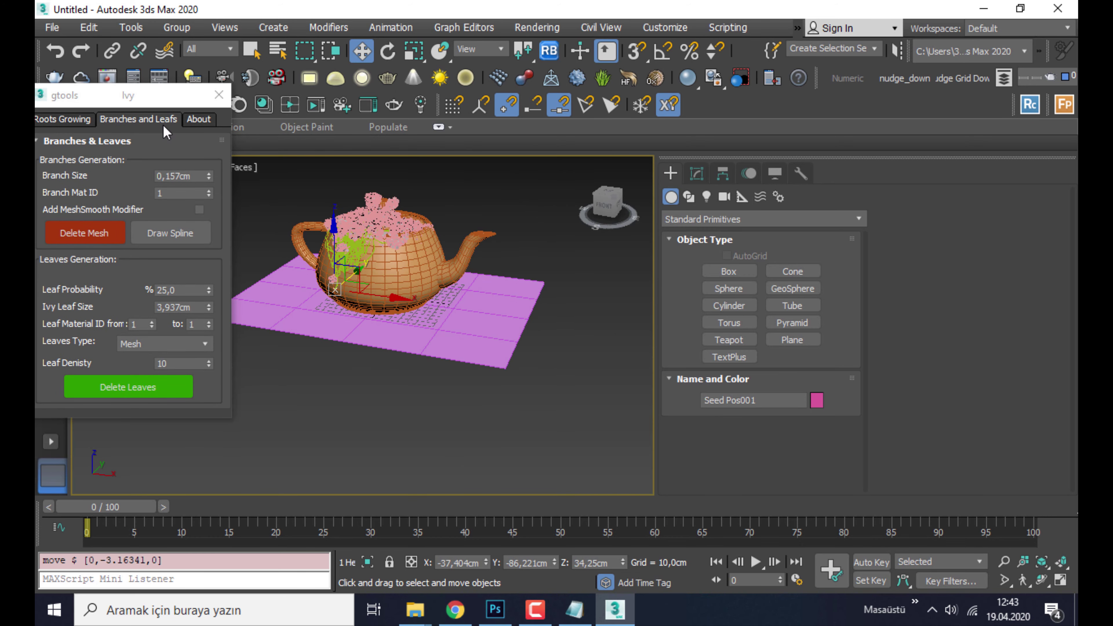
Step: Place a V-Ray Dome light in the scene
left_click(335, 78)
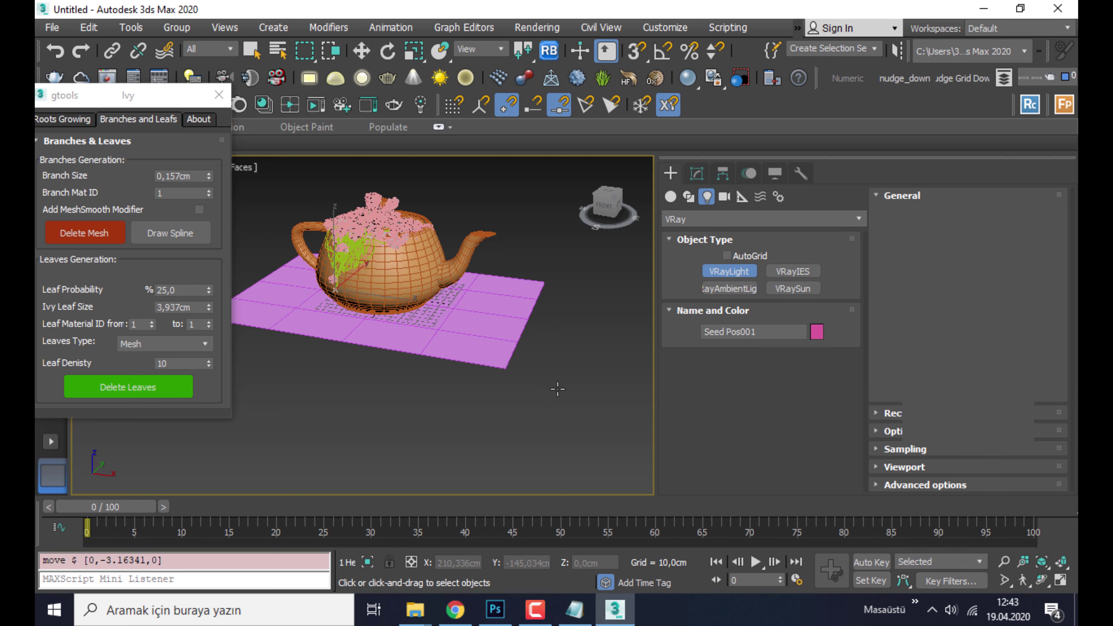
left_click(556, 379)
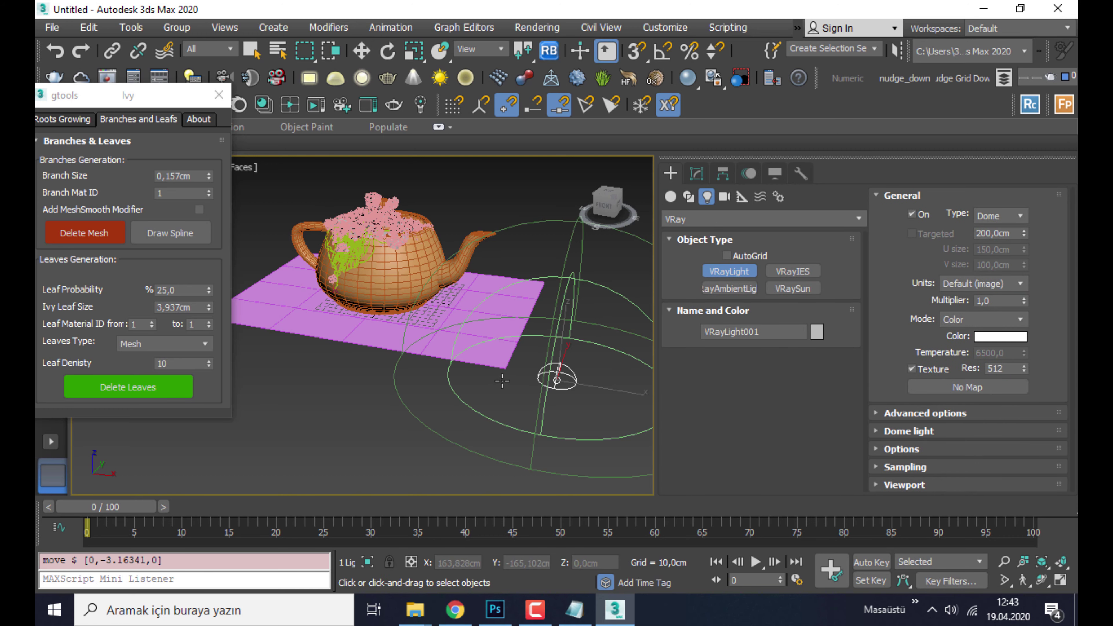
left_click(318, 202)
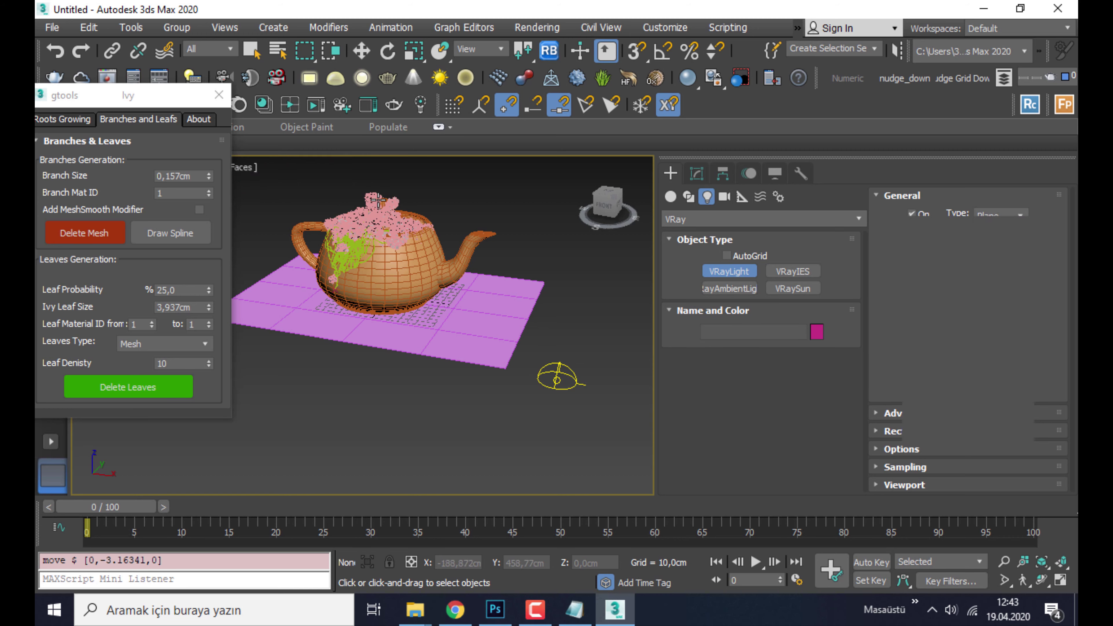
Step: Render a quick V-Ray test of the ivy-covered teapot in the frame buffer, then close it
right_click(414, 272)
right_click(414, 271)
left_click(451, 502)
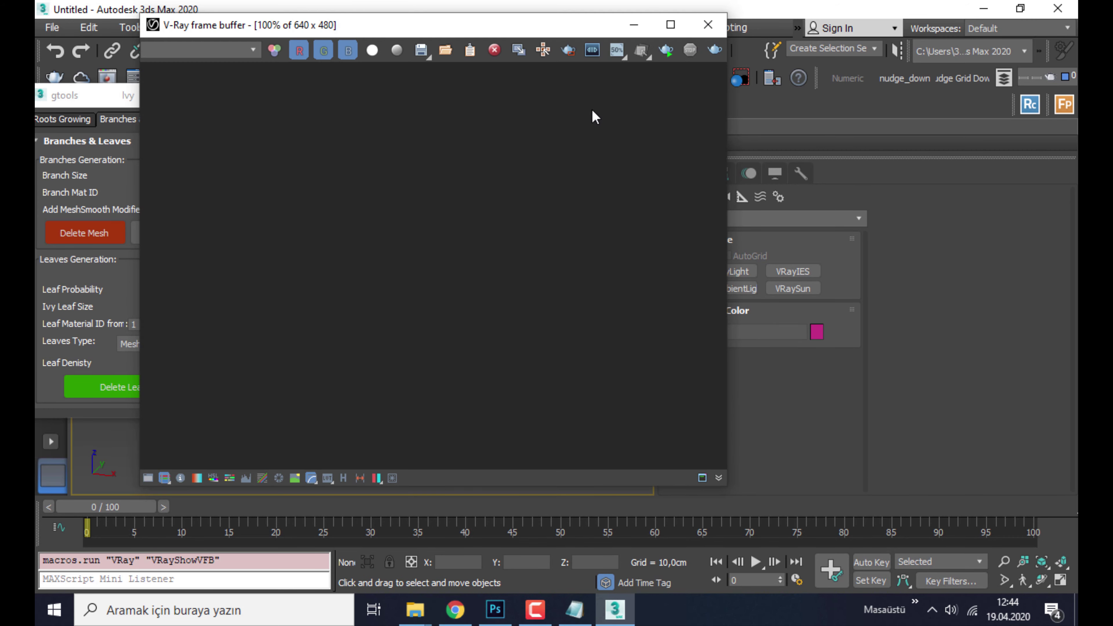
key("shift+q")
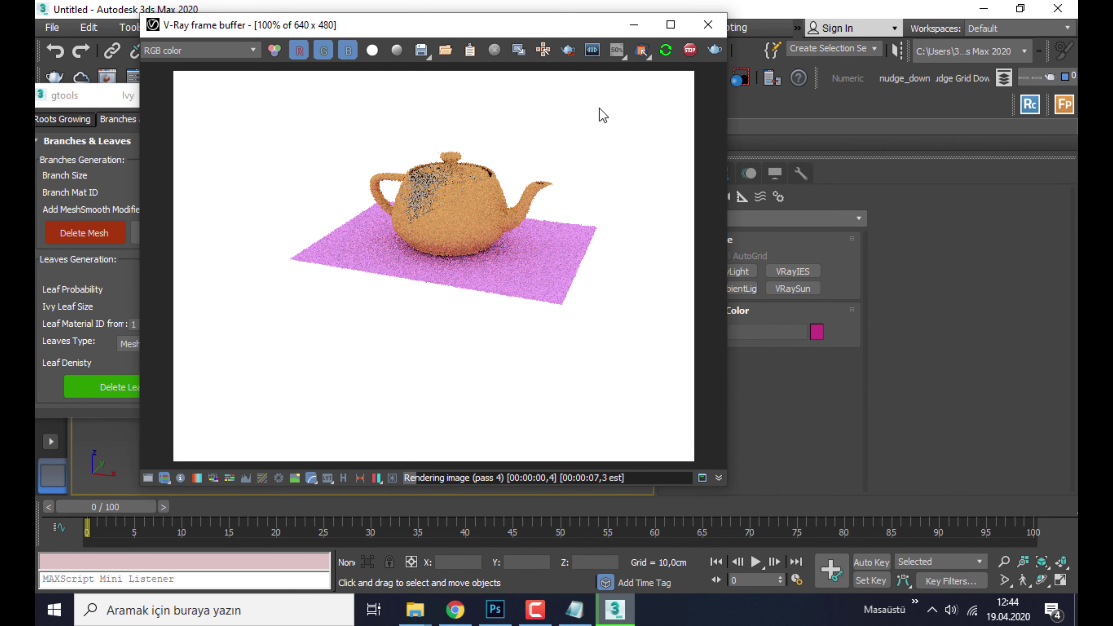
left_click_drag(462, 18, 855, 131)
scroll(306, 294, "up", 5)
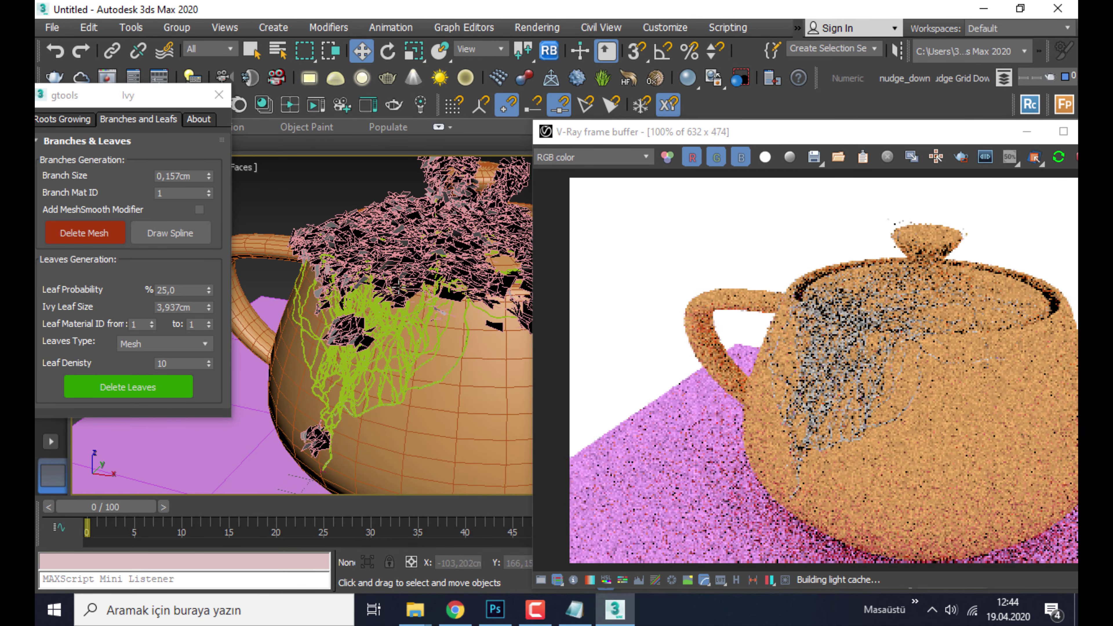
left_click_drag(959, 129, 648, 92)
left_click(518, 210)
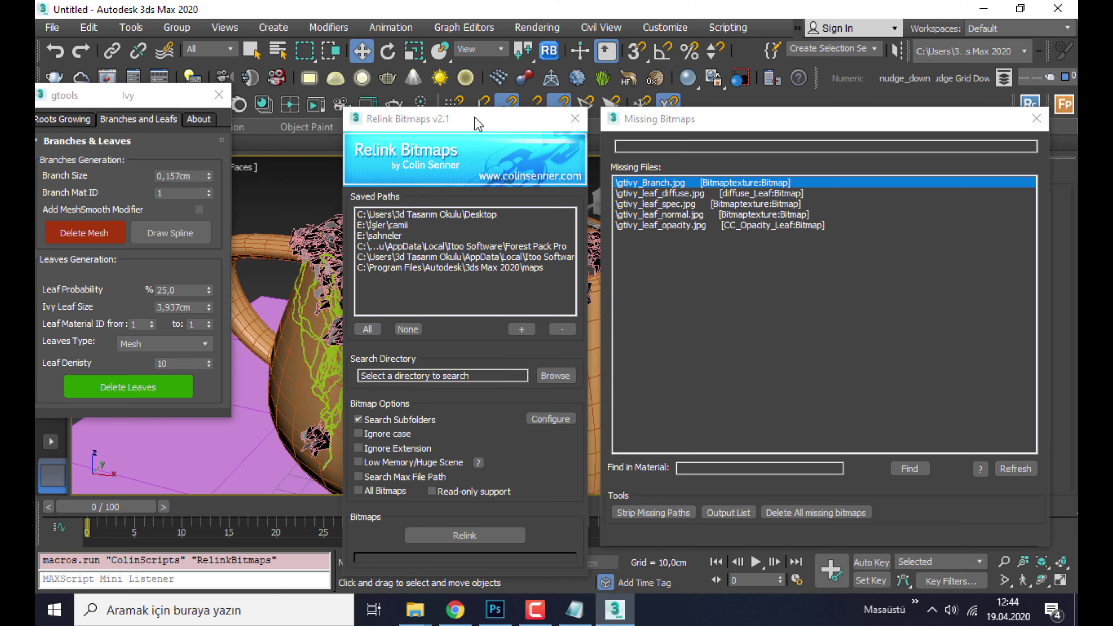
Step: Step through the five missing gtivy textures in Relink Bitmaps, then bring up the maps folder in File Explorer
left_click_drag(478, 124, 313, 125)
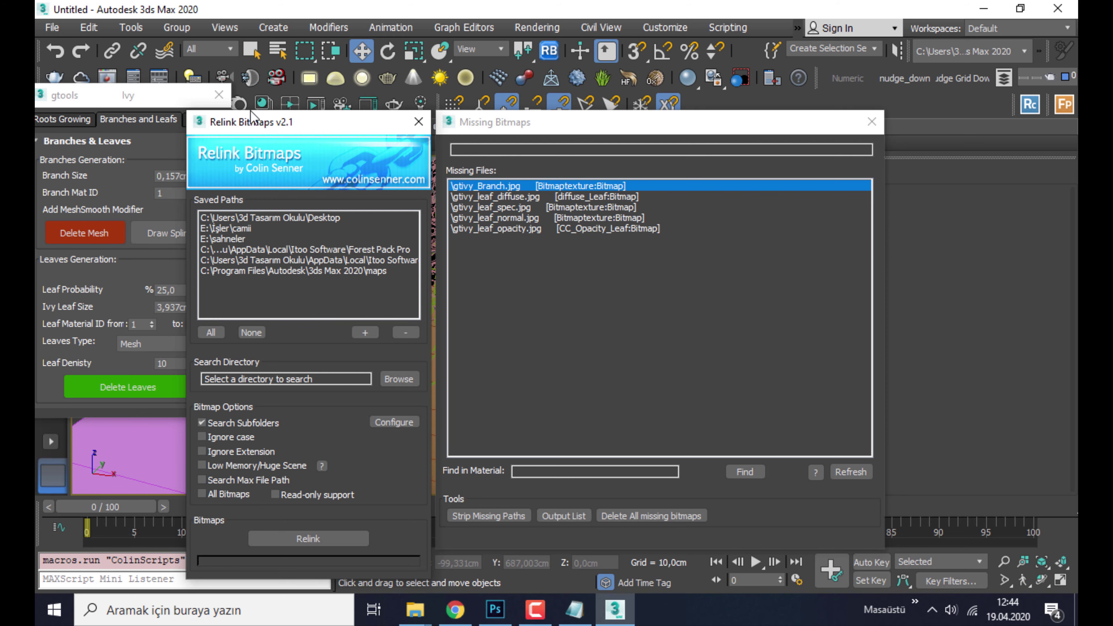
left_click_drag(257, 124, 322, 36)
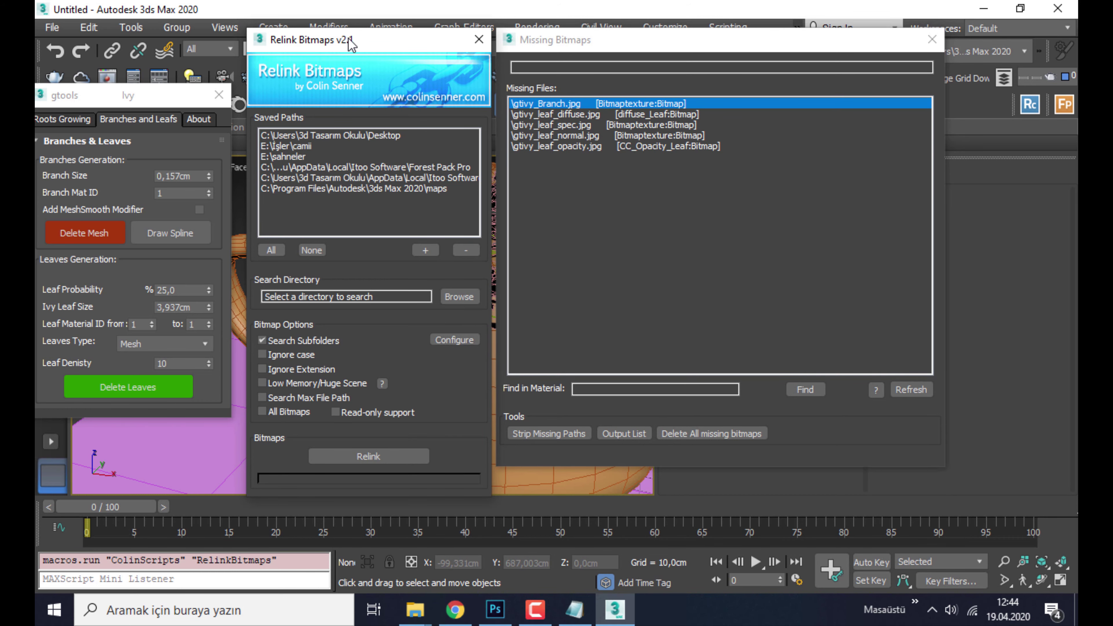
left_click_drag(350, 43, 407, 57)
left_click(589, 121)
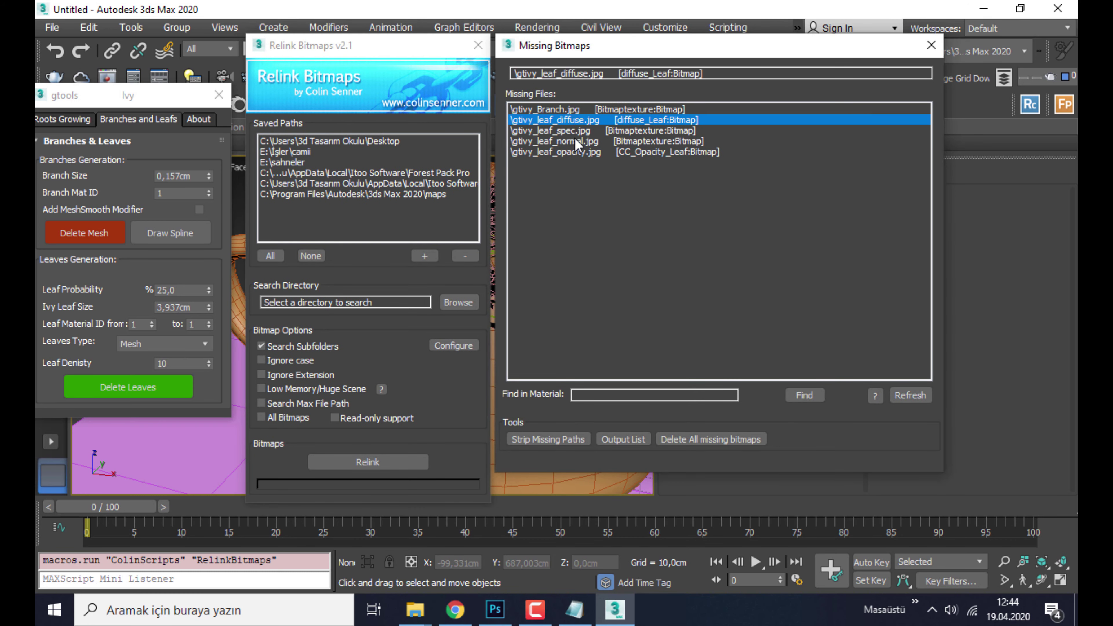
left_click(575, 141)
left_click(606, 130)
key("Up")
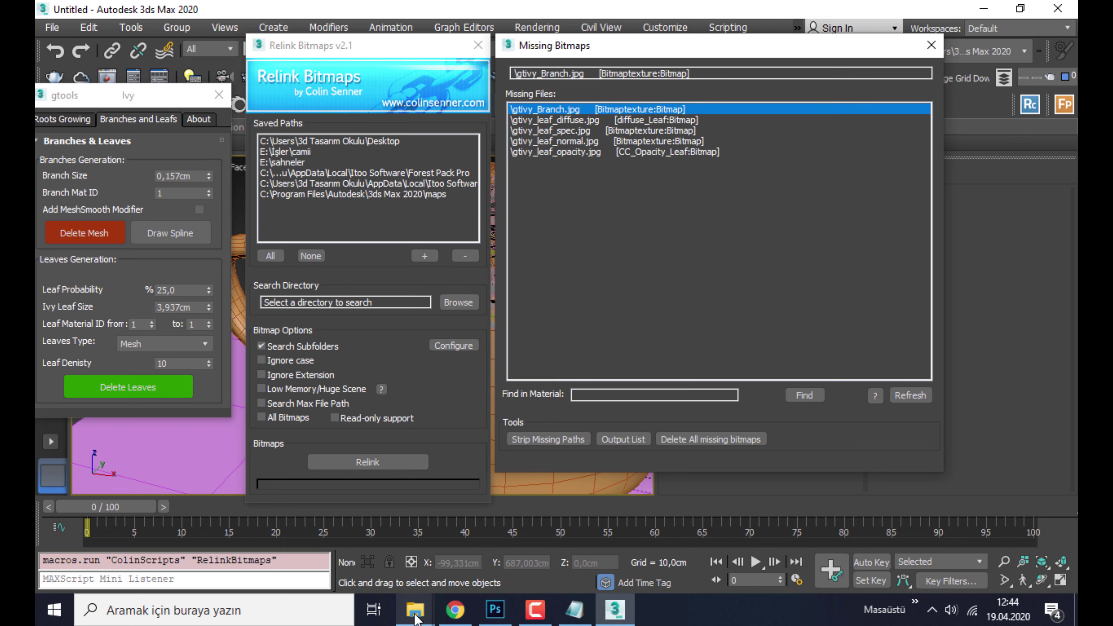
mouse_move(415, 610)
left_click(401, 537)
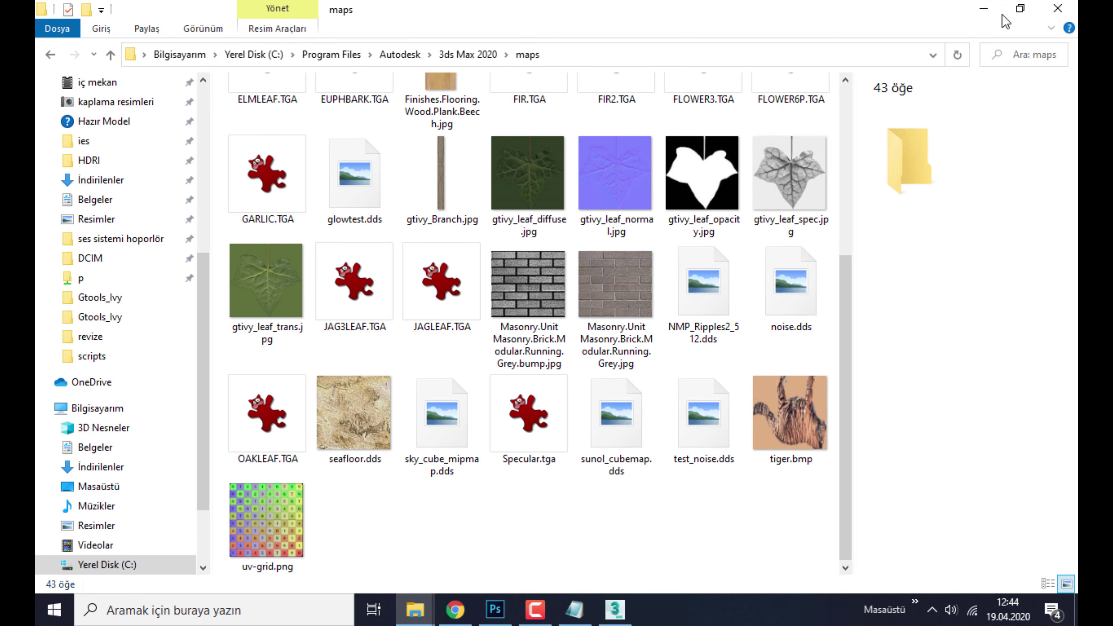
Step: Copy the 3ds Max 2020 maps folder path as text and minimize File Explorer
left_click(491, 55)
left_click(51, 55)
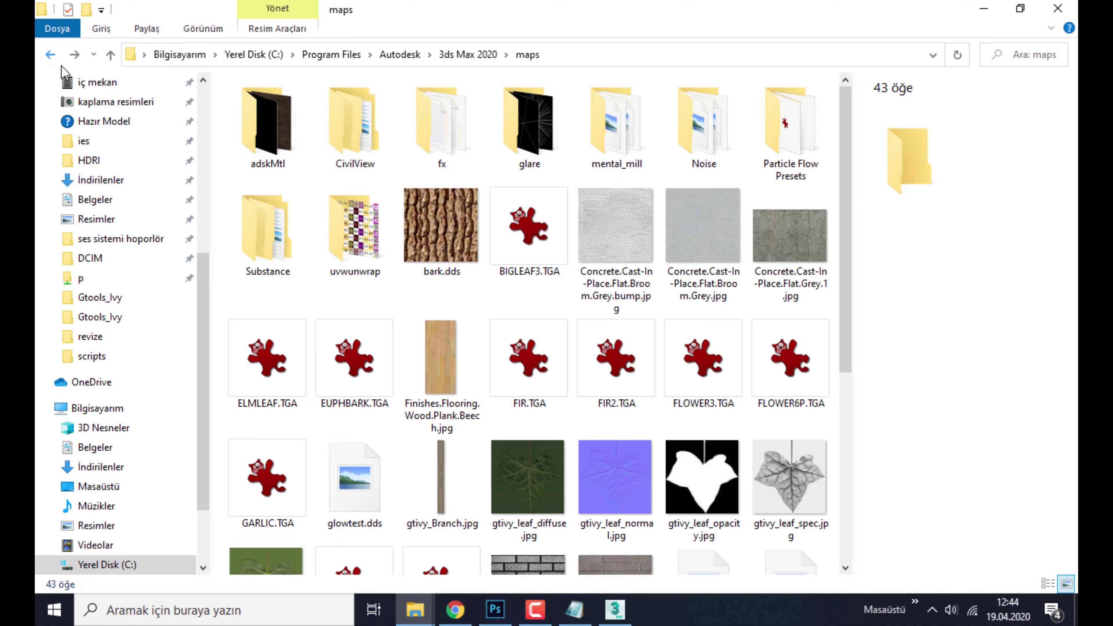
right_click(686, 59)
left_click(726, 77)
left_click(983, 8)
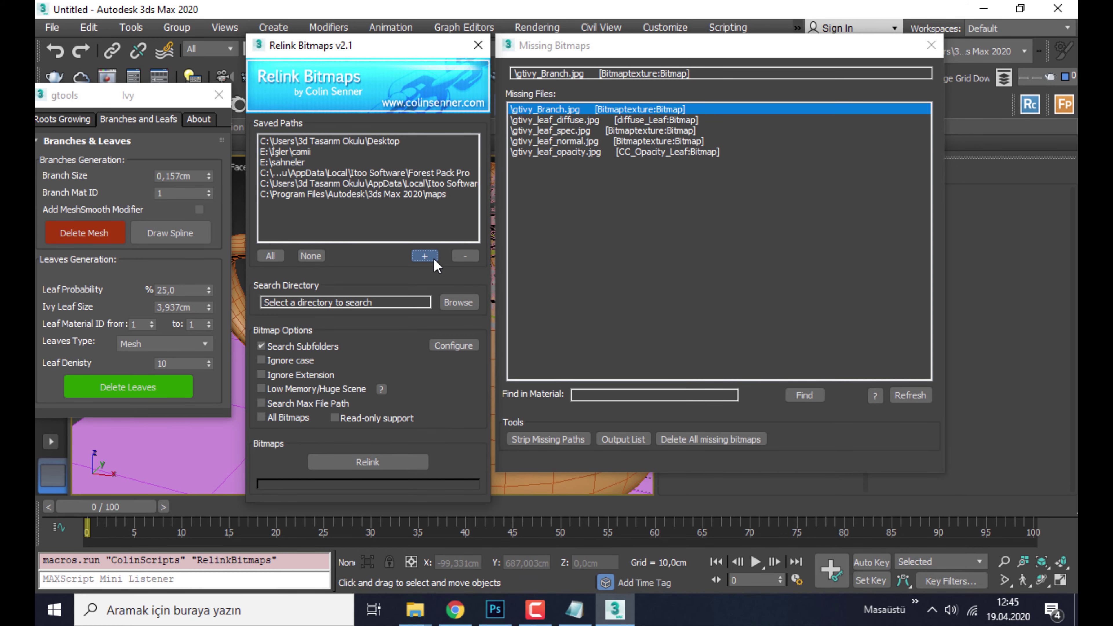
Step: Add the 3ds Max 2020 maps folder as a saved path and relink the missing ivy textures
left_click(424, 256)
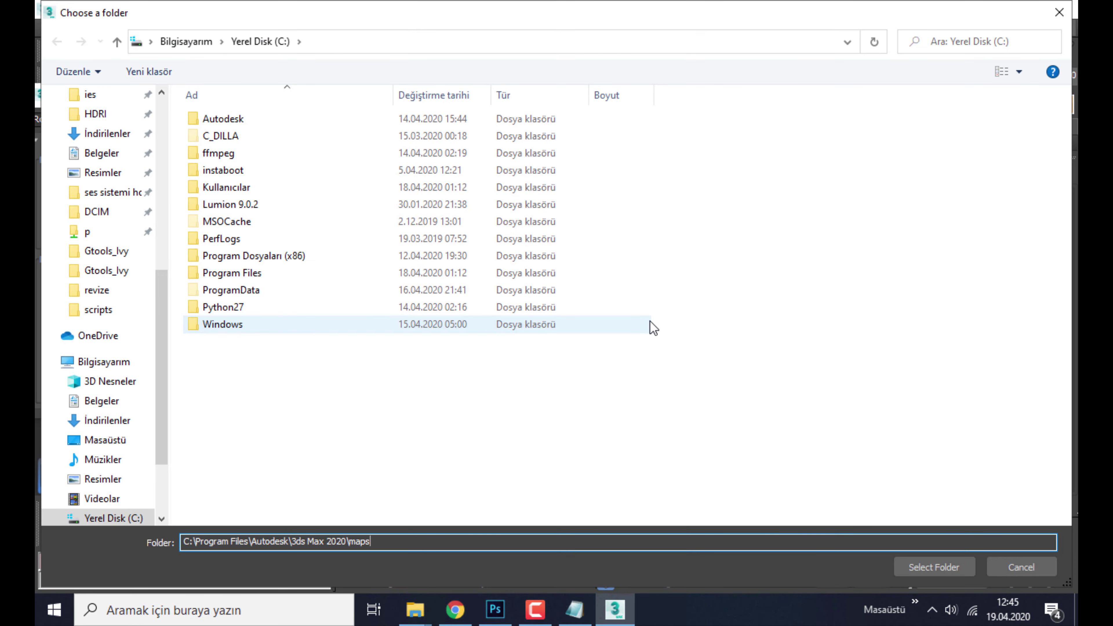
left_click(377, 543)
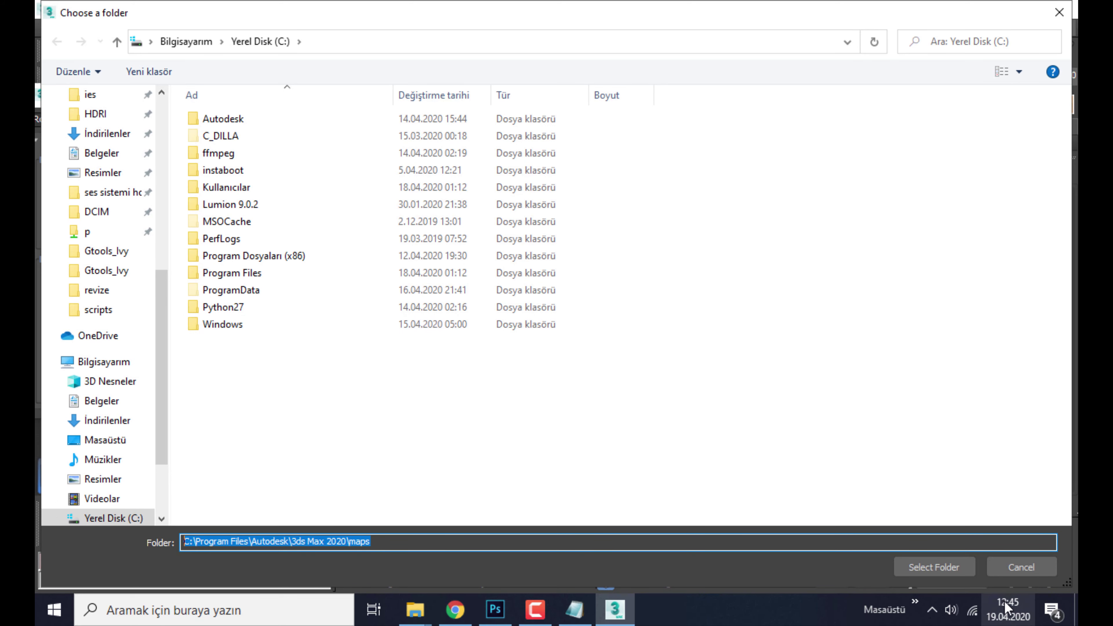
left_click(960, 569)
left_click(681, 304)
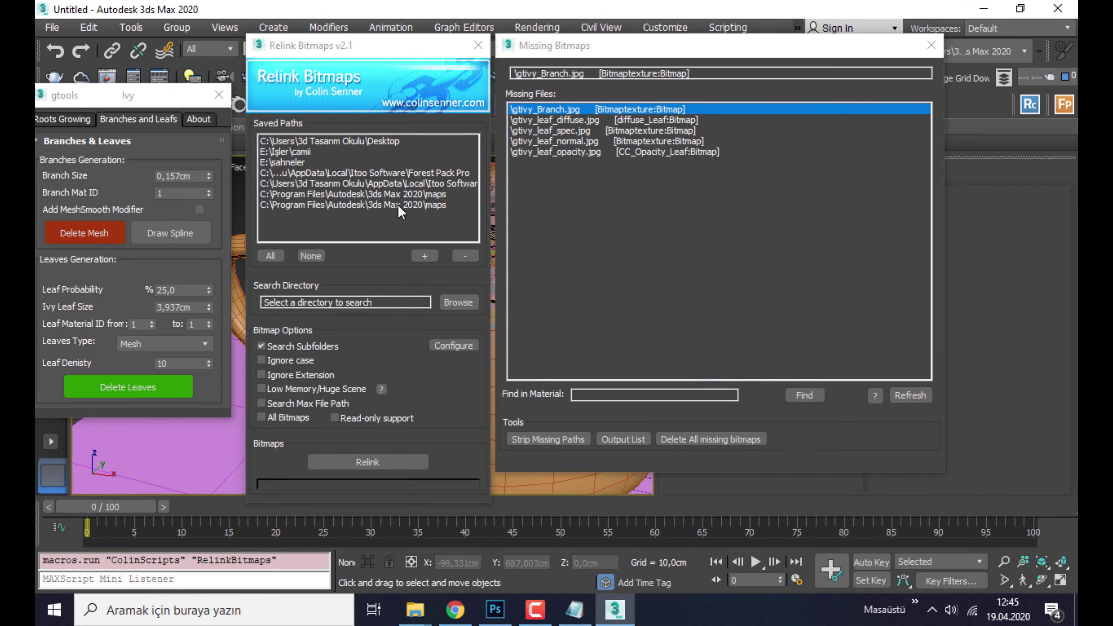
left_click(356, 463)
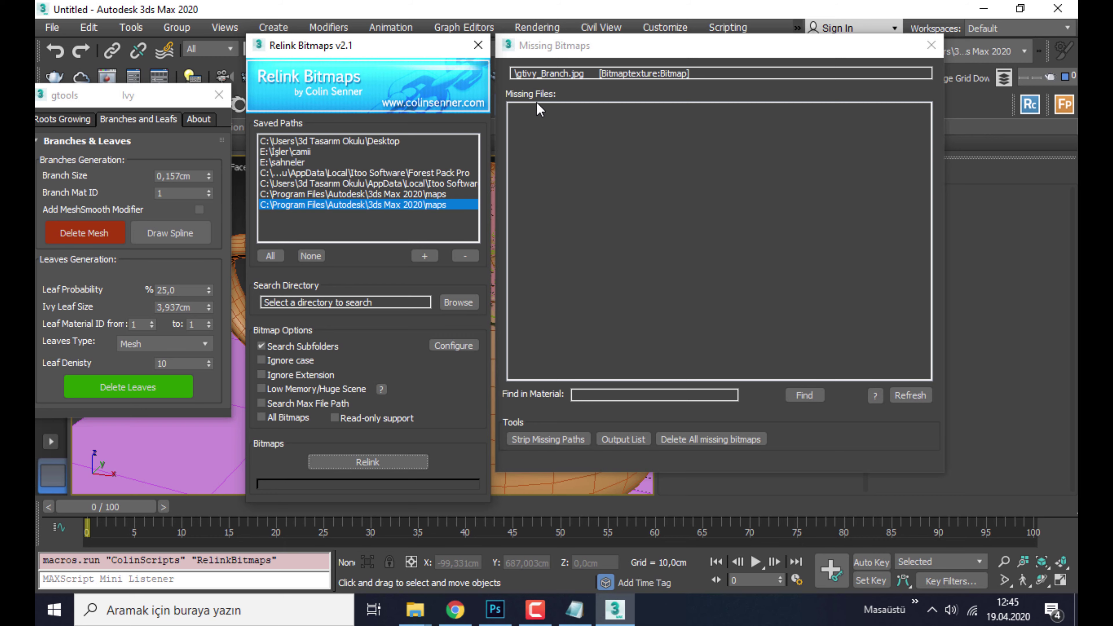
Step: Close the relink dialogs and render the teapot in the V-Ray frame buffer
left_click(478, 45)
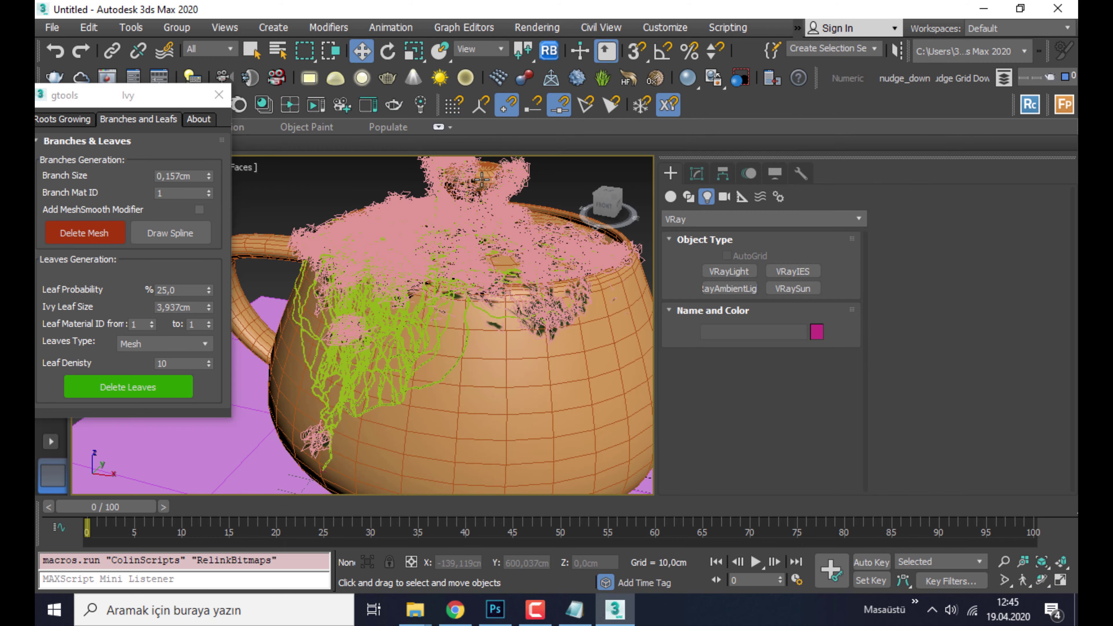
left_click(536, 27)
left_click(539, 410)
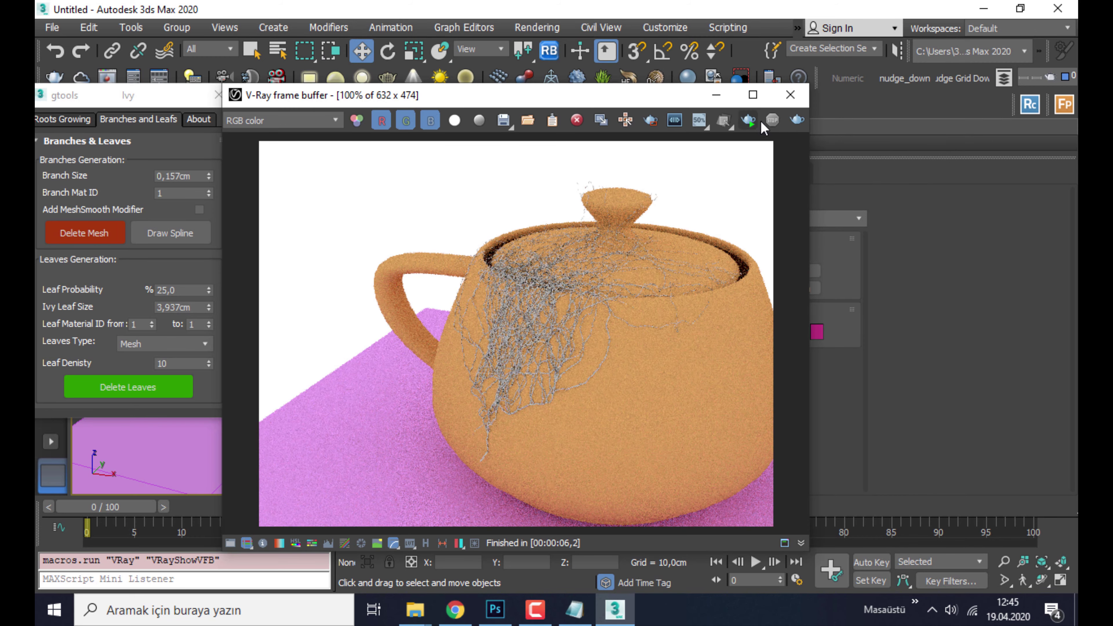
left_click(750, 116)
left_click_drag(438, 95, 781, 91)
Step: Zoom in on the ivy to check the textured leaves and branches, then close the frame buffer
scroll(317, 368, "up", 3)
scroll(372, 333, "up", 3)
scroll(415, 305, "up", 3)
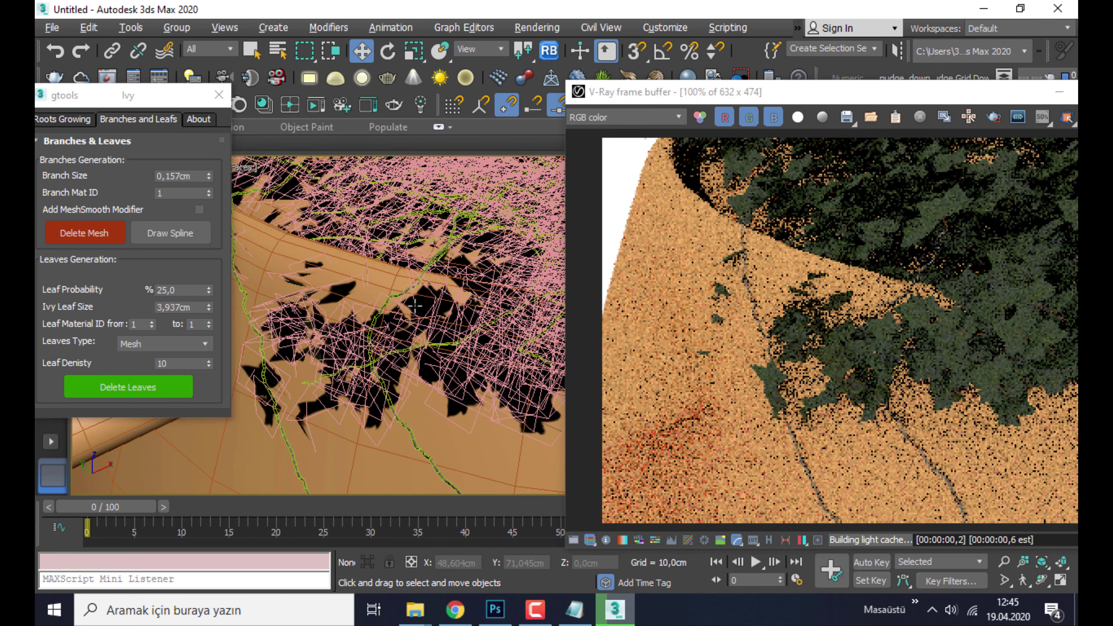
scroll(385, 308, "up", 2)
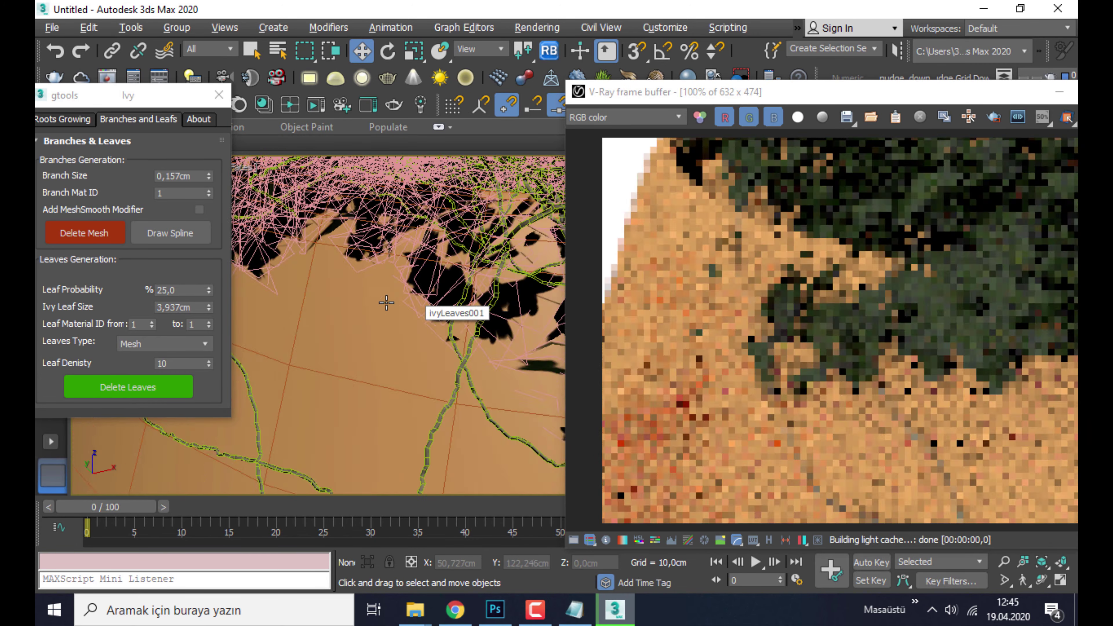
scroll(349, 296, "up", 2)
scroll(349, 296, "up", 2)
scroll(346, 294, "up", 2)
scroll(340, 293, "down", 2)
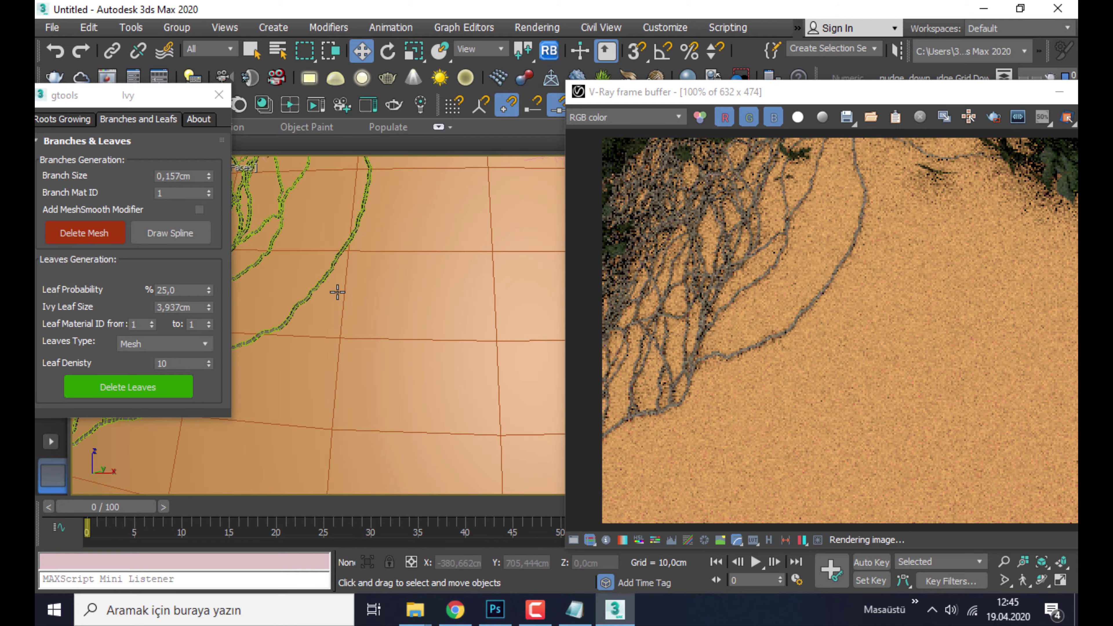
scroll(385, 296, "down", 2)
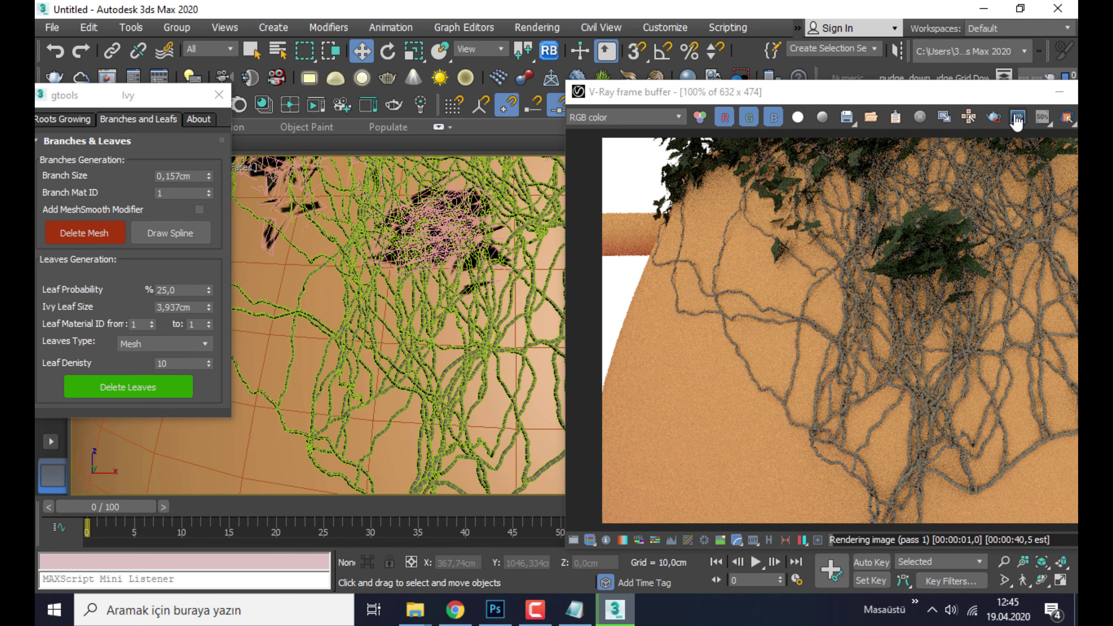
left_click_drag(994, 103, 525, 61)
left_click(644, 74)
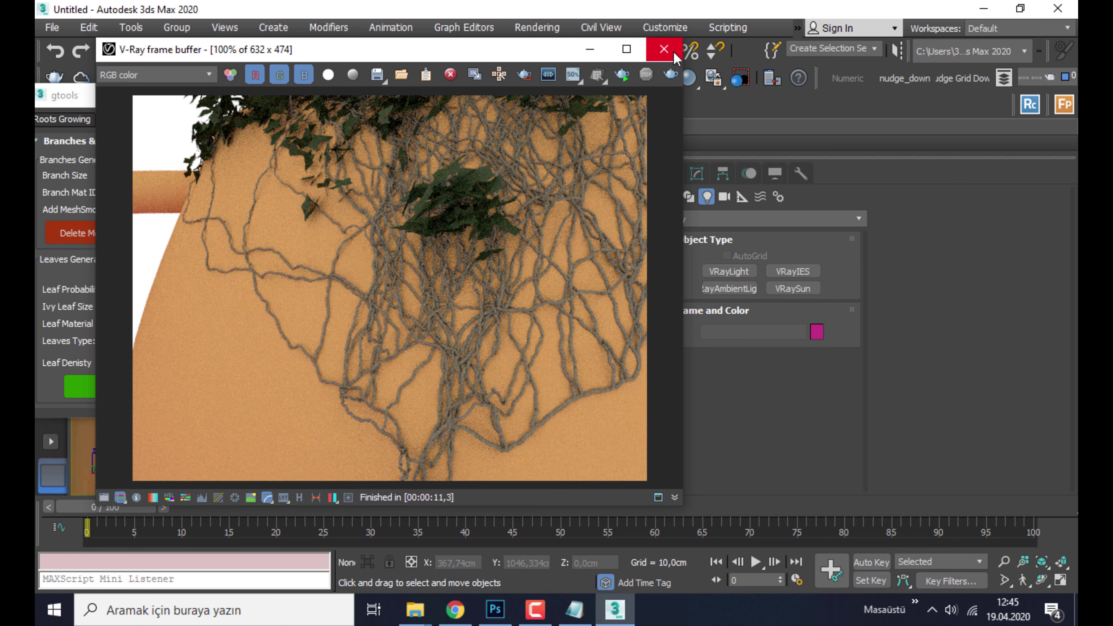
left_click(664, 48)
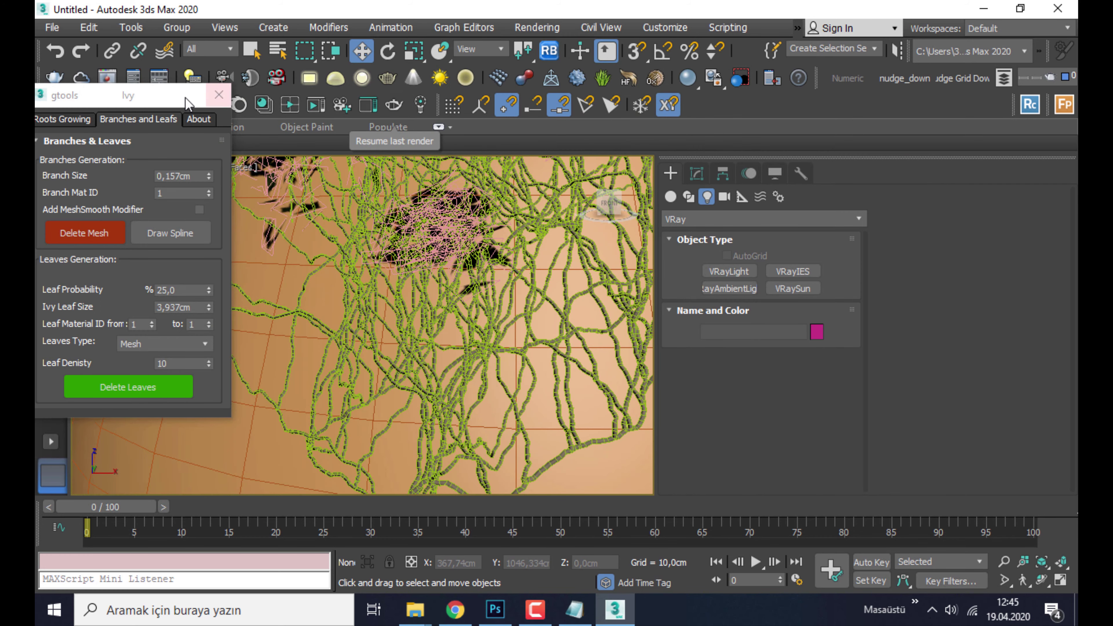
Step: Dock the gtools Ivy panel, frame the teapot, show Roots Growing settings, then switch to Chrome
left_click_drag(89, 96, 721, 100)
key("z")
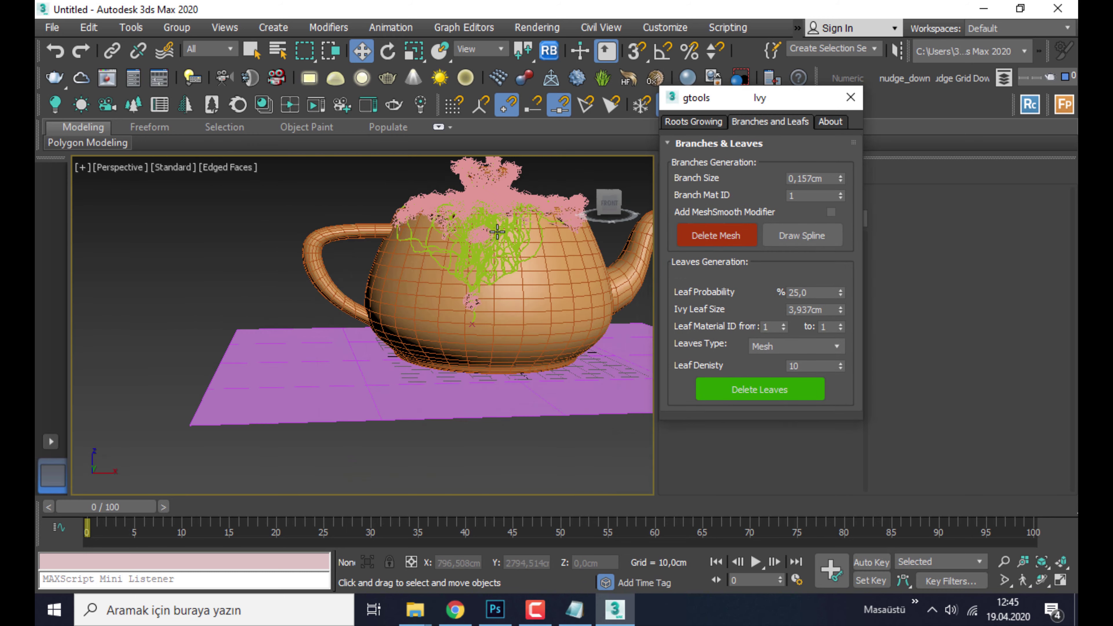
middle_click_drag(491, 228, 451, 249, "alt")
scroll(452, 250, "up", 5)
key("z")
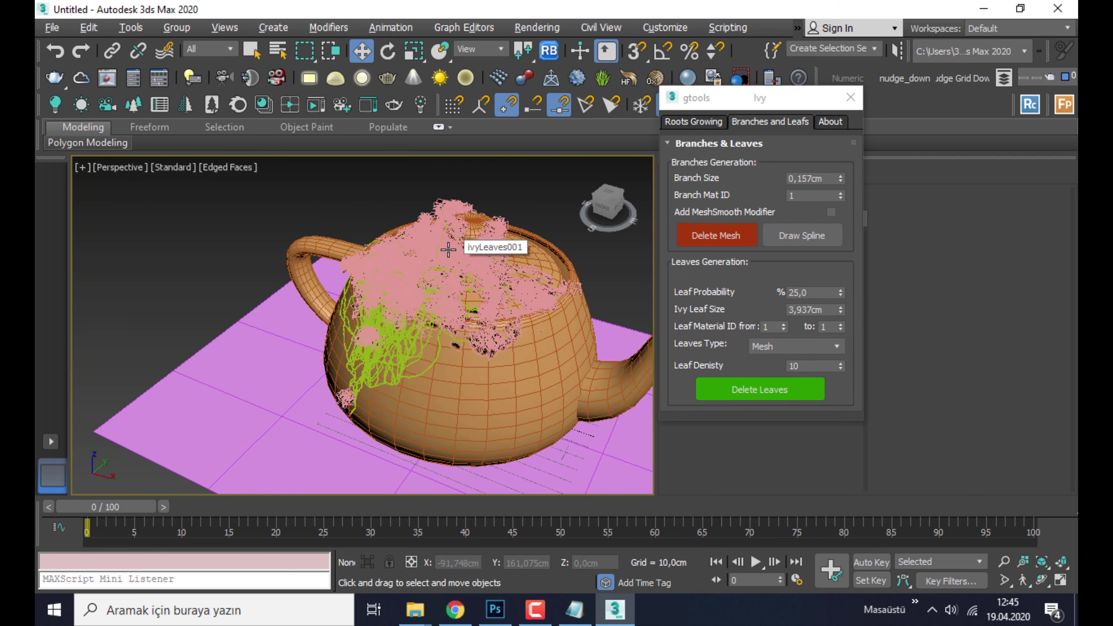
scroll(360, 335, "up", 5)
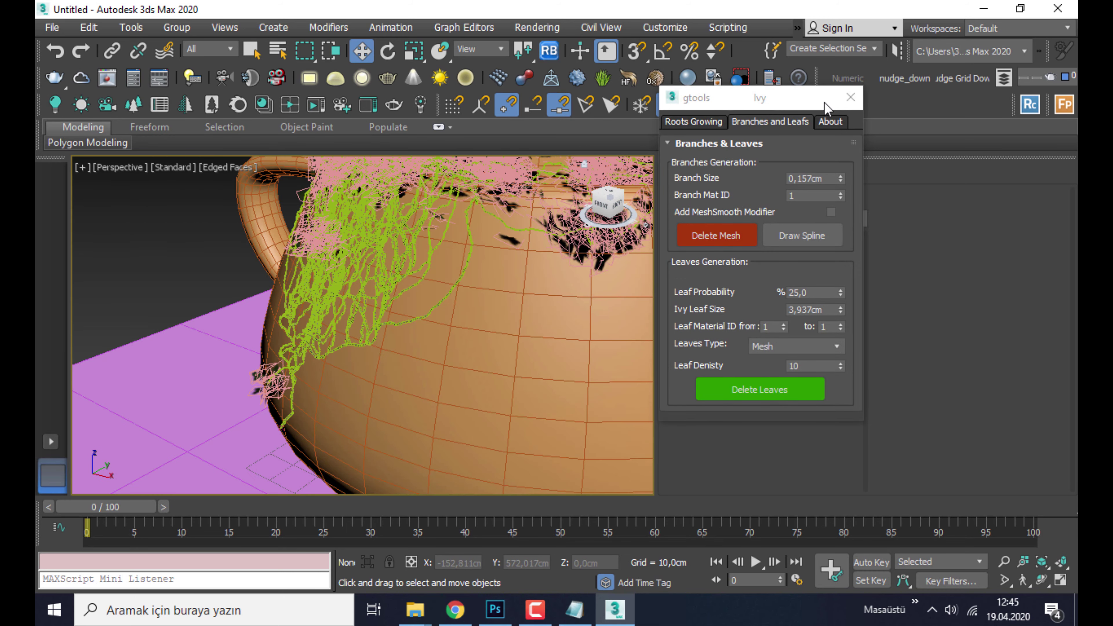
left_click(719, 122)
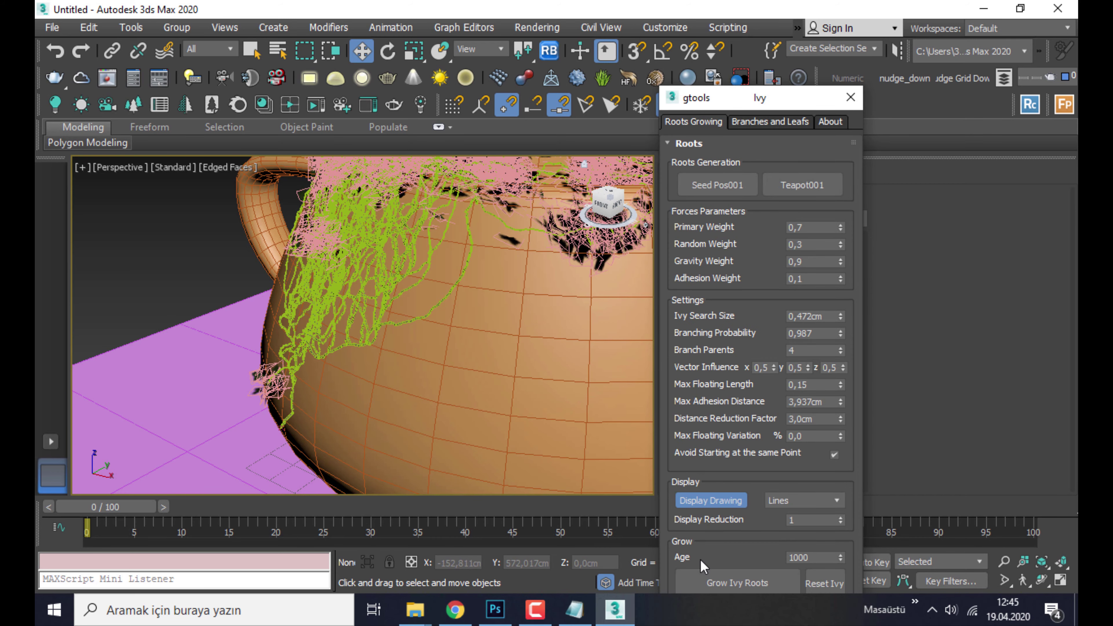
left_click(455, 609)
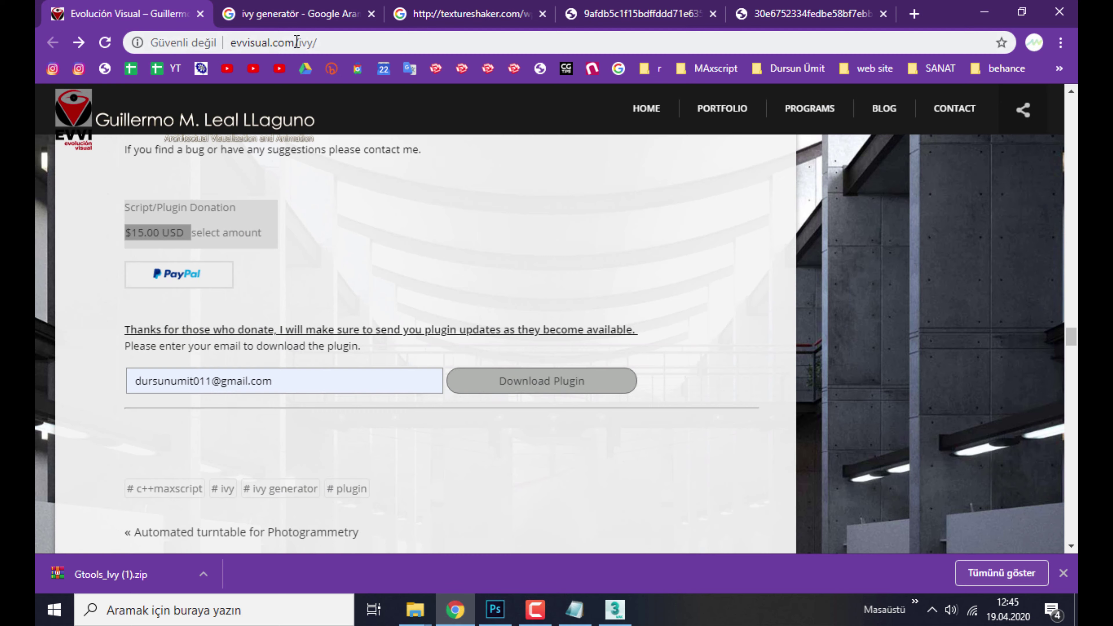
Step: Review the Ivy Search Size parameter examples on the evvisual.com ivy page
scroll(280, 304, "up", 10)
scroll(289, 309, "up", 10)
scroll(304, 318, "up", 10)
scroll(310, 320, "up", 6)
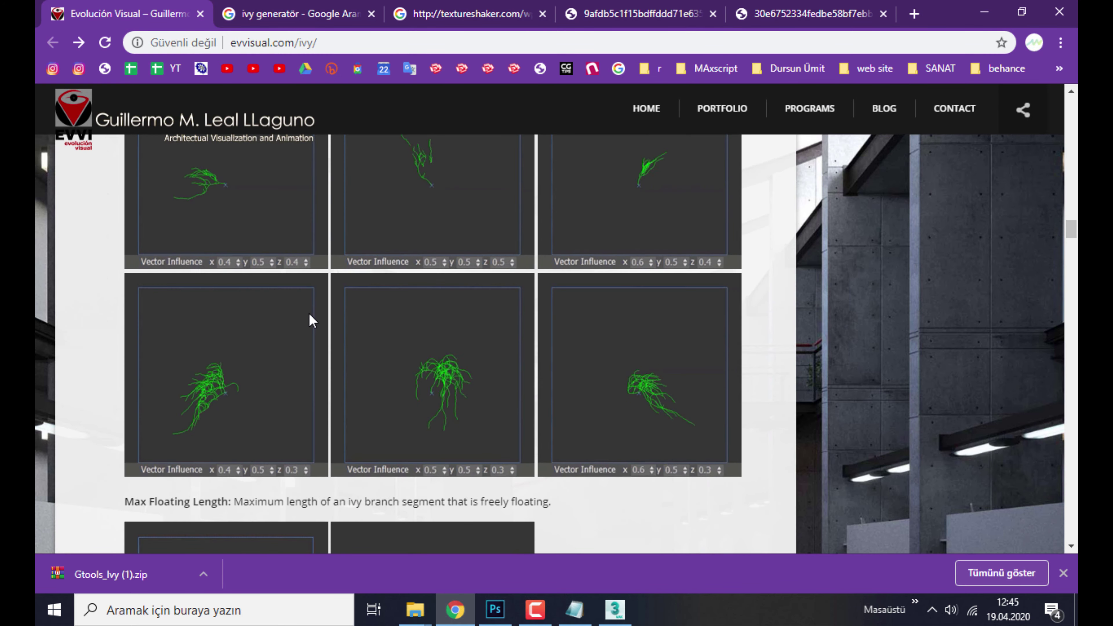
scroll(311, 320, "down", 3)
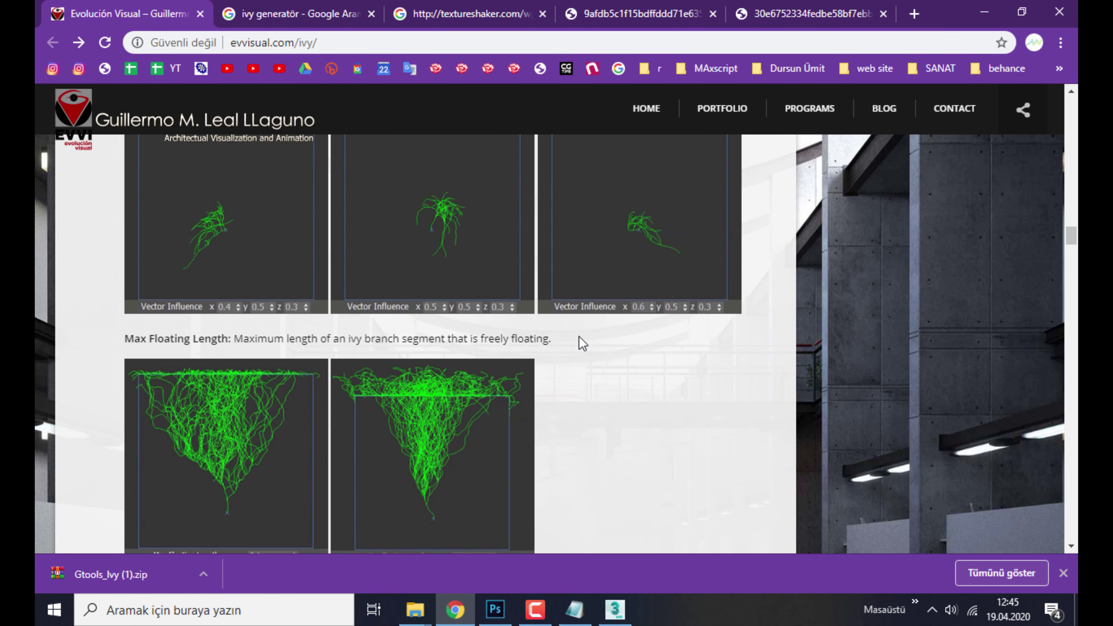
scroll(443, 334, "up", 2)
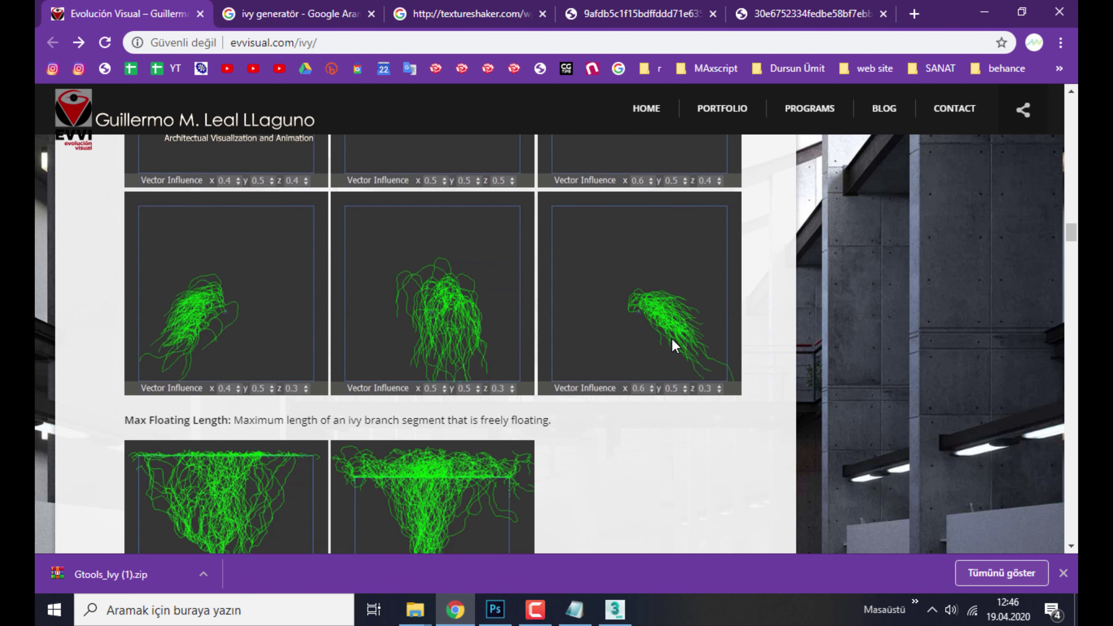
scroll(671, 339, "down", 3)
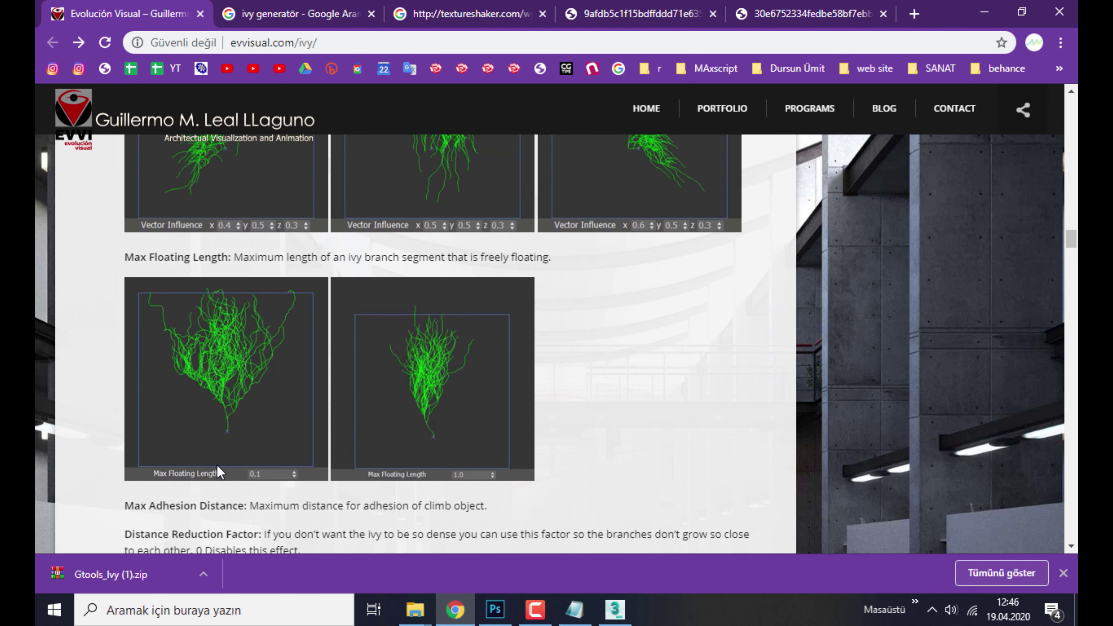
scroll(231, 348, "up", 7)
scroll(248, 377, "up", 3)
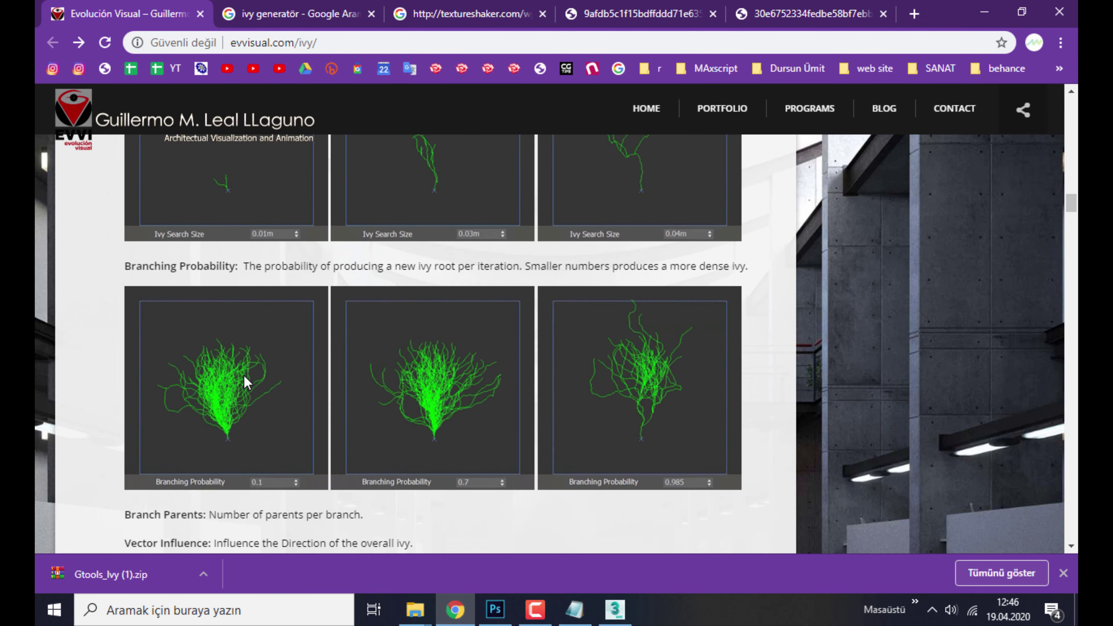
scroll(281, 351, "up", 2)
scroll(318, 321, "up", 2)
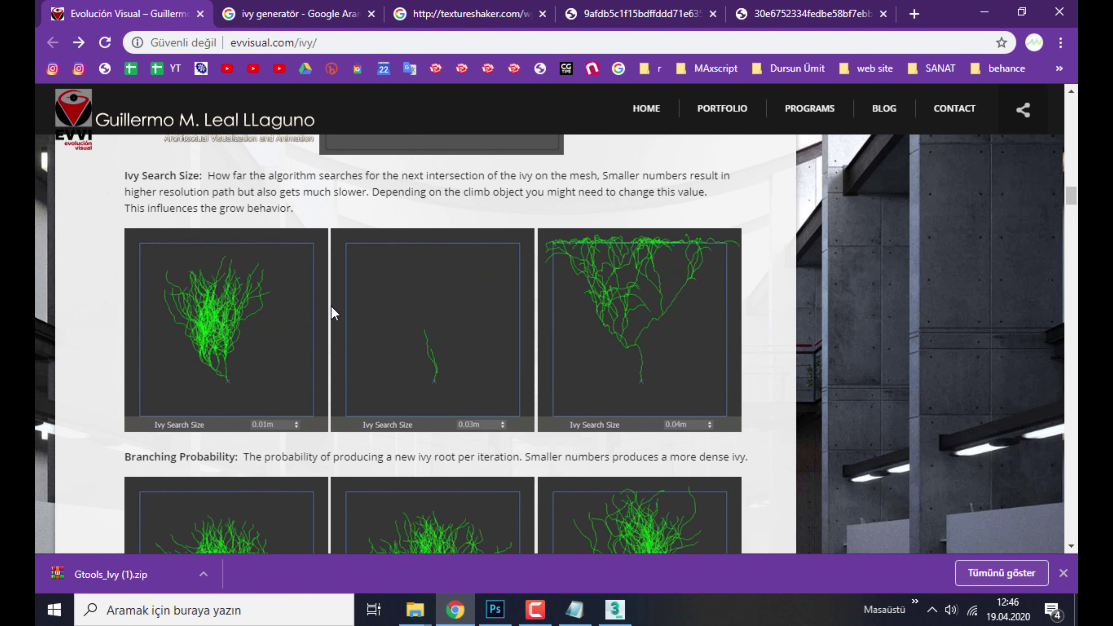
Step: Restore 3ds Max 2020, close the gtools Ivy dialog and exit Max without saving
key("super+d")
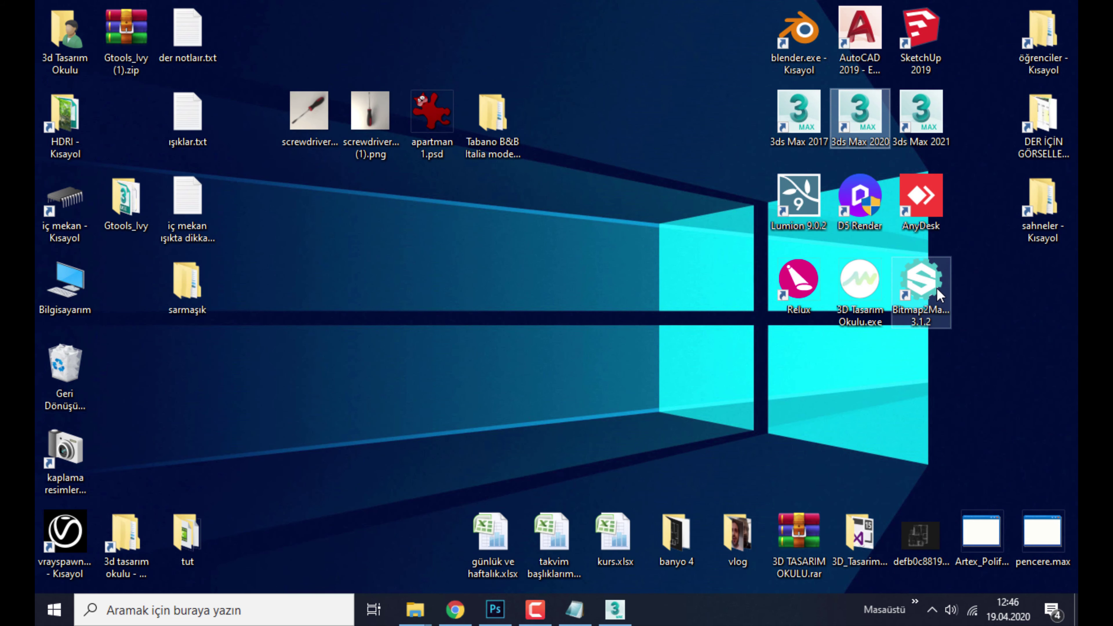
left_click(615, 610)
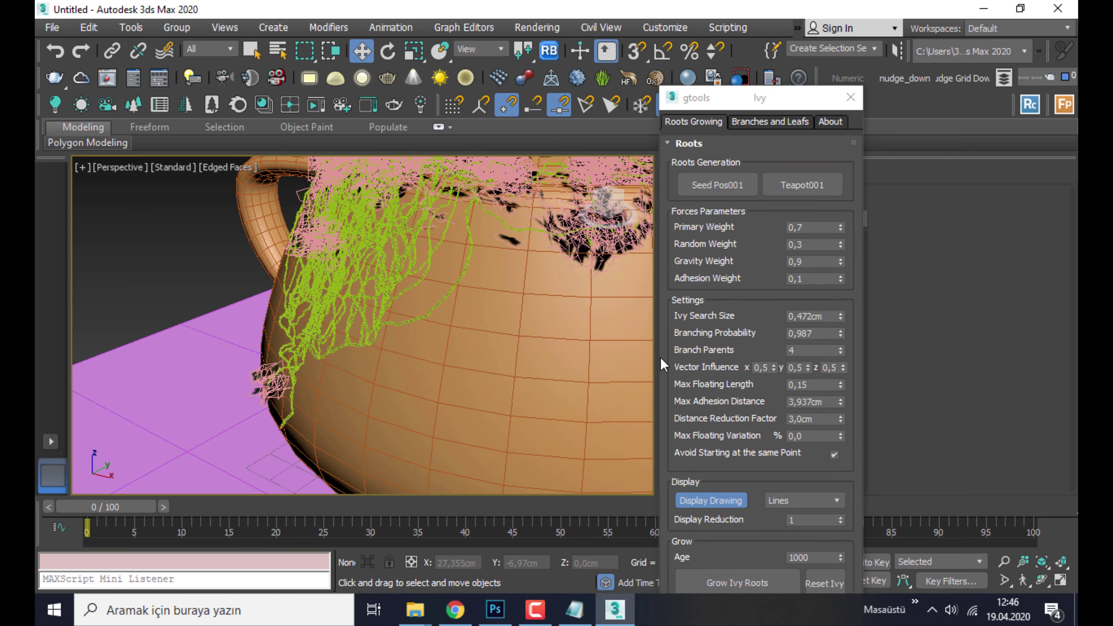
left_click(851, 97)
left_click(1058, 8)
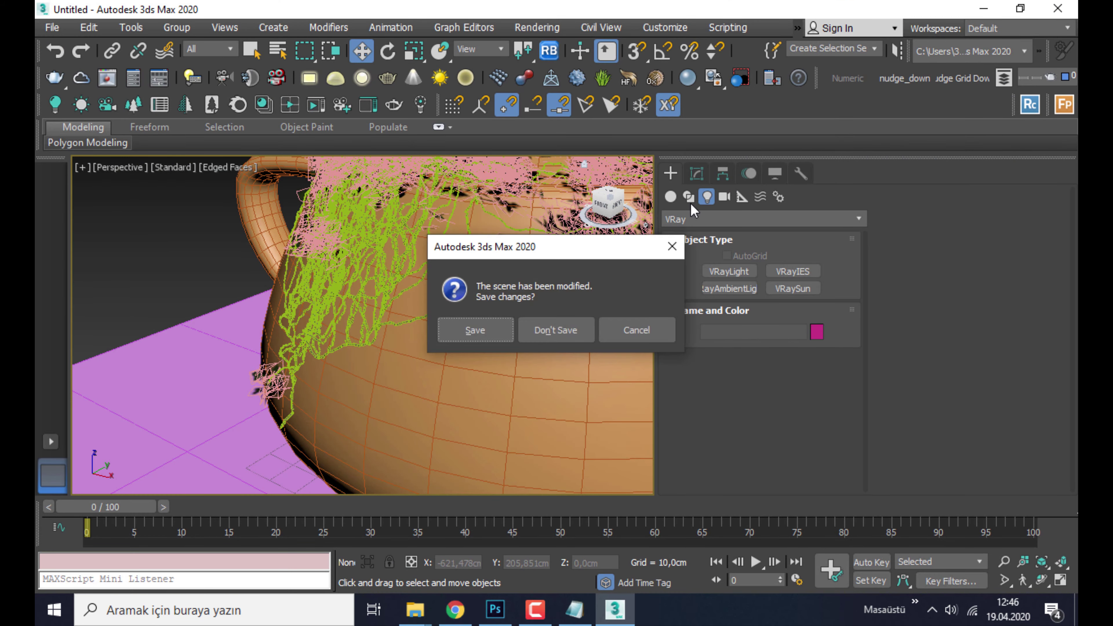
left_click(544, 332)
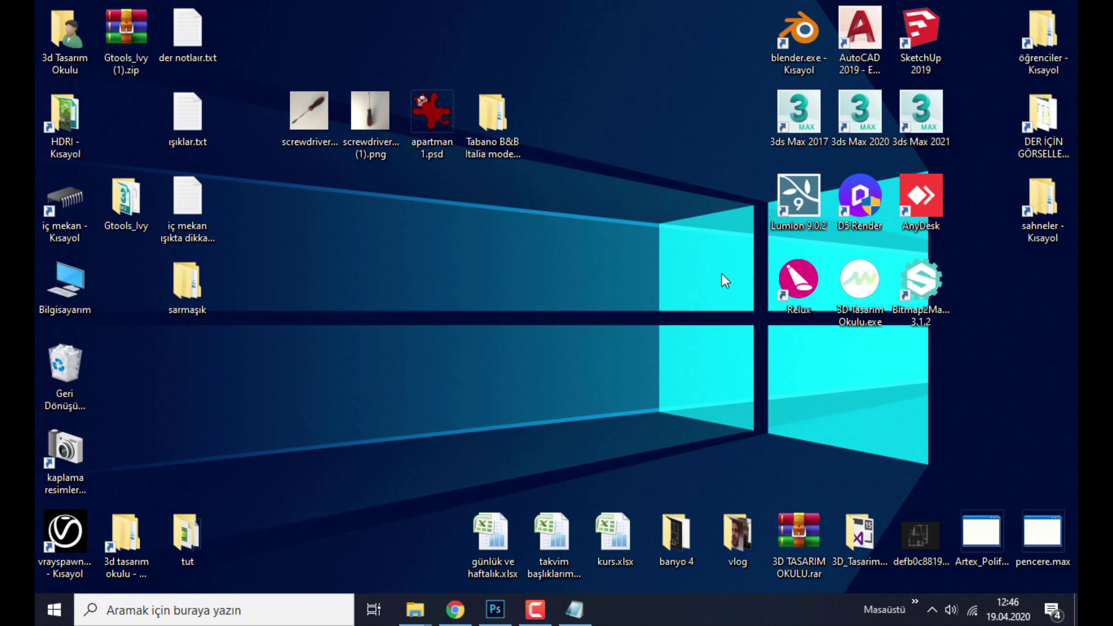
mouse_move(571, 530)
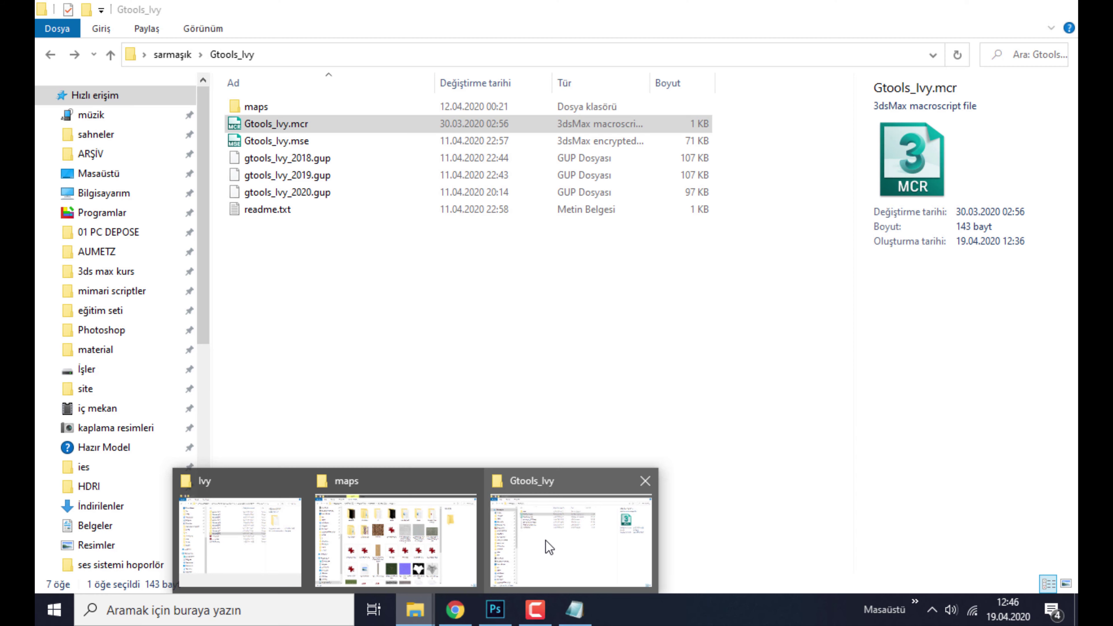
Step: Read the readme install notes and copy gtools_Ivy_2020.gup from the Gtools_Ivy folder
left_click(549, 546)
double_click(274, 210)
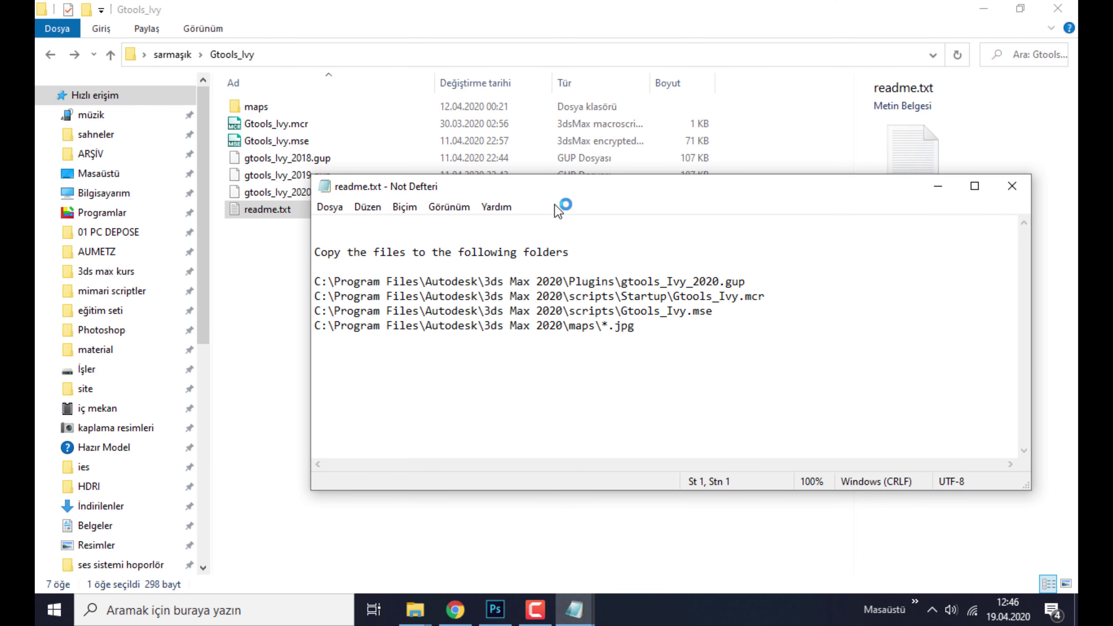
left_click_drag(501, 191, 440, 352)
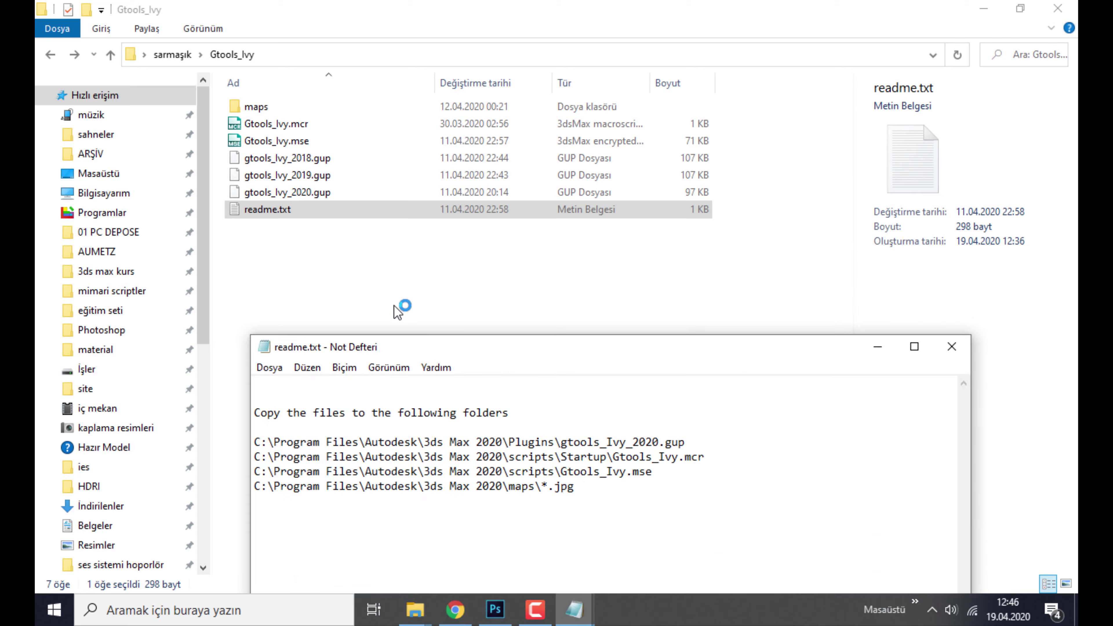
left_click(303, 196)
right_click(288, 193)
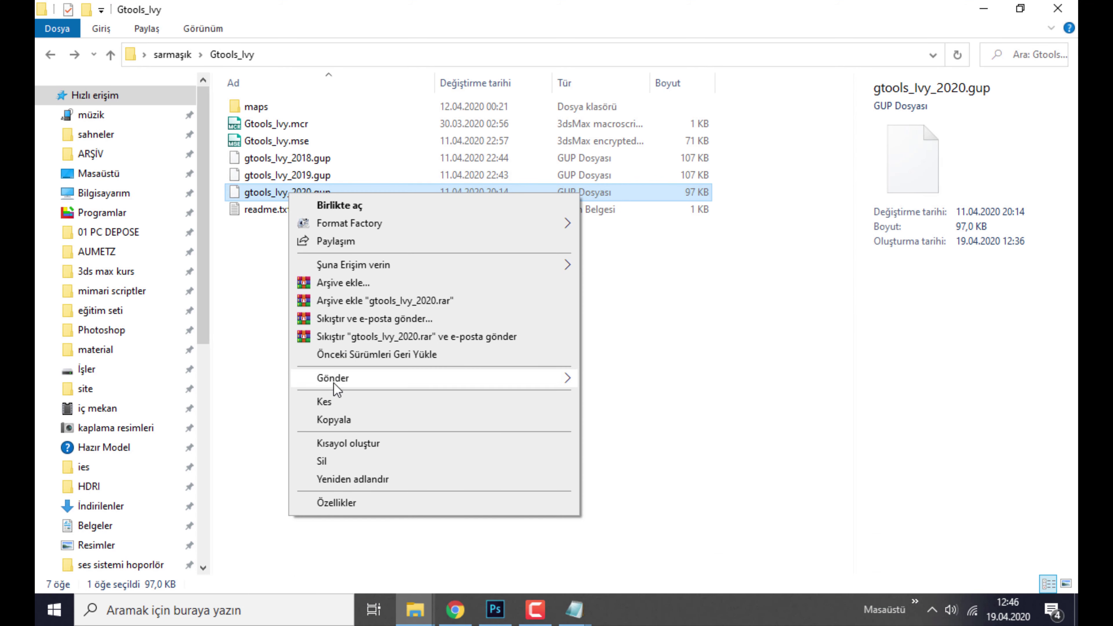
left_click(335, 419)
Step: Open the 3ds Max 2021 install folder from its desktop shortcut
key("super+d")
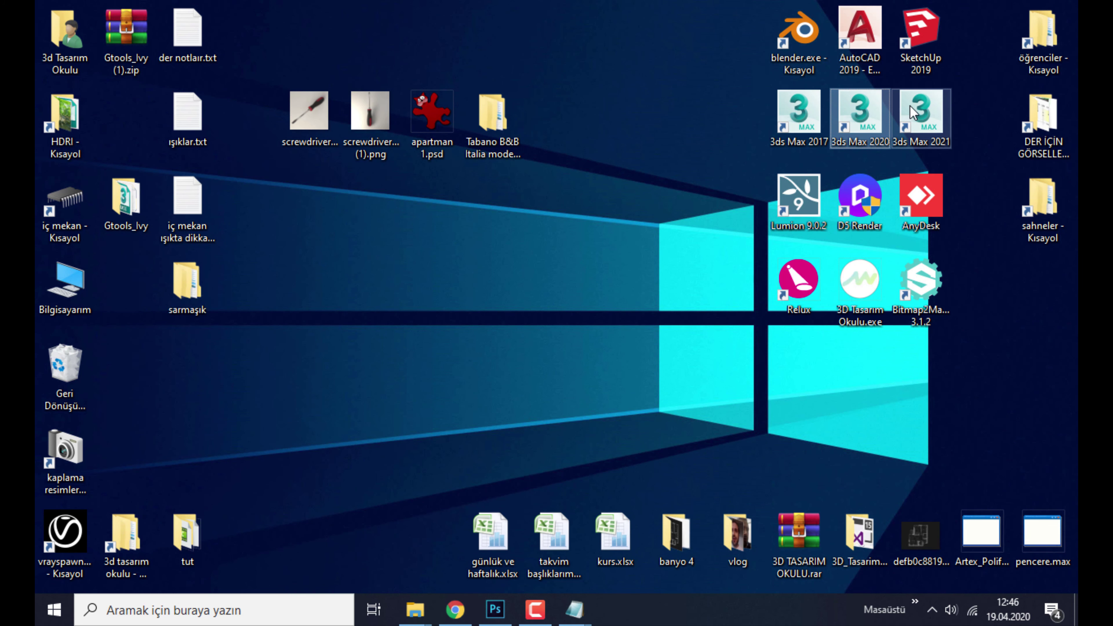
right_click(921, 105)
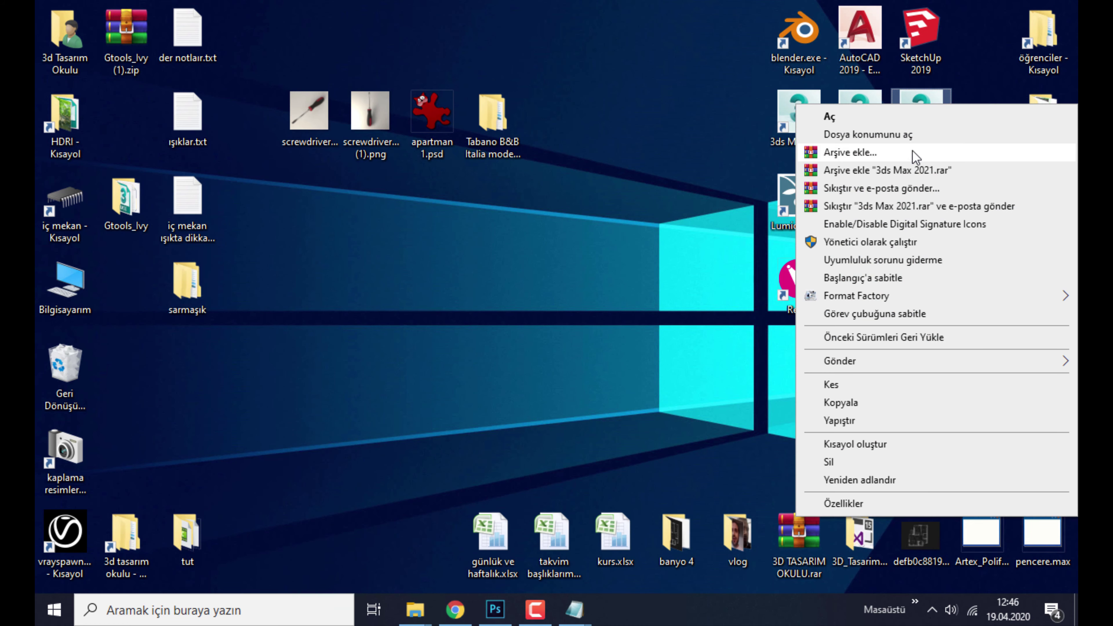
left_click(896, 136)
scroll(349, 130, "up", 5)
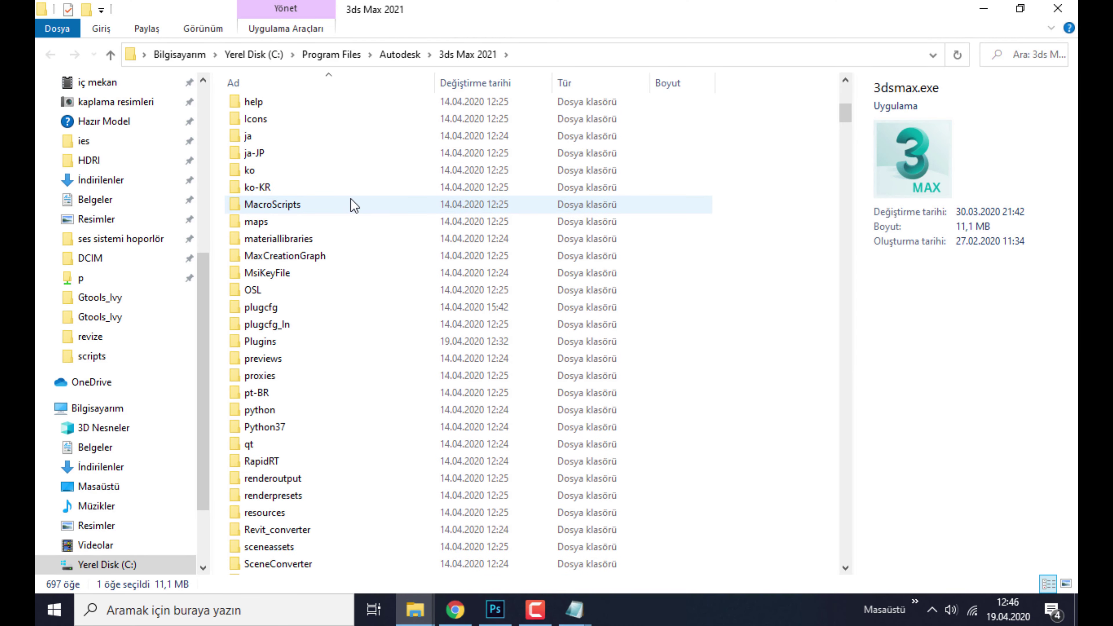
scroll(350, 199, "up", 8)
left_click(288, 147)
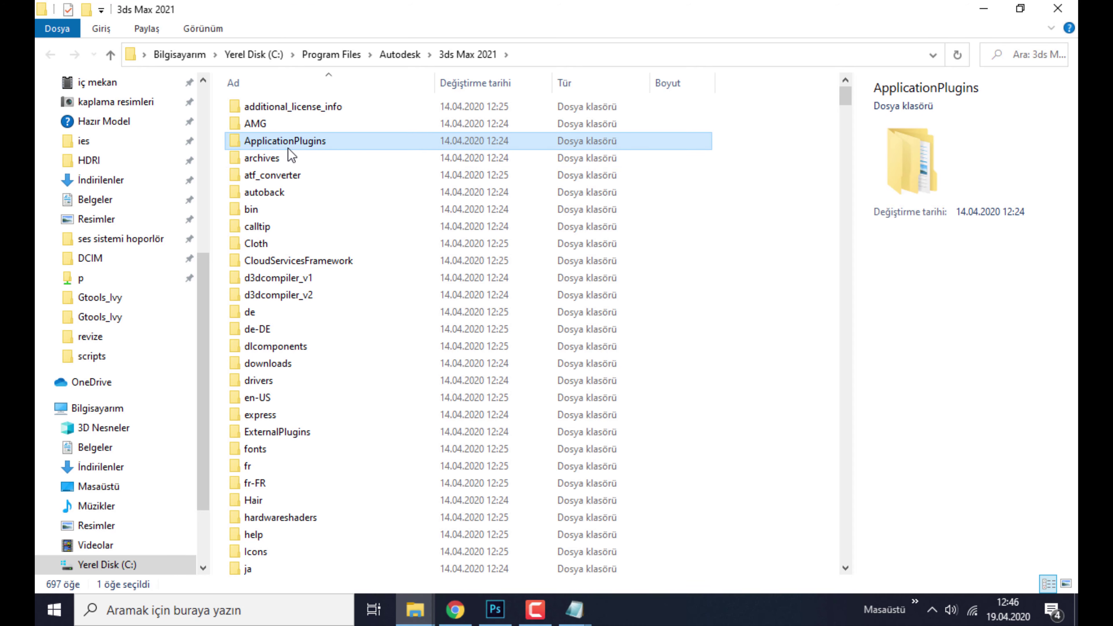
key("p")
key("Return")
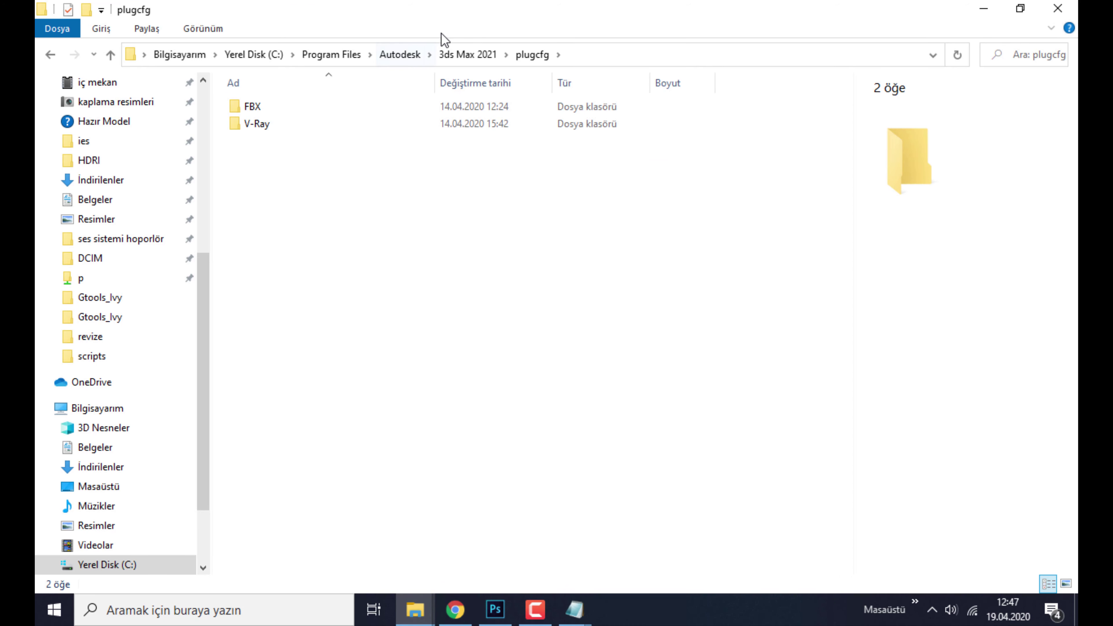
Step: Paste gtools_Ivy_2020.gup into the 3ds Max 2021 Plugins folder with administrator permission
left_click(464, 56)
key("Down")
key("Down")
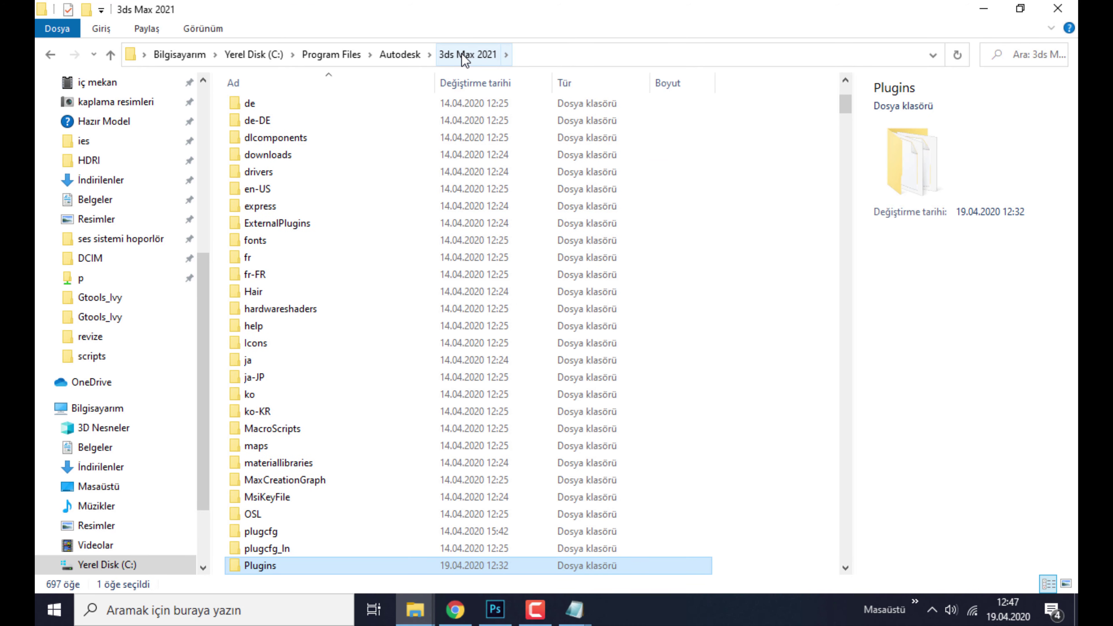
key("Return")
right_click(437, 304)
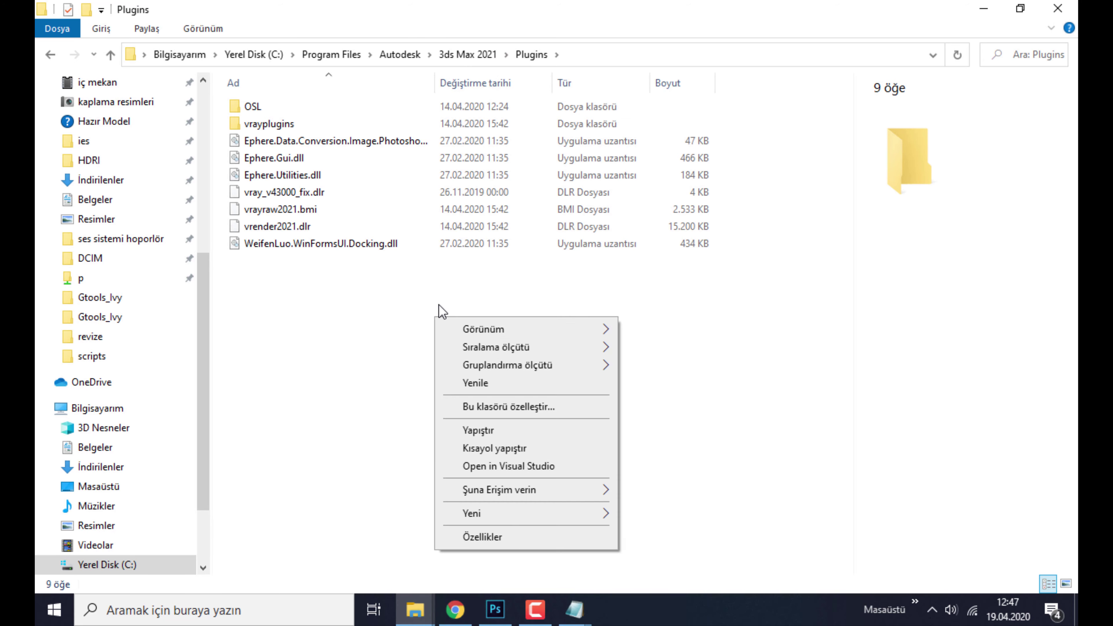
left_click(464, 431)
left_click(502, 211)
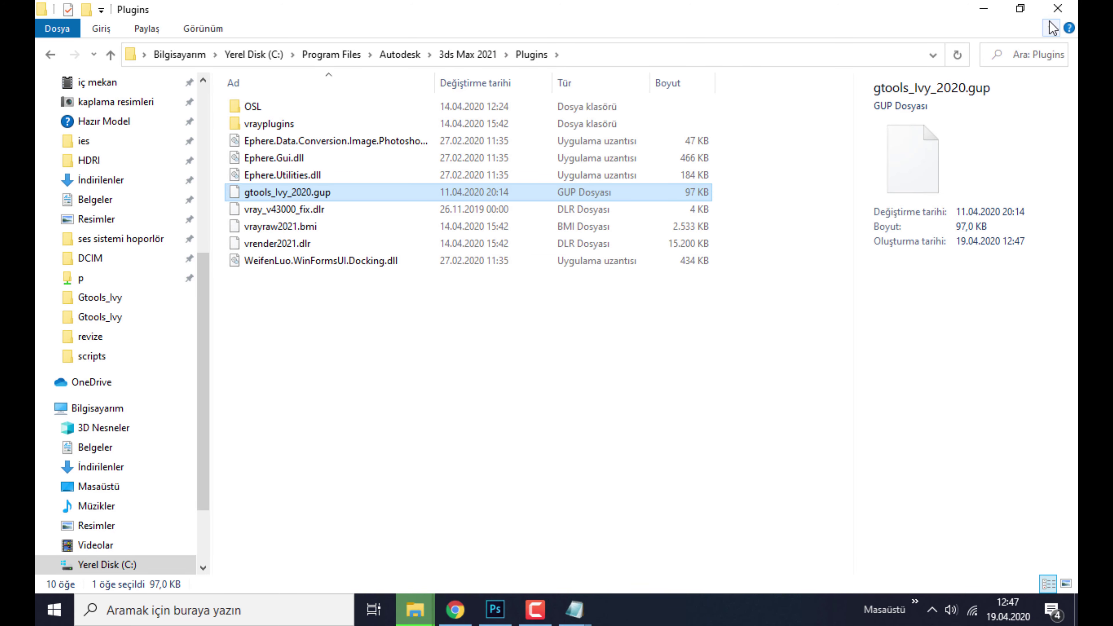
key("super+d")
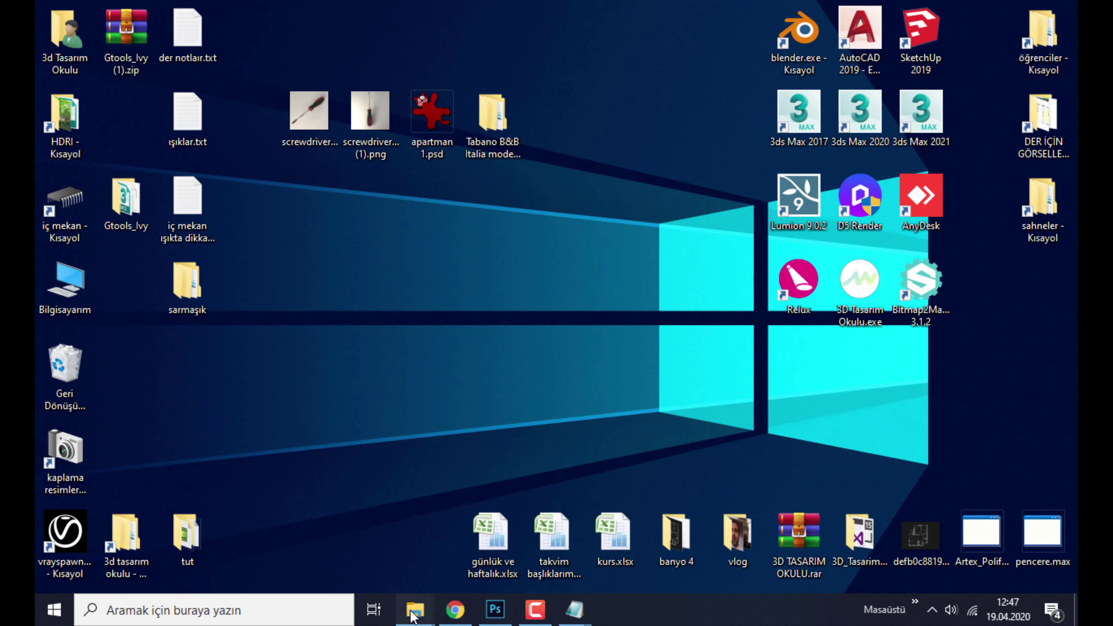
Step: Review the Gtools Ivy readme and copy Gtools_Ivy.mcr from the Gtools_Ivy folder
left_click(510, 563)
mouse_move(574, 609)
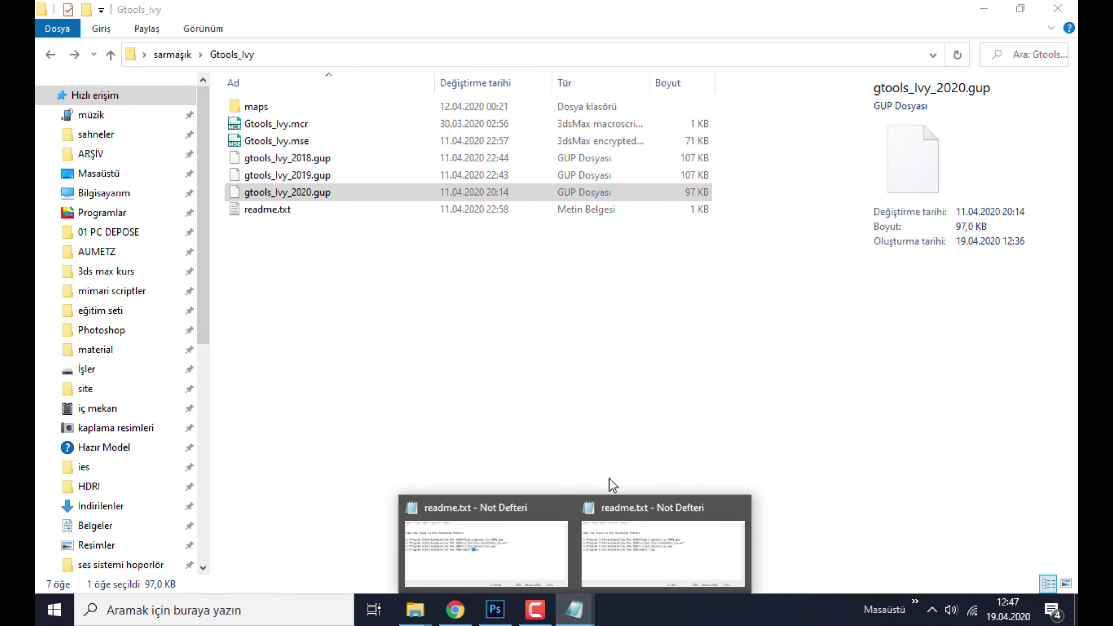
left_click(616, 484)
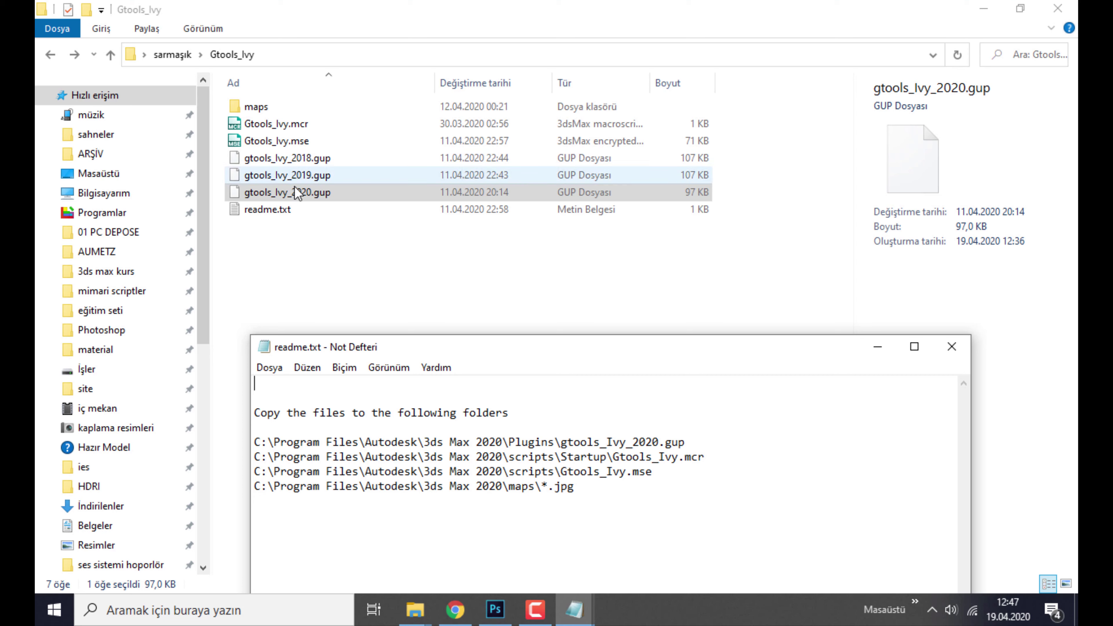
right_click(289, 129)
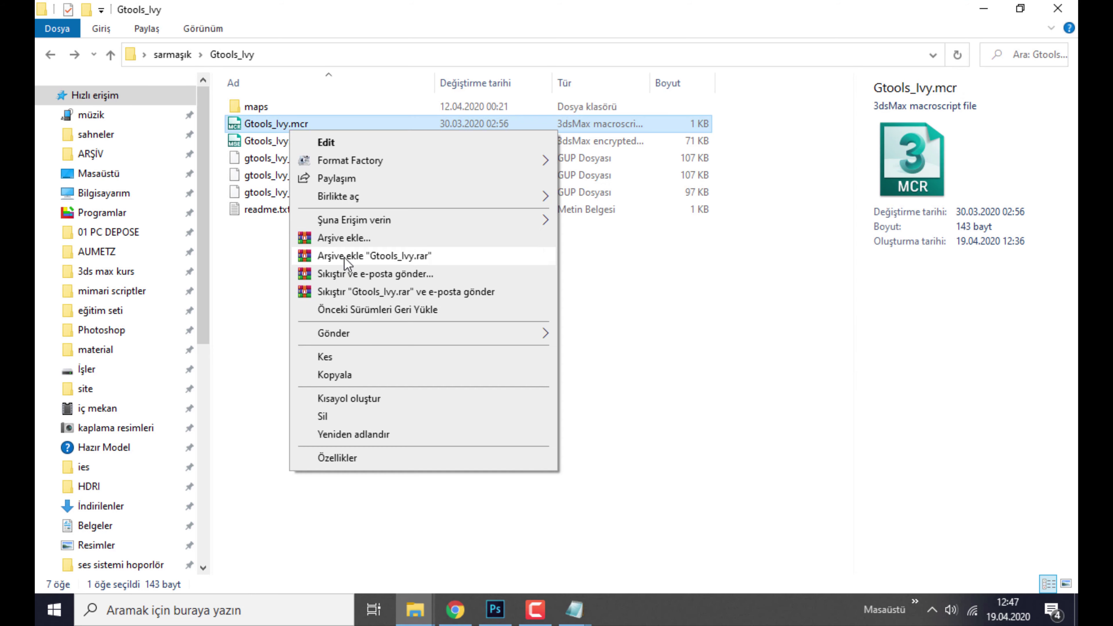
left_click(346, 376)
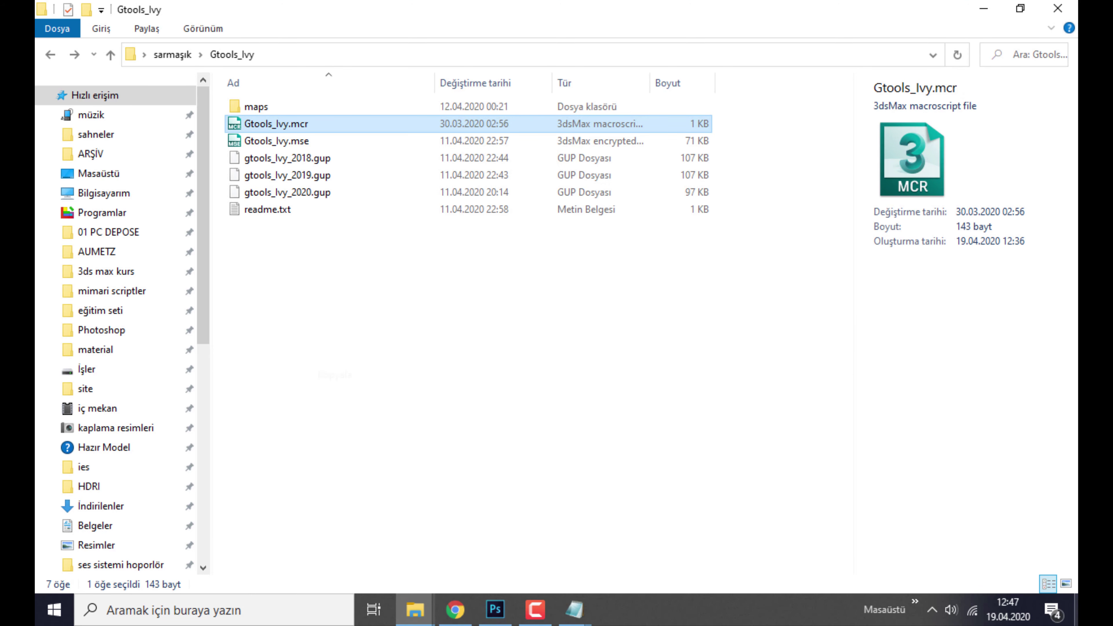
left_click(1076, 610)
Step: Paste Gtools_Ivy.mcr into the 3ds Max 2021 scripts\Startup folder with administrator permission
right_click(934, 121)
left_click(938, 142)
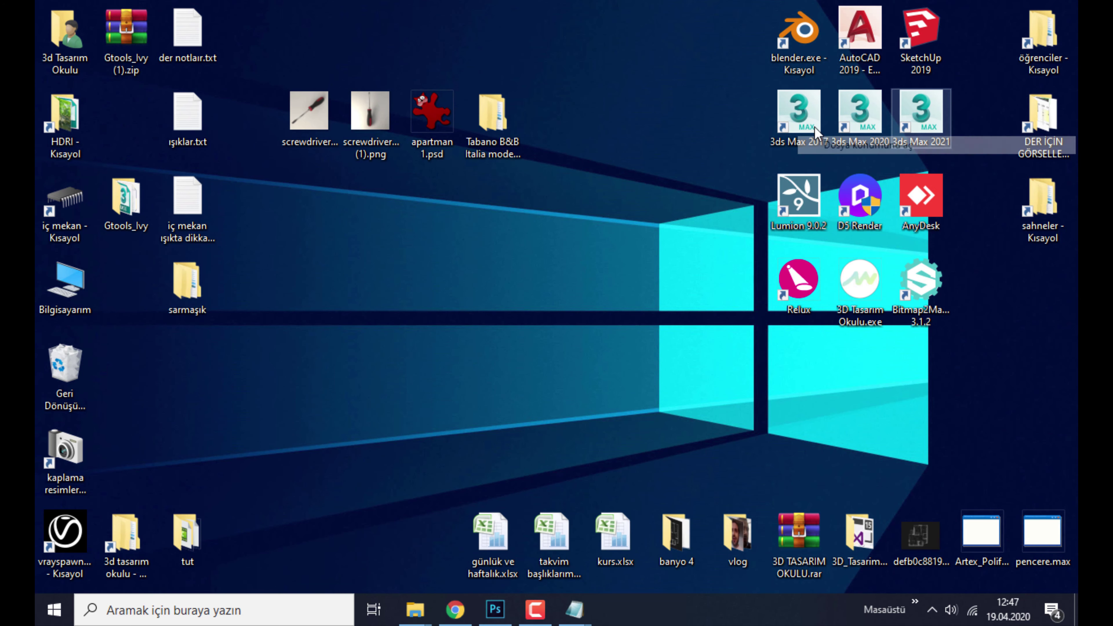
scroll(281, 166, "up", 2)
left_click(282, 153)
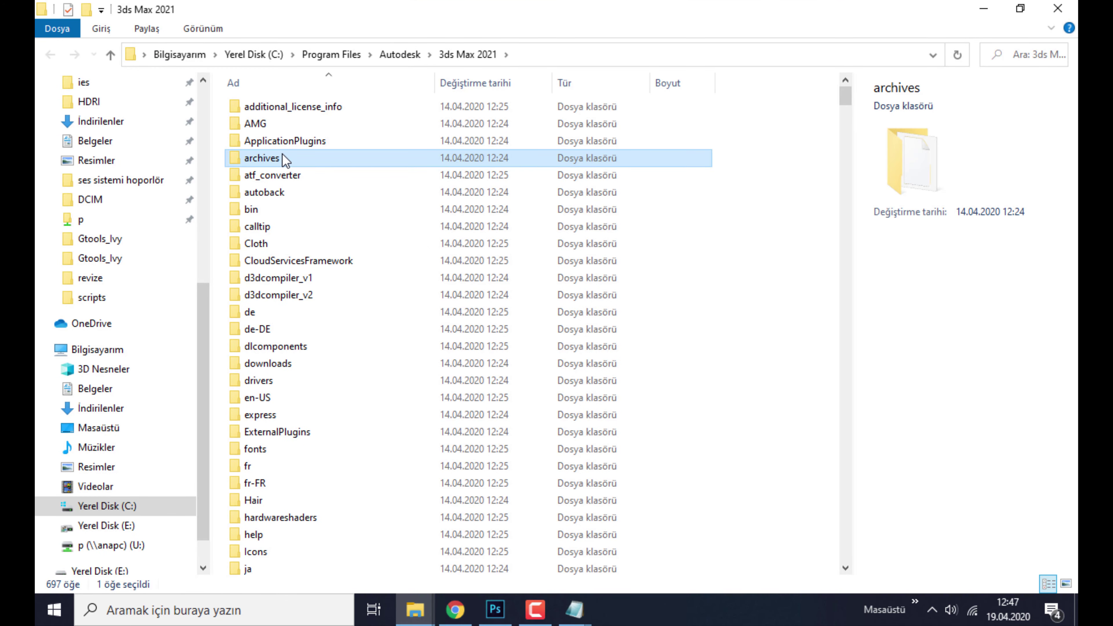
type("scr")
double_click(282, 153)
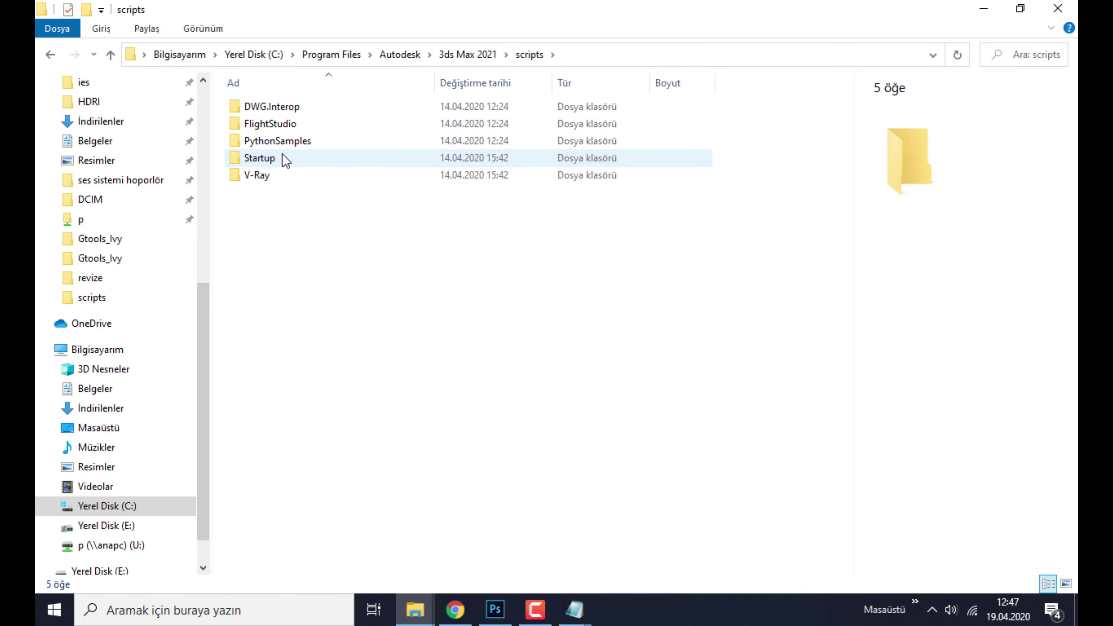
double_click(282, 153)
right_click(620, 400)
left_click(659, 277)
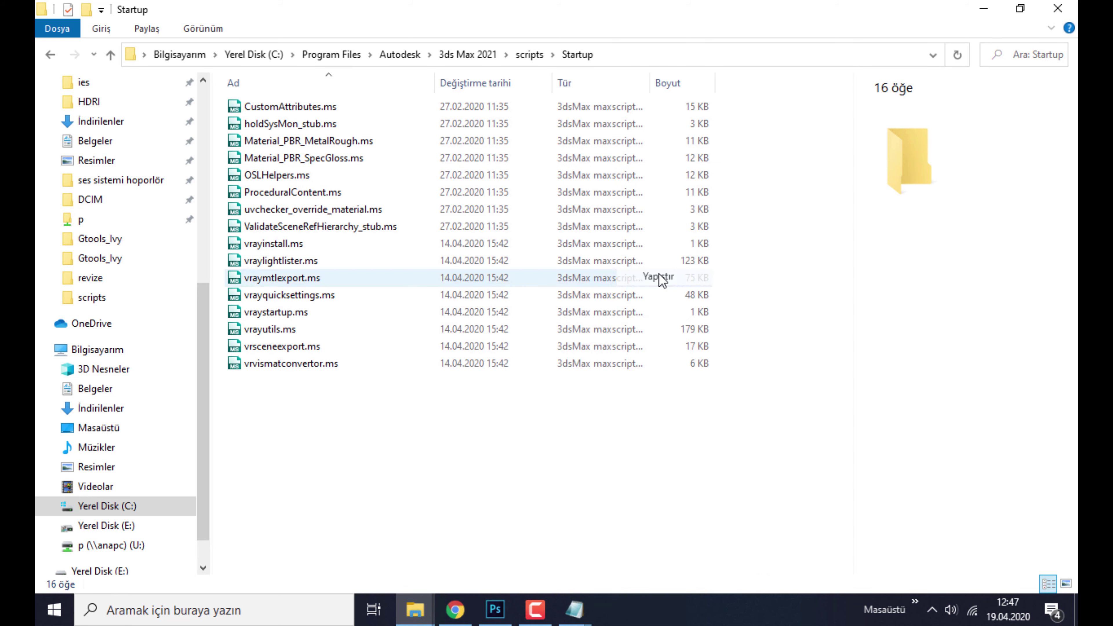
left_click(515, 196)
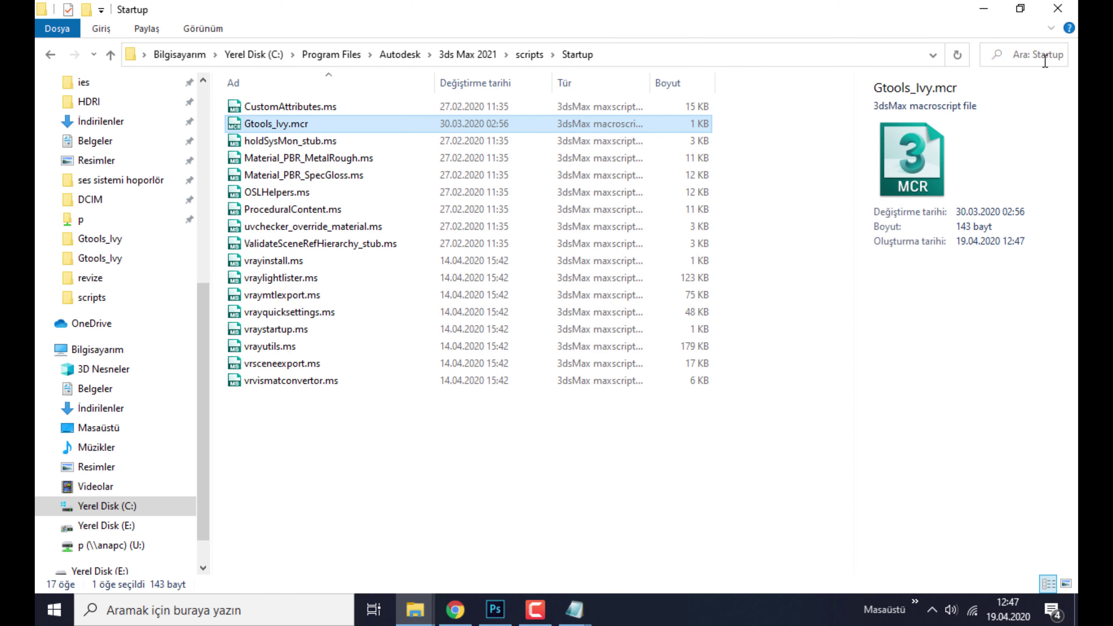
left_click(984, 8)
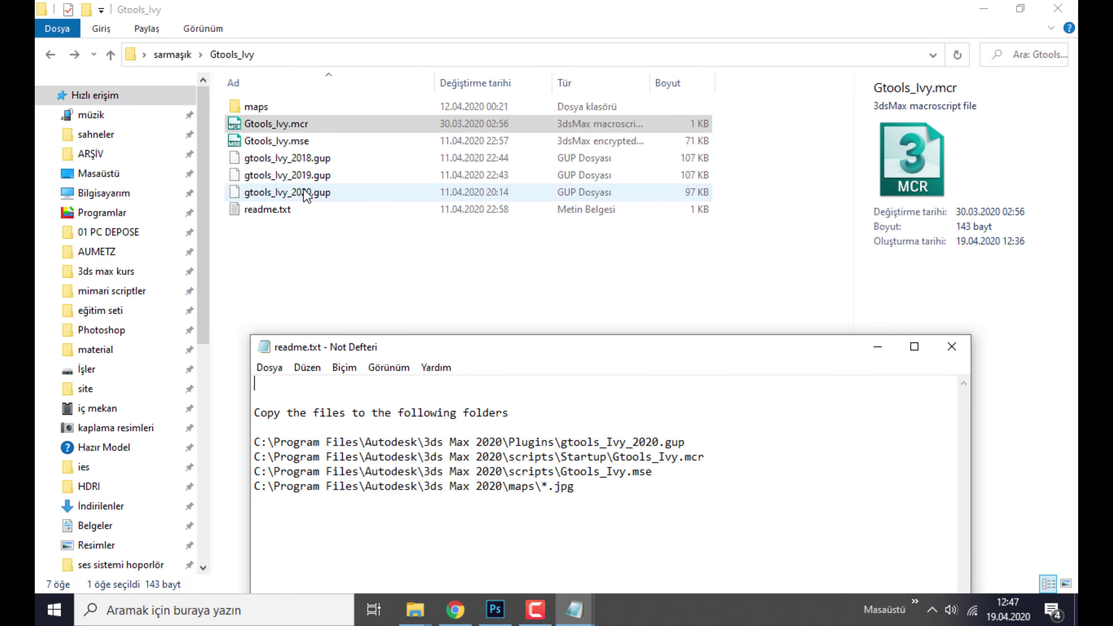
Step: Copy Gtools_Ivy.mse and navigate to the 3ds Max 2021 scripts folder
right_click(292, 147)
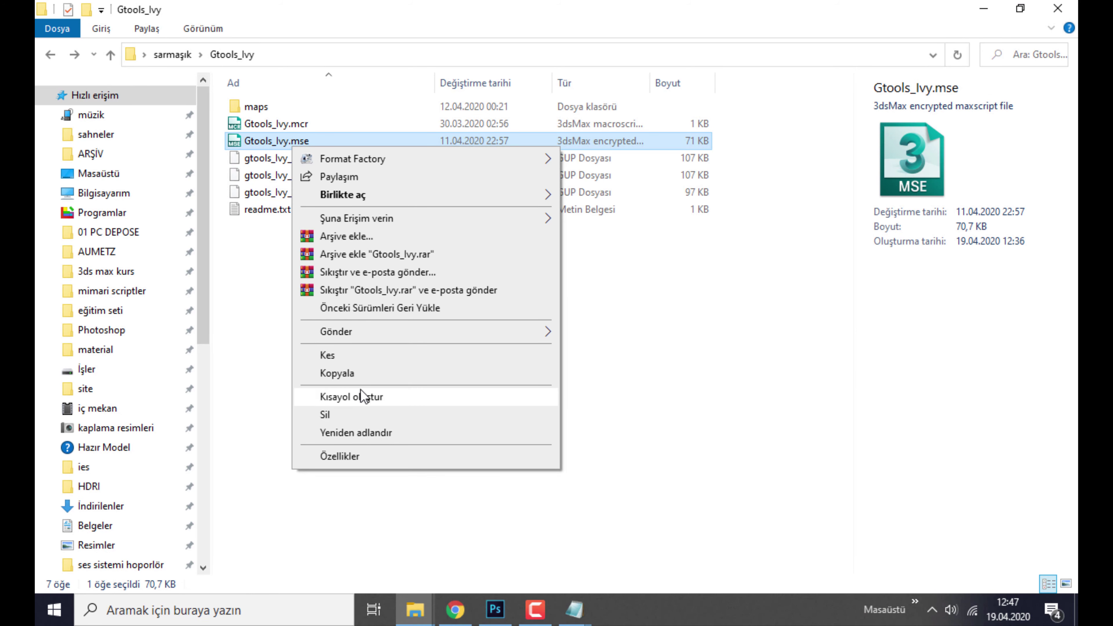
left_click(370, 396)
left_click(984, 9)
right_click(916, 131)
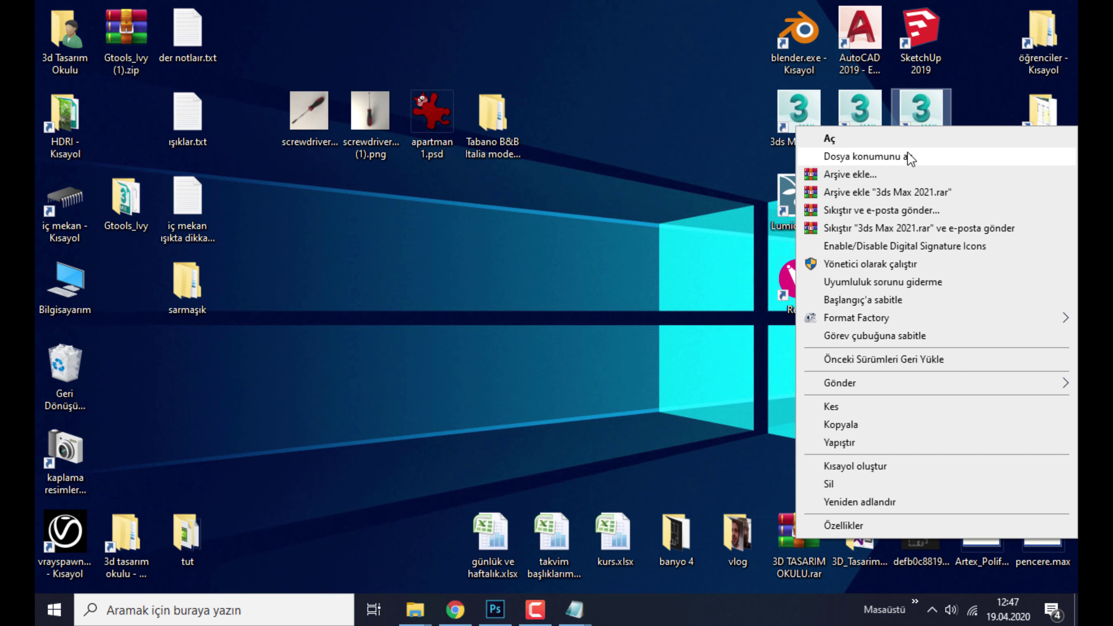
left_click(912, 157)
left_click(365, 167)
scroll(366, 169, "up", 5)
scroll(366, 168, "up", 10)
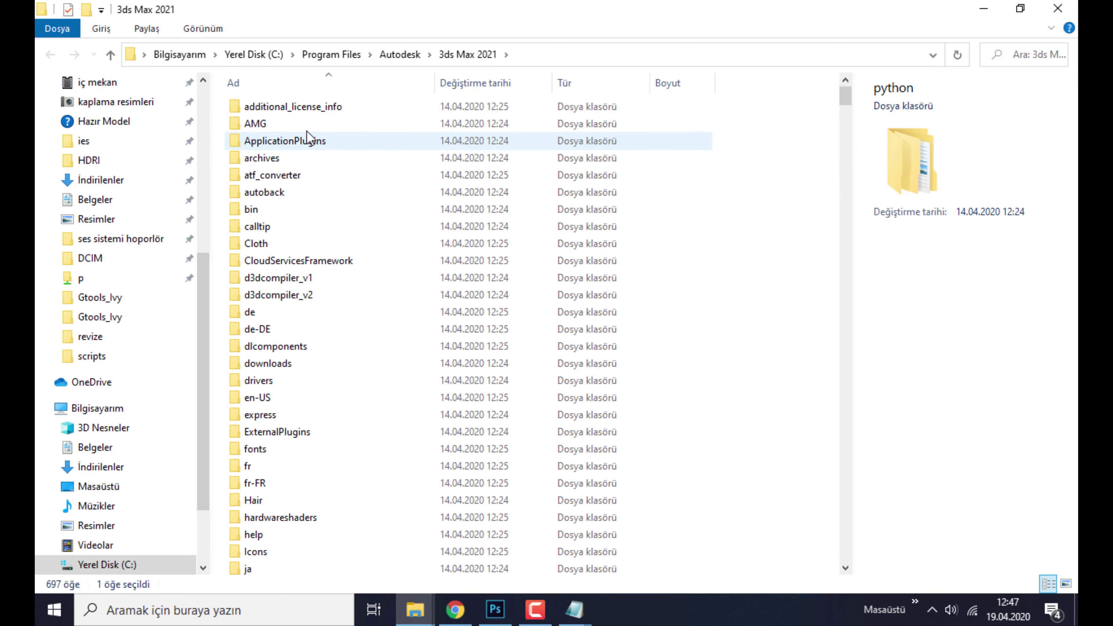
left_click(299, 127)
type("scr")
key("Return")
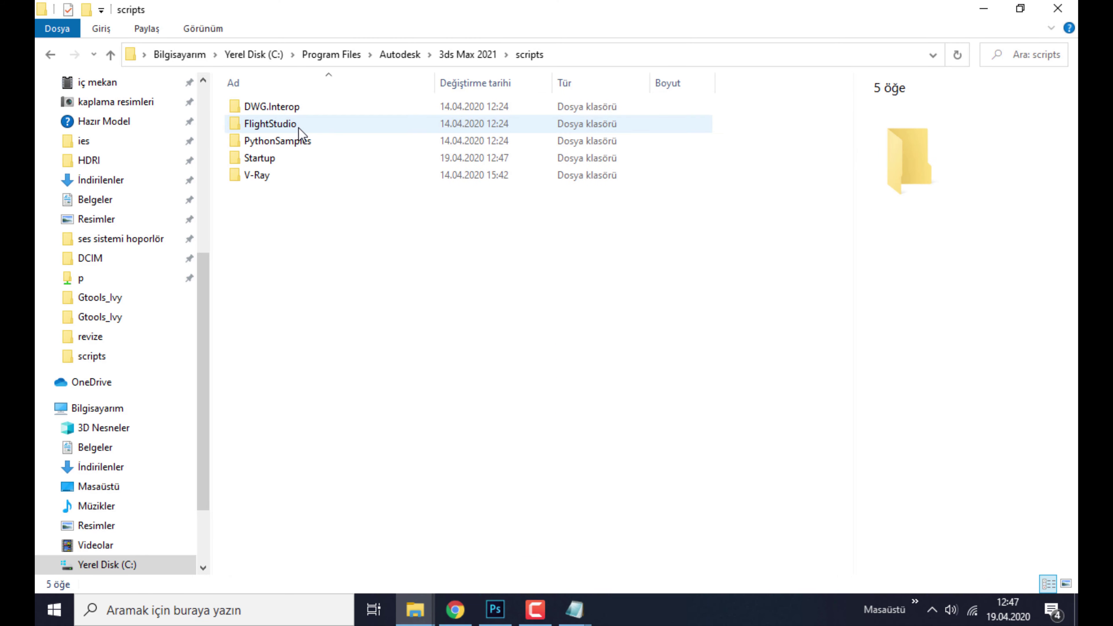
Step: Paste Gtools_Ivy.mse into the scripts folder, granting administrator permission
right_click(435, 242)
left_click(478, 350)
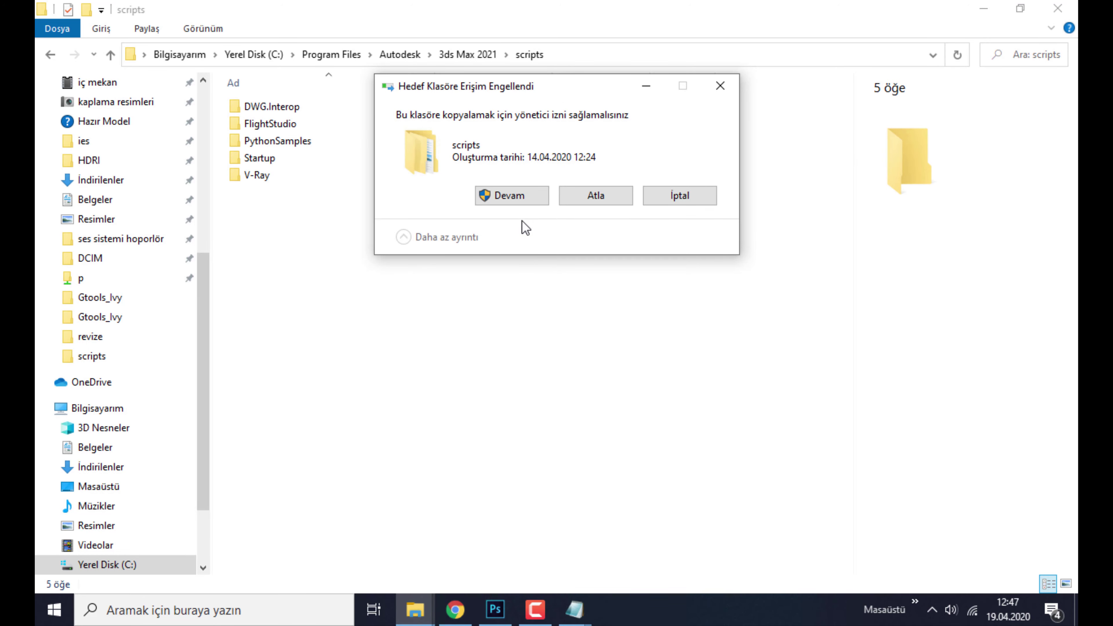
left_click(511, 195)
left_click(50, 55)
left_click_drag(719, 8, 718, 94)
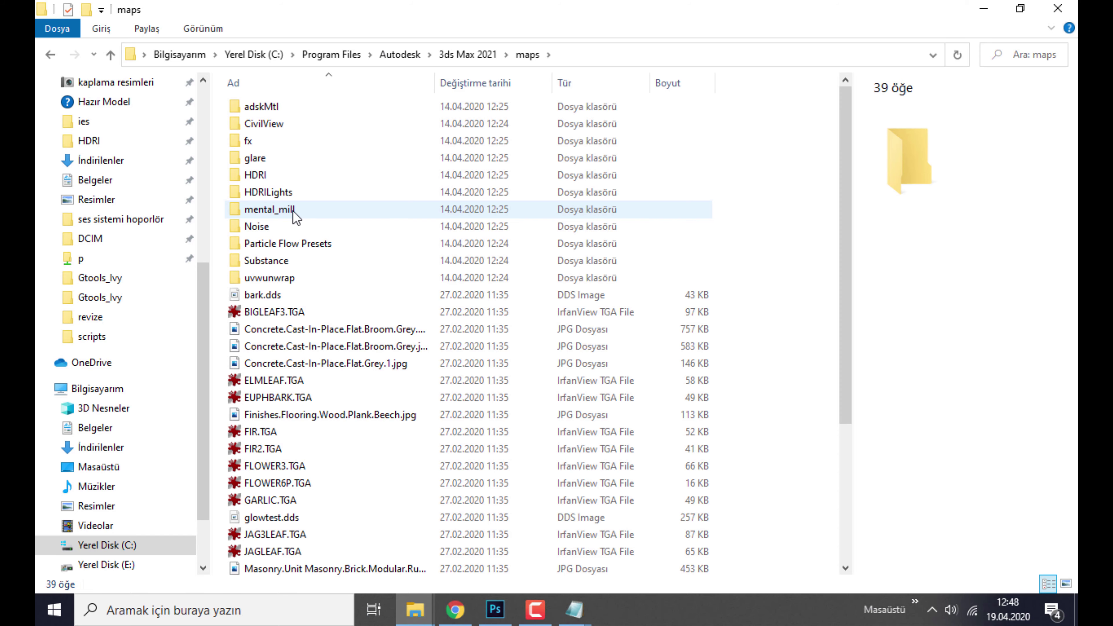
Step: Copy the Gtools_Ivy maps folder containing the six ivy texture images
key("alt+Tab")
double_click(264, 105)
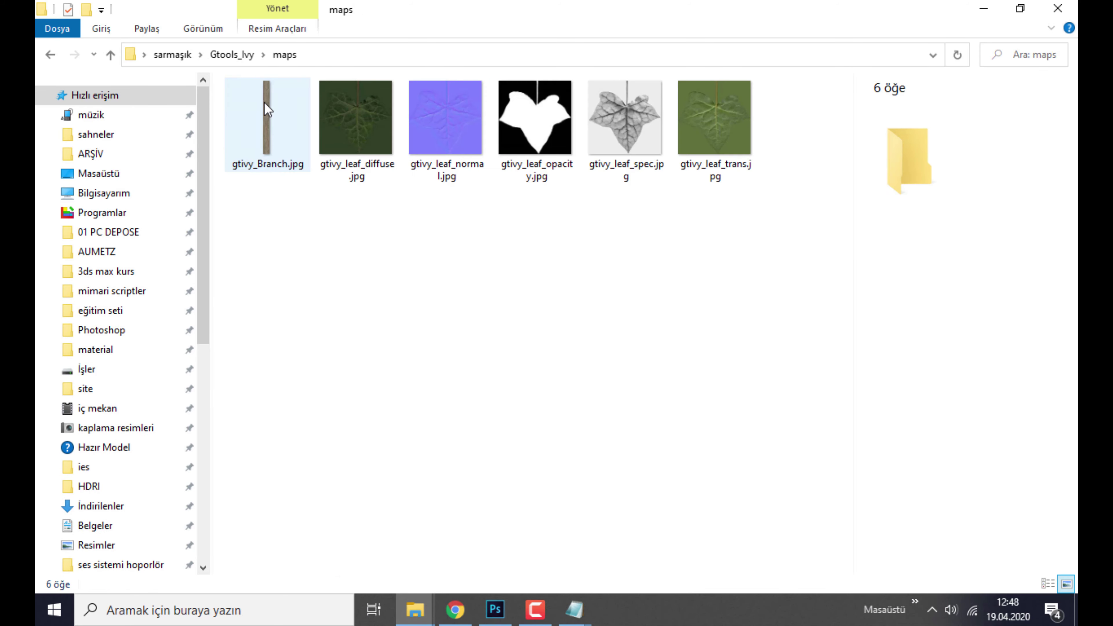
left_click_drag(754, 202, 215, 75)
right_click(337, 100)
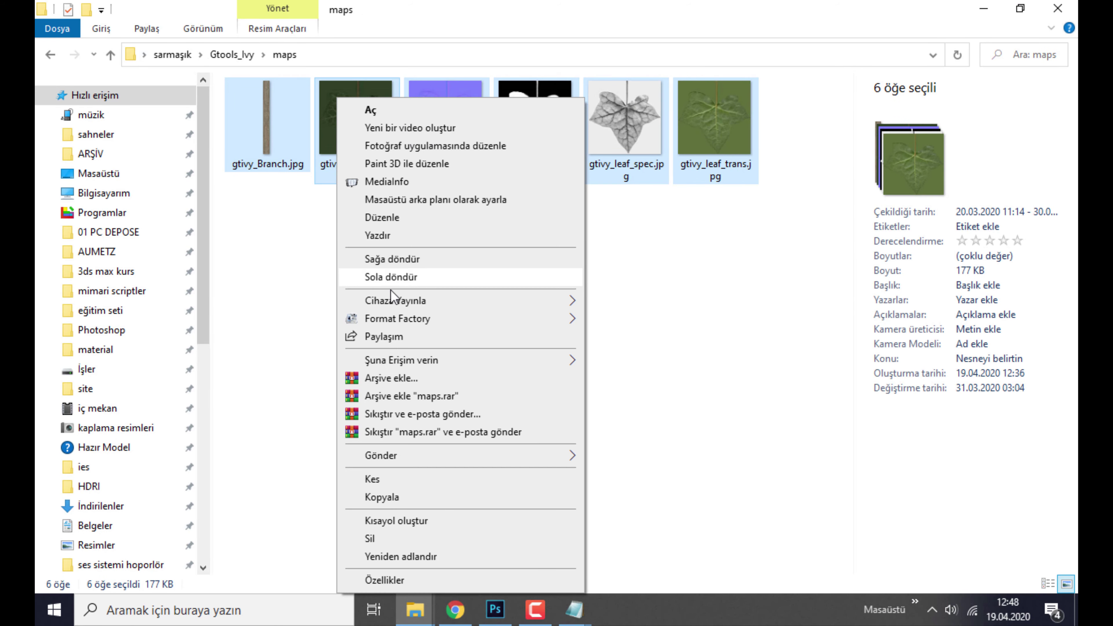
left_click(396, 499)
left_click(50, 55)
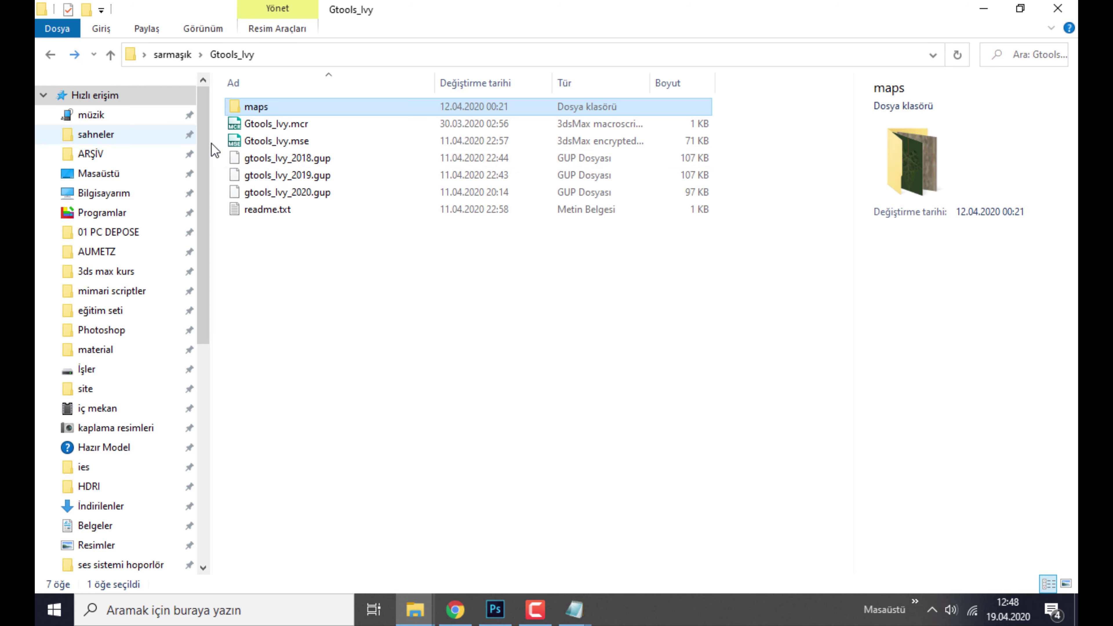
right_click(262, 109)
left_click(320, 479)
Step: Paste the ivy maps folder into the 3ds Max 2021 maps folder with administrator permission
key("alt+Tab")
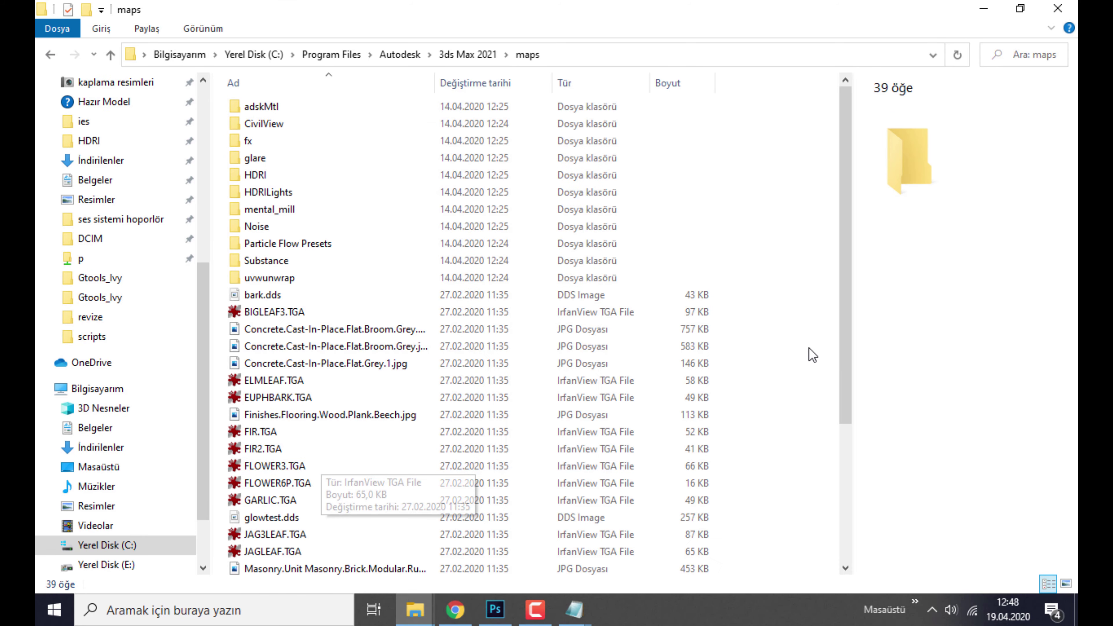
right_click(814, 320)
left_click(827, 430)
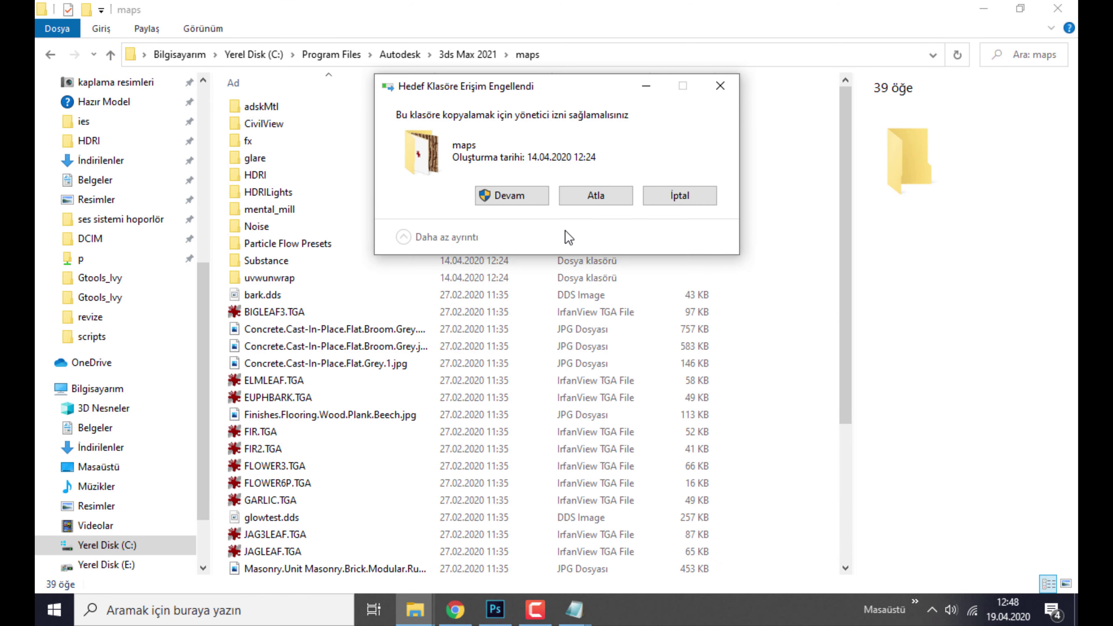
left_click(513, 194)
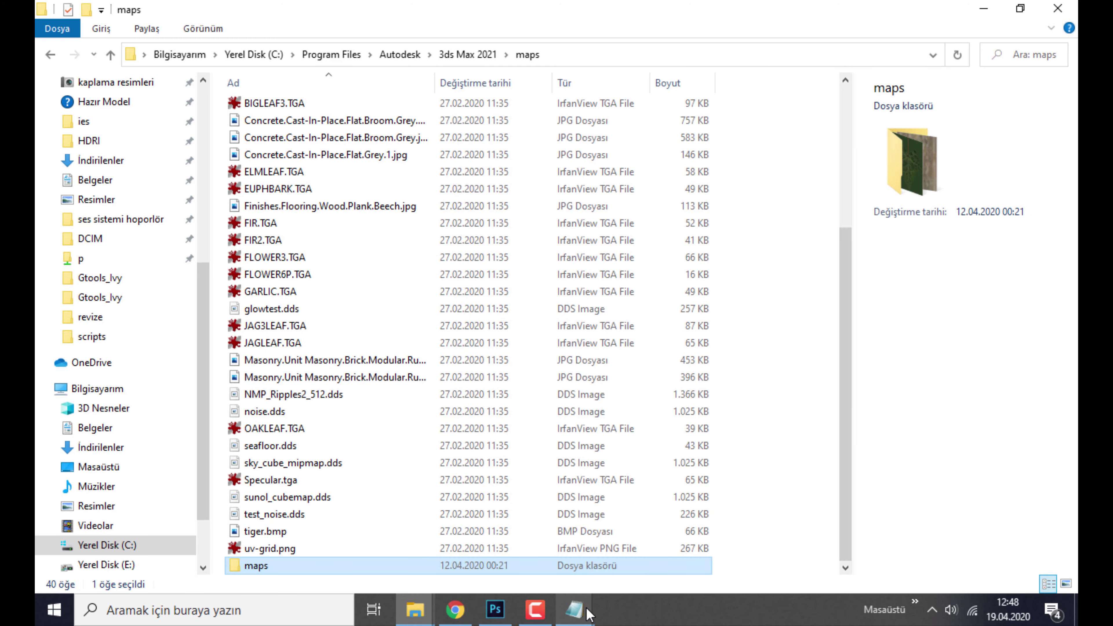
left_click(575, 608)
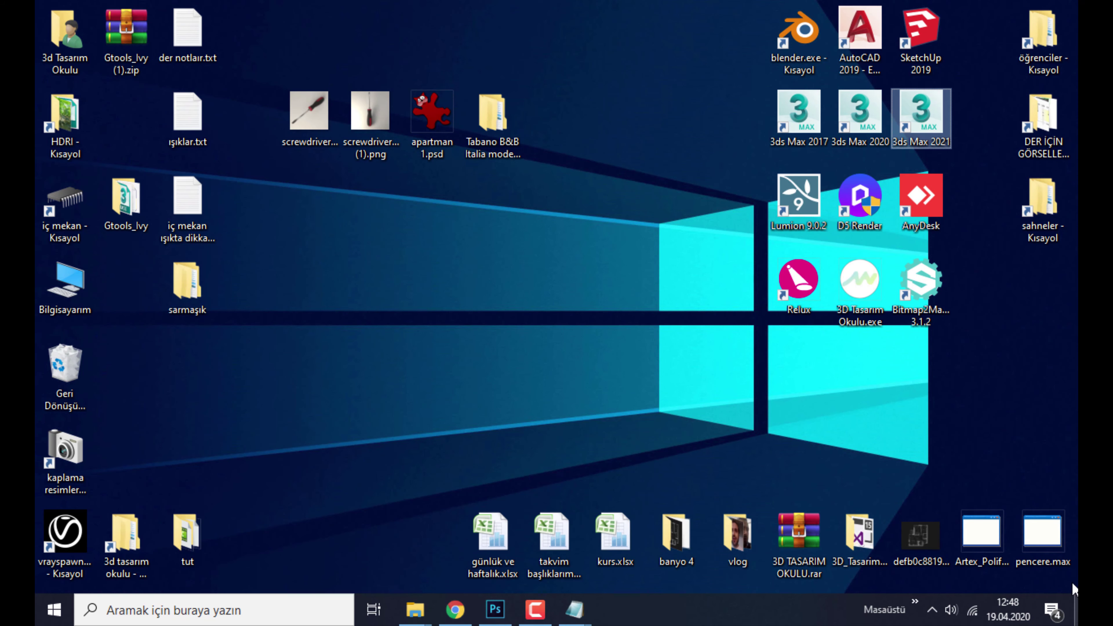
Step: Launch 3ds Max 2021 from the desktop shortcut, allowing it past the security warning
double_click(926, 131)
left_click(615, 324)
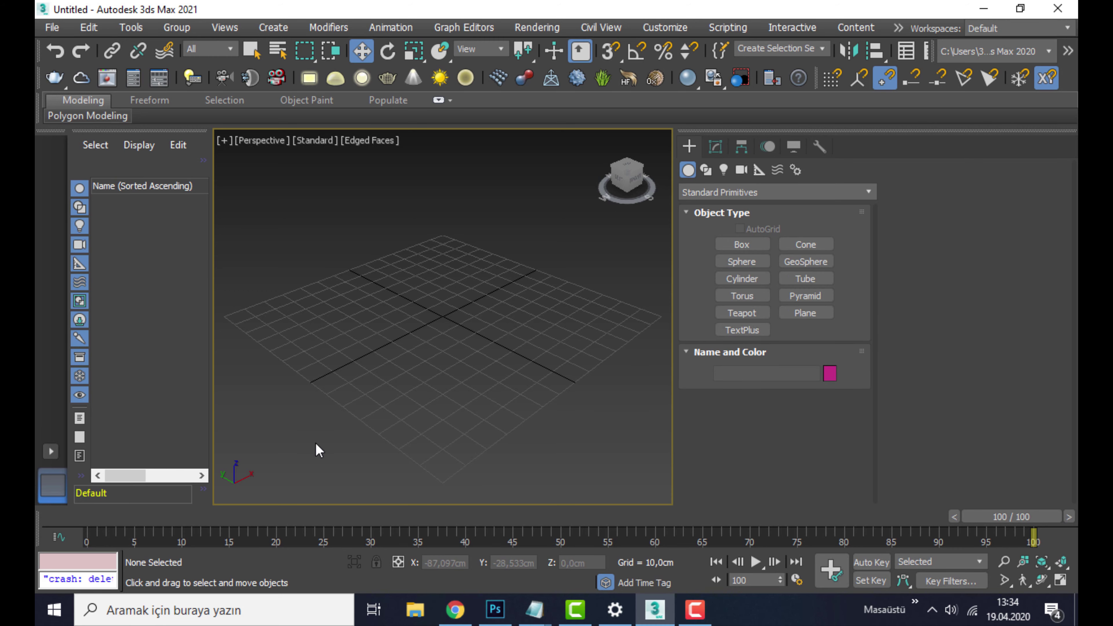
Step: Create a large Plane with a Teapot in its middle
left_click(806, 313)
left_click_drag(405, 214, 442, 478)
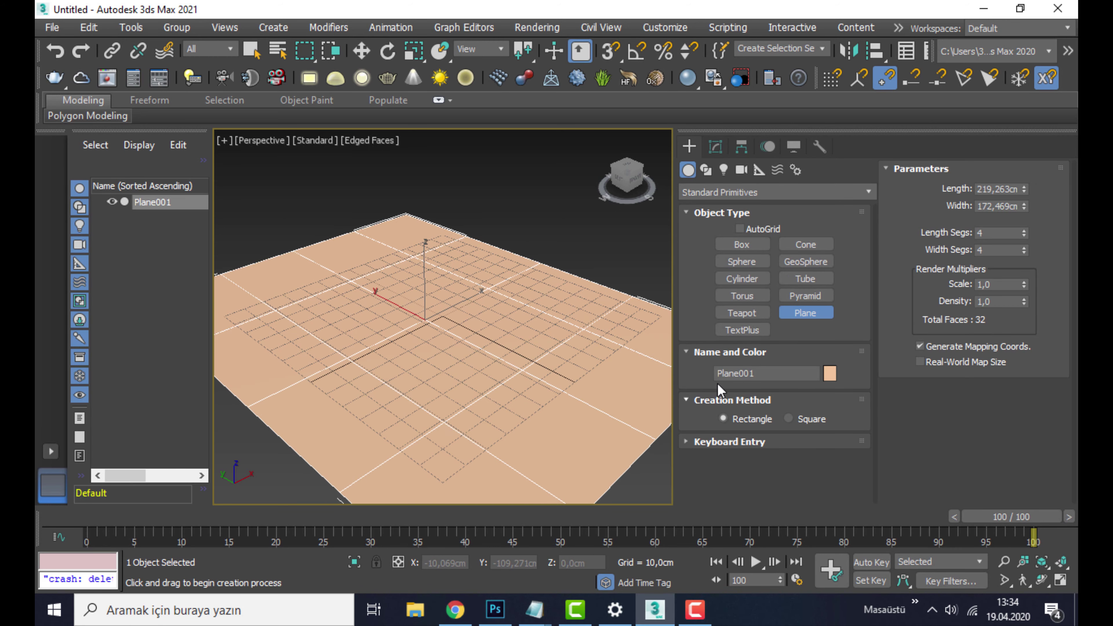
left_click(741, 312)
left_click_drag(404, 354, 513, 352)
key("w")
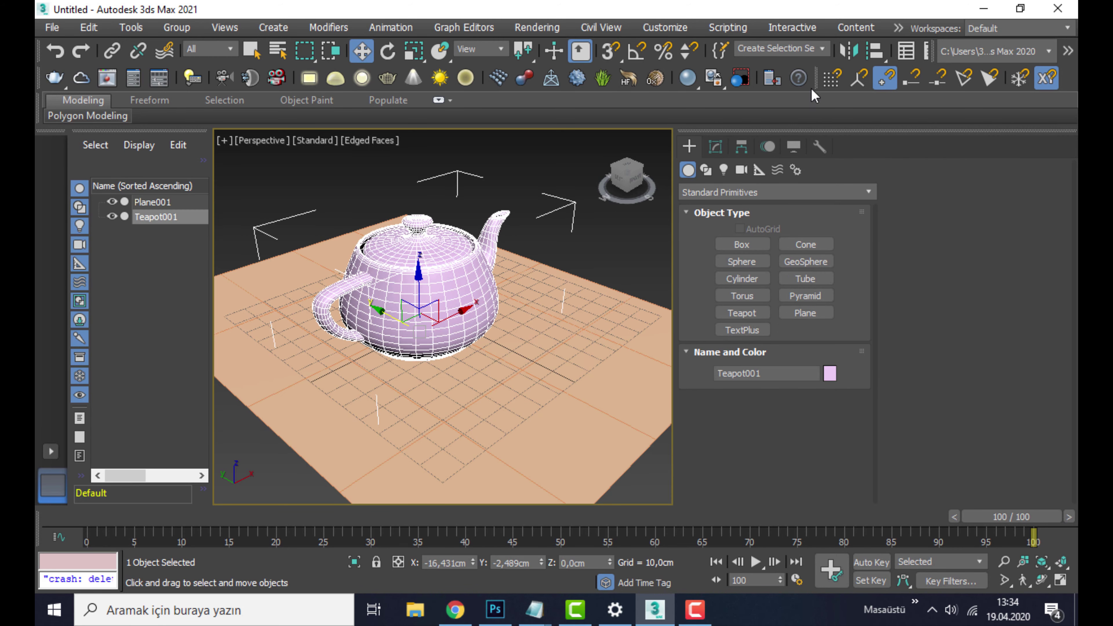
Step: Run the Gtools_Ivy.mse script and place an ivy seed on the teapot's lower side
left_click(748, 32)
left_click(750, 216)
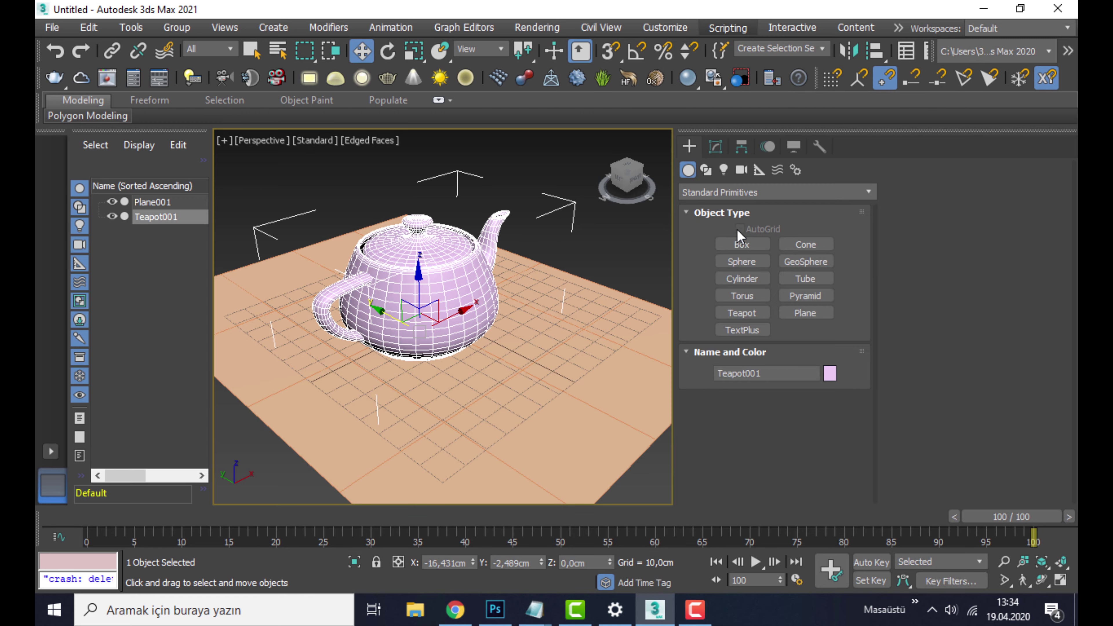
double_click(175, 160)
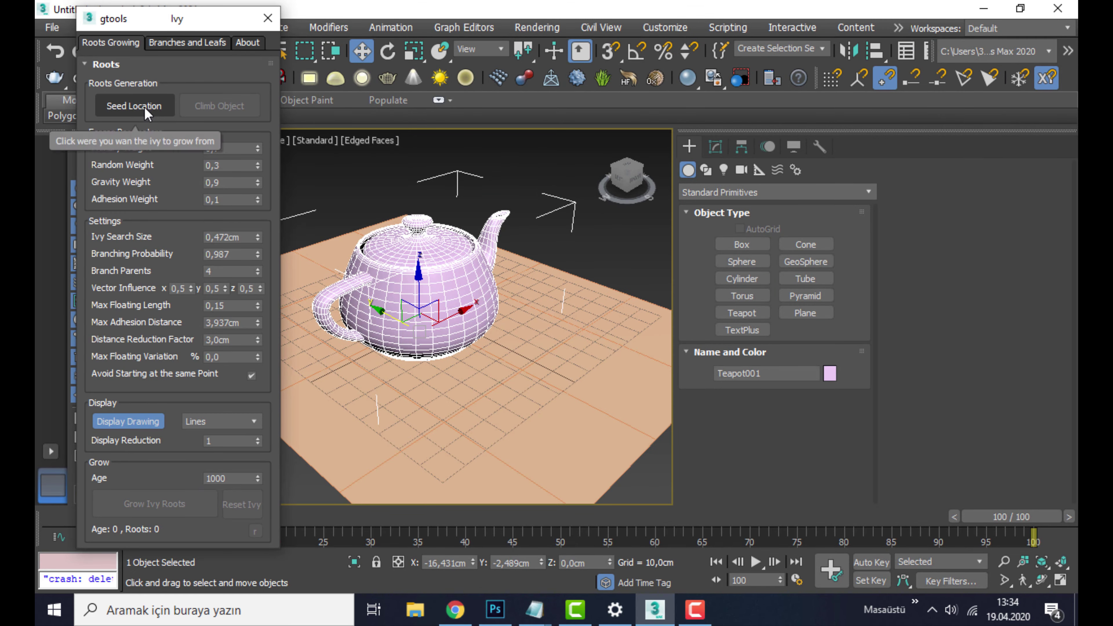
left_click(135, 106)
scroll(305, 284, "up", 3)
left_click(131, 107)
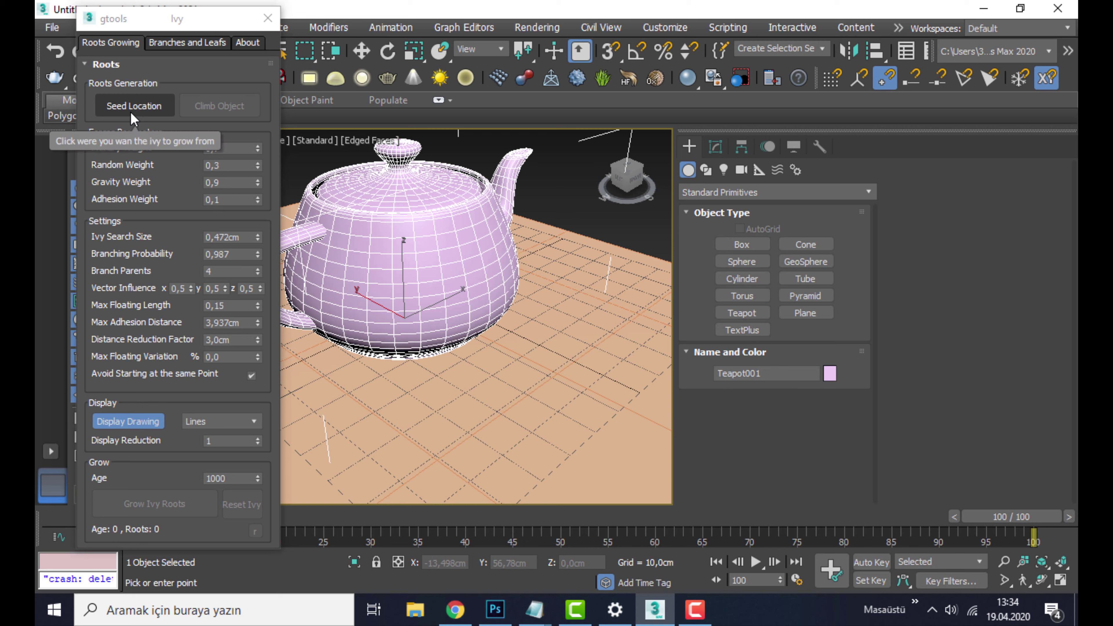
scroll(472, 377, "up", 3)
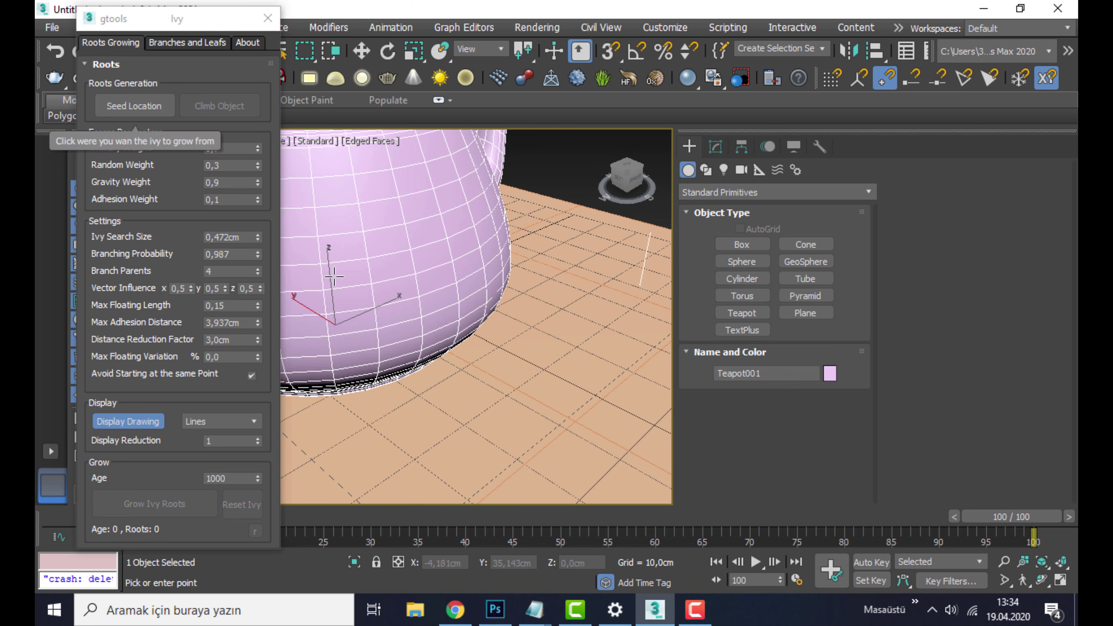
left_click_drag(438, 392, 397, 241)
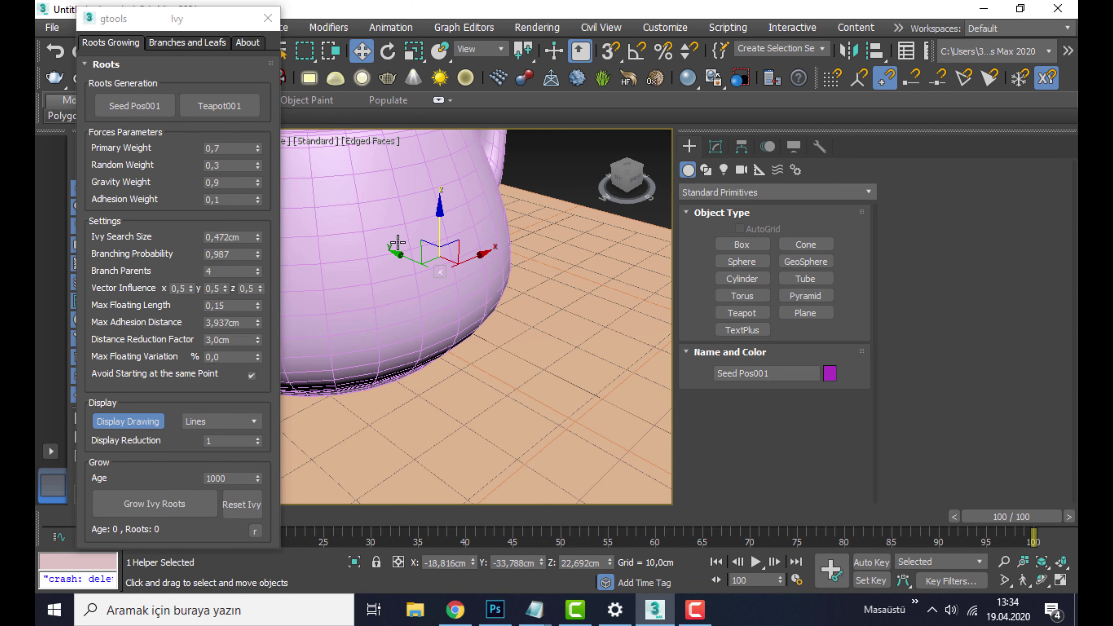
Step: Grow ivy roots from the seed over the teapot, then stop the growth
middle_click_drag(405, 265, 410, 267, "alt")
left_click_drag(409, 267, 411, 267)
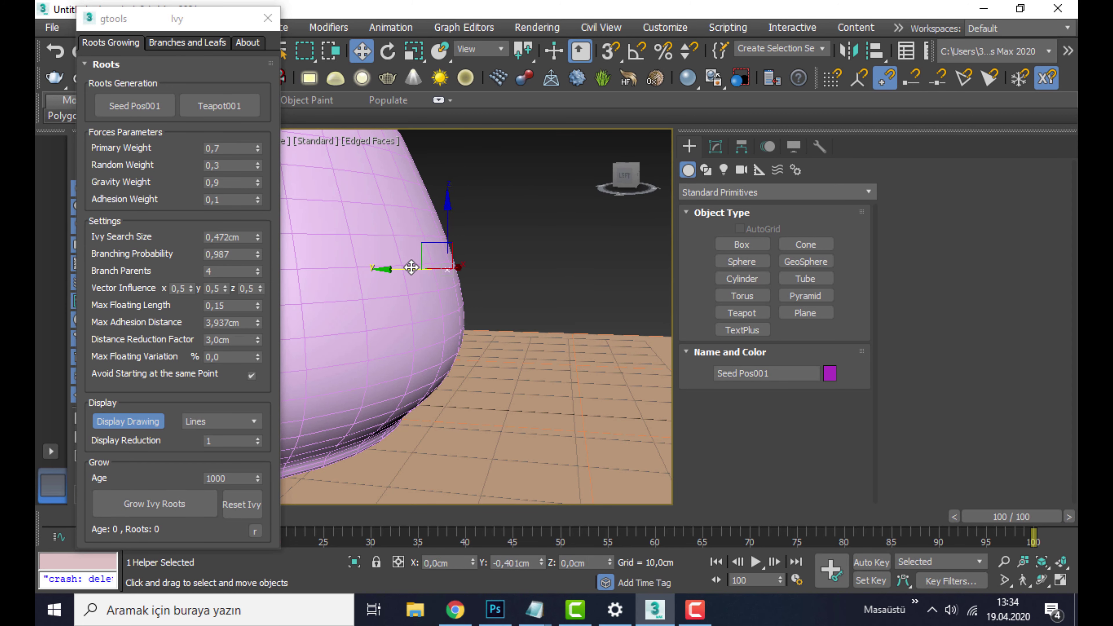
left_click(166, 509)
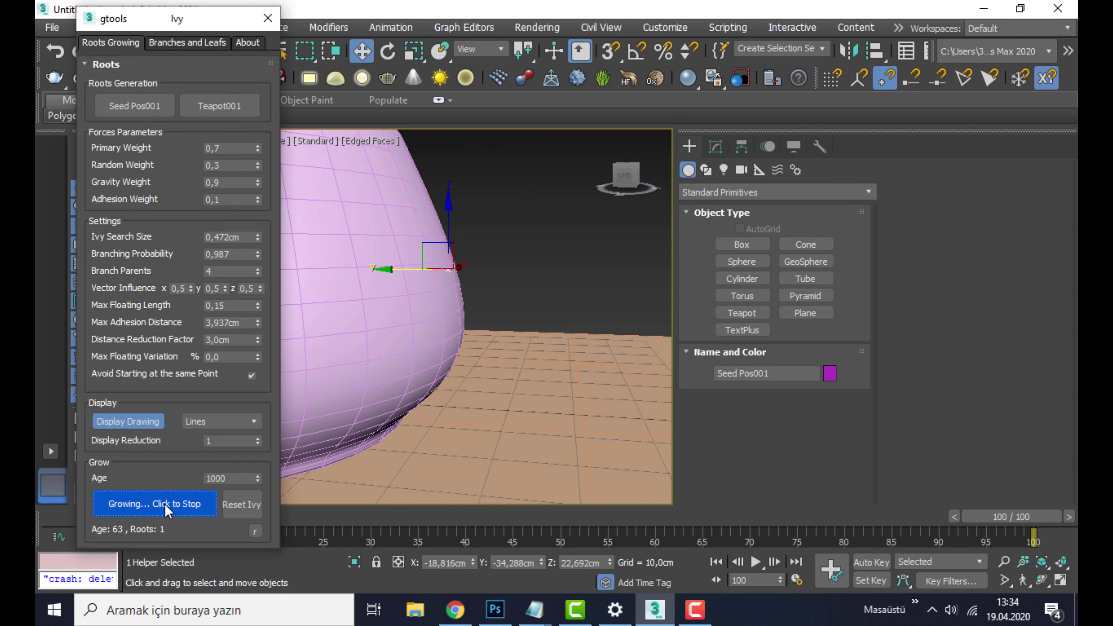
scroll(478, 342, "down", 5)
middle_click_drag(478, 341, 454, 311, "alt")
scroll(455, 311, "up", 5)
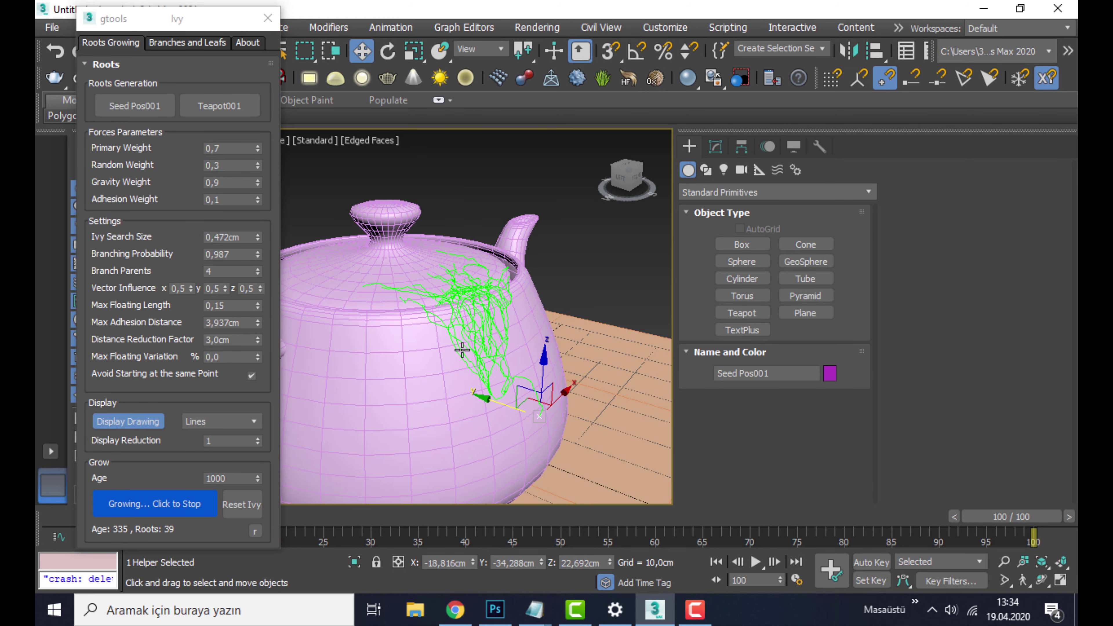
middle_click_drag(452, 376, 428, 304)
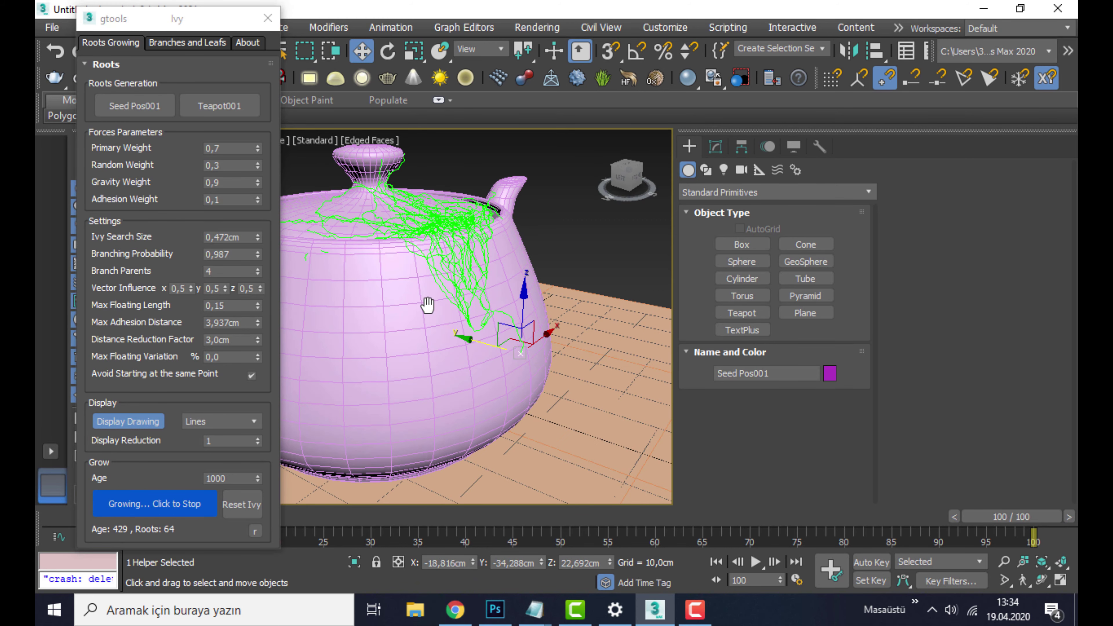
left_click(139, 510)
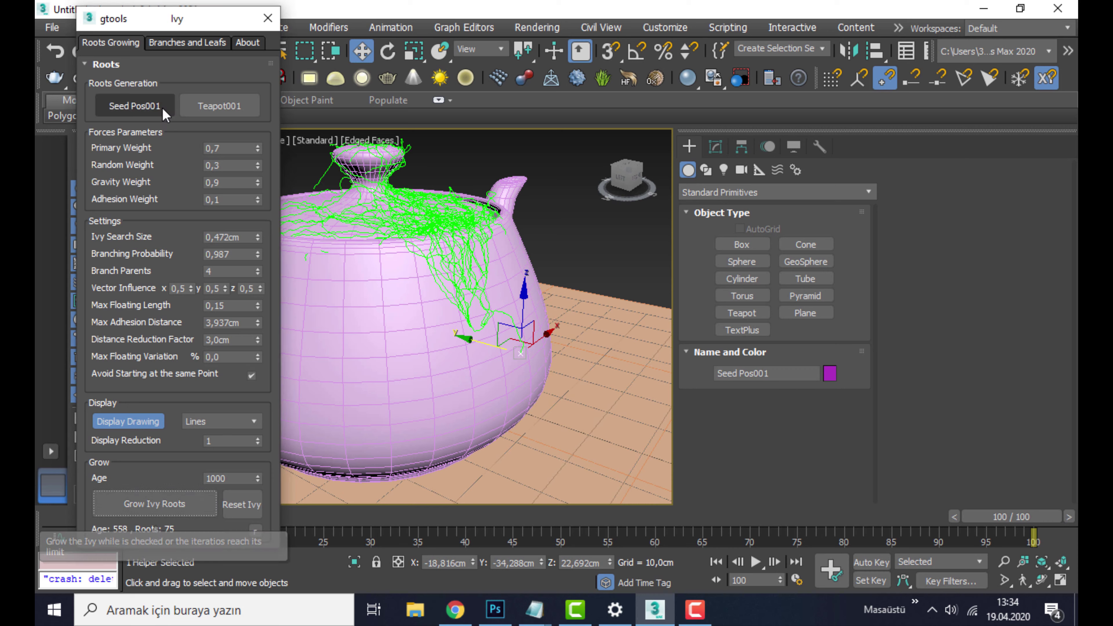
Step: Generate ivy branch meshes and leaves, then close the ivy tool panel
left_click(169, 43)
left_click(131, 156)
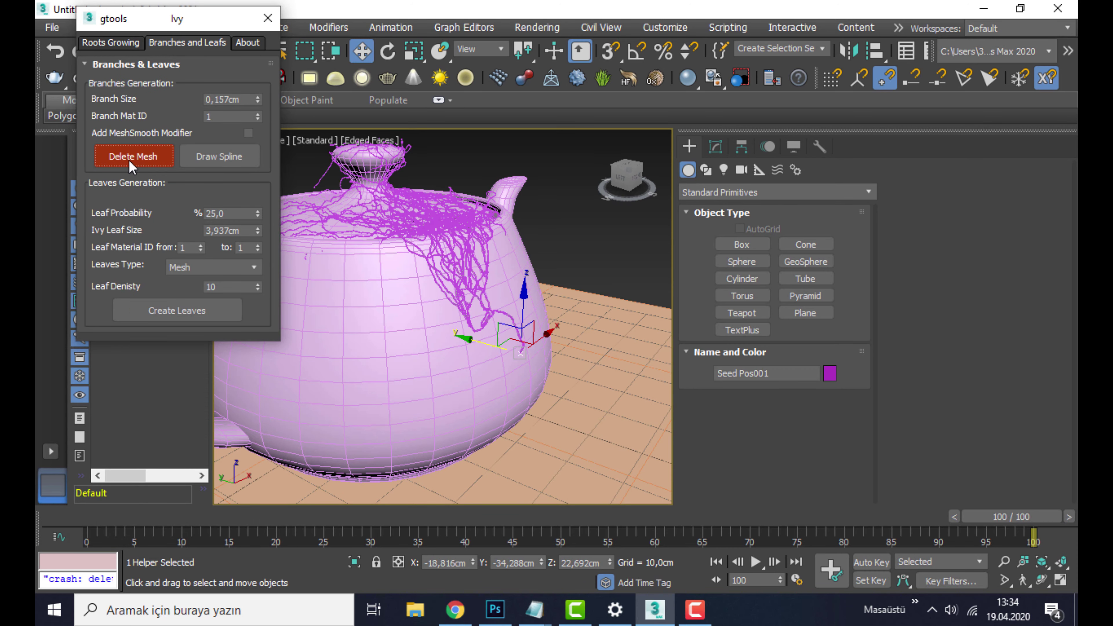
scroll(480, 249, "up", 3)
scroll(463, 250, "up", 2)
left_click(163, 313)
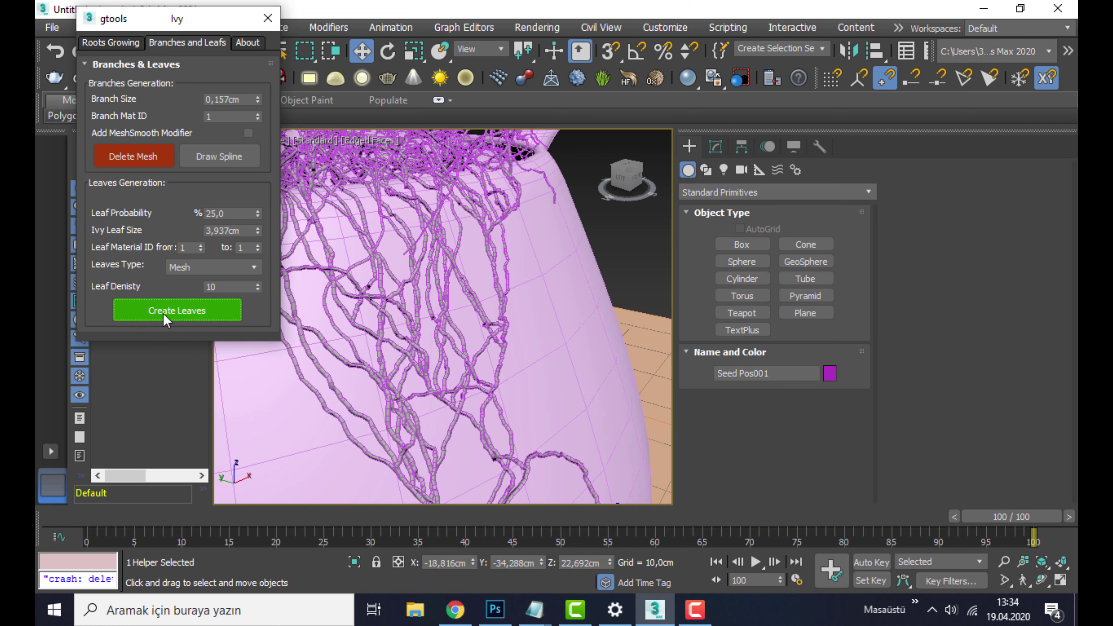
scroll(367, 333, "down", 4)
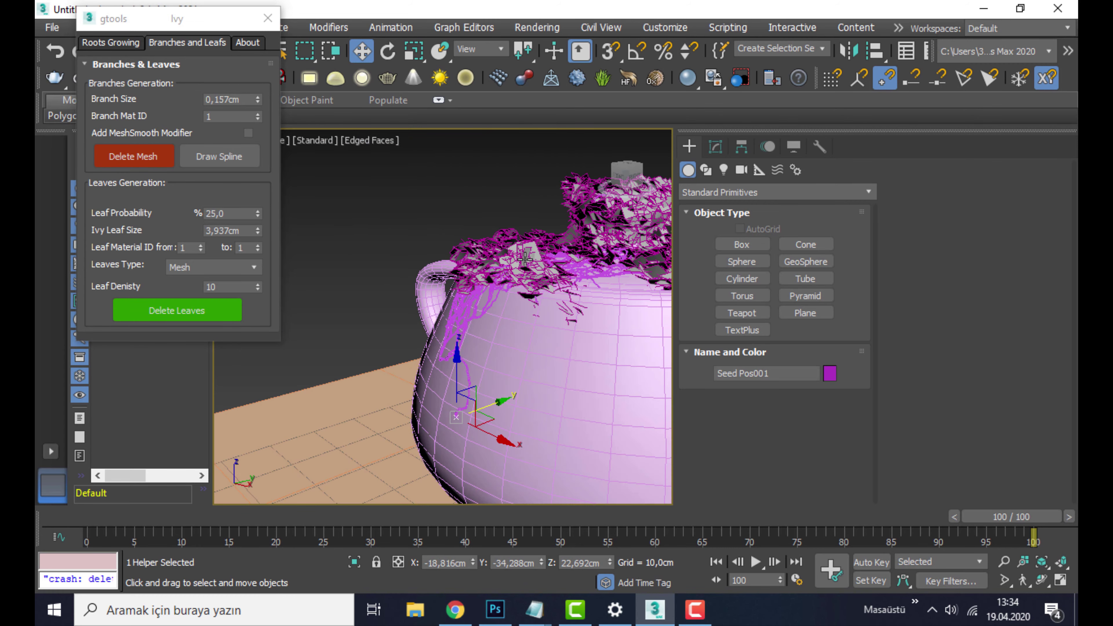
scroll(525, 260, "up", 1)
scroll(530, 258, "up", 1)
scroll(539, 254, "up", 1)
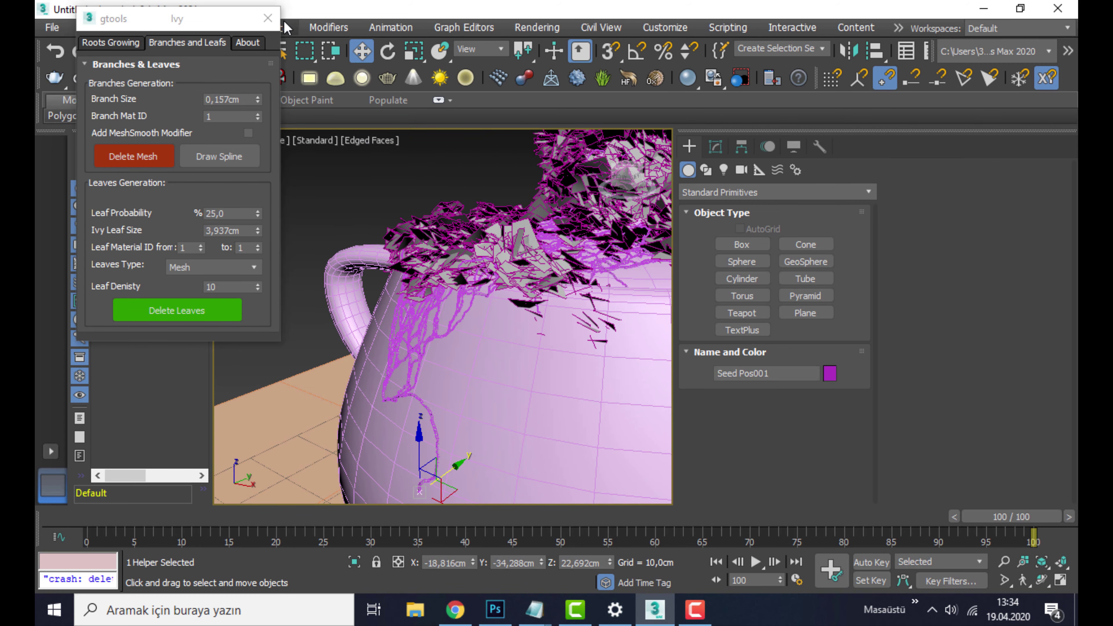
left_click(267, 18)
Step: Place a VRayLight dome light in the scene
left_click(309, 77)
scroll(372, 299, "down", 8)
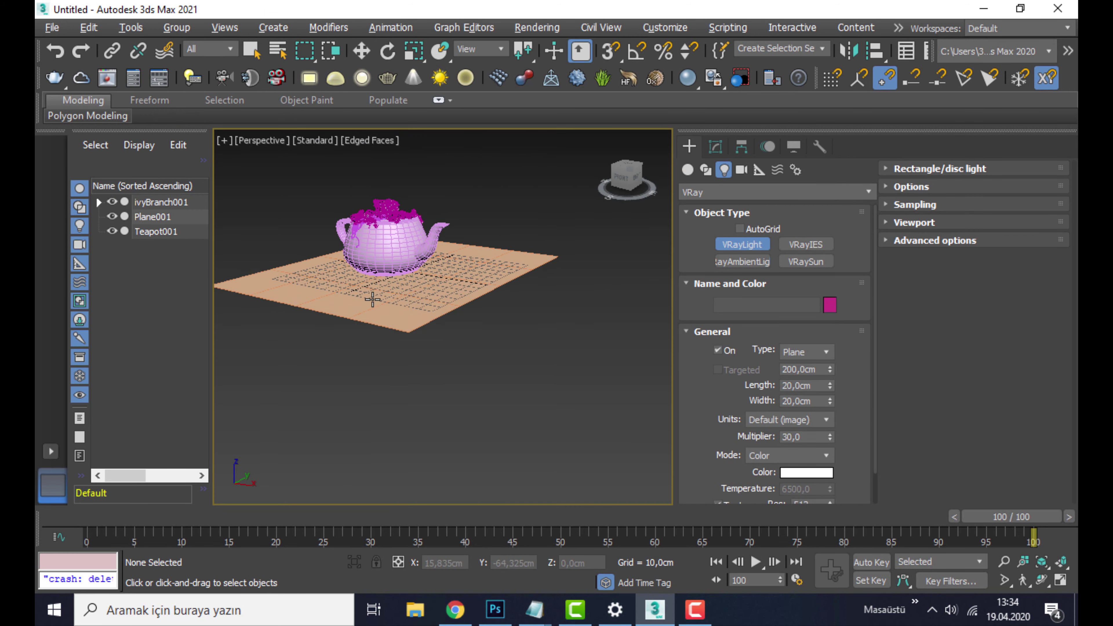
scroll(372, 300, "up", 2)
left_click(582, 372)
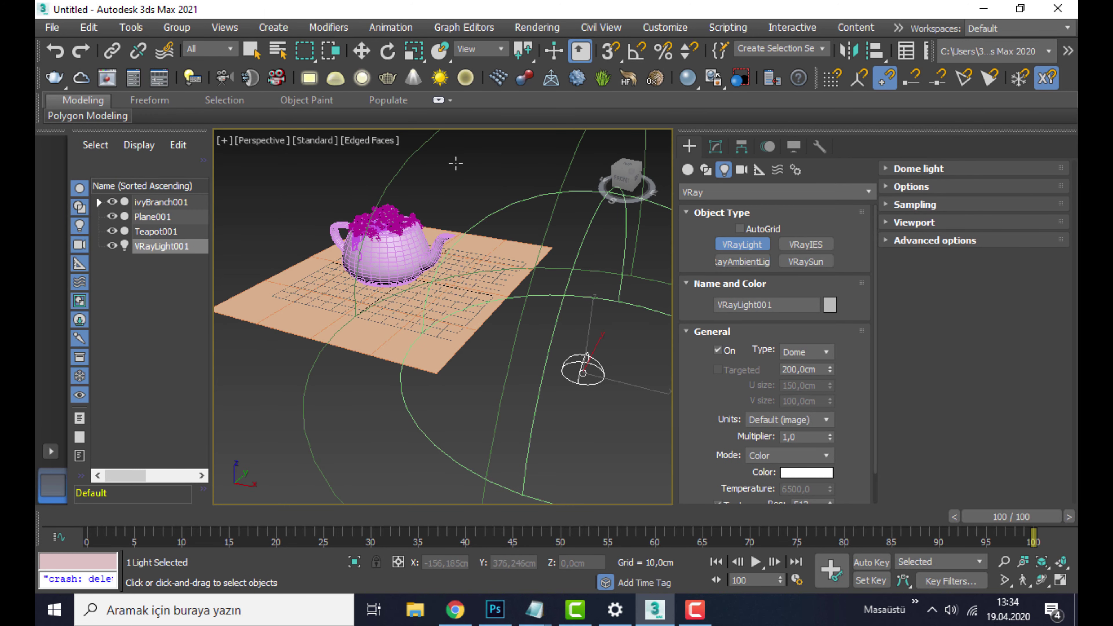
Step: Render a test image of the ivy teapot in the V-Ray frame buffer, then close it
right_click(531, 346)
scroll(359, 233, "up", 2)
scroll(385, 198, "up", 2)
right_click(406, 174)
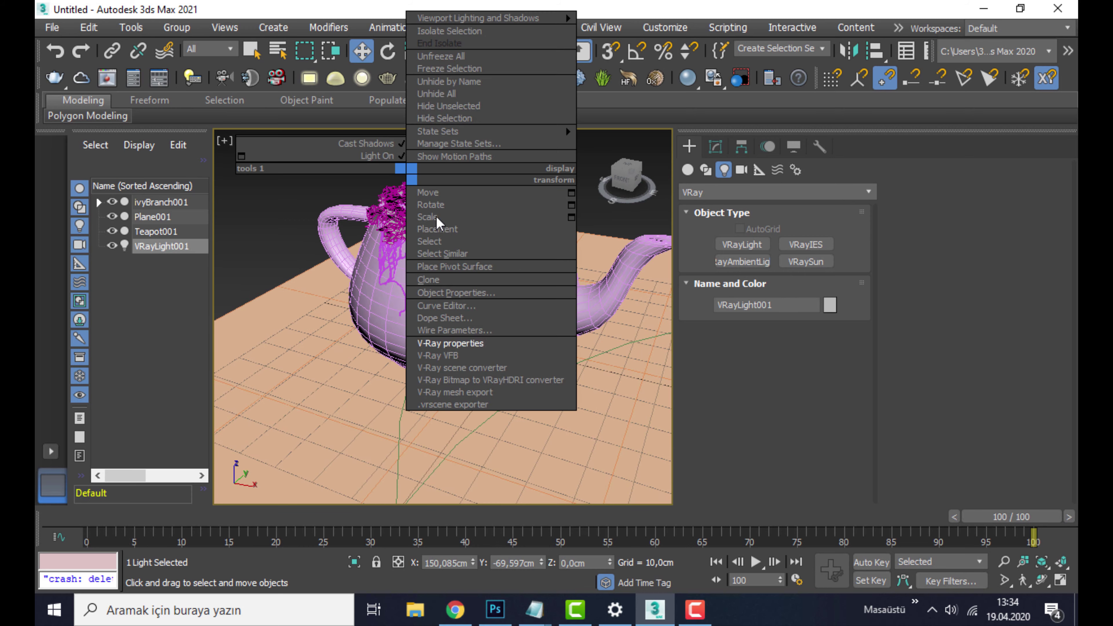
left_click(439, 355)
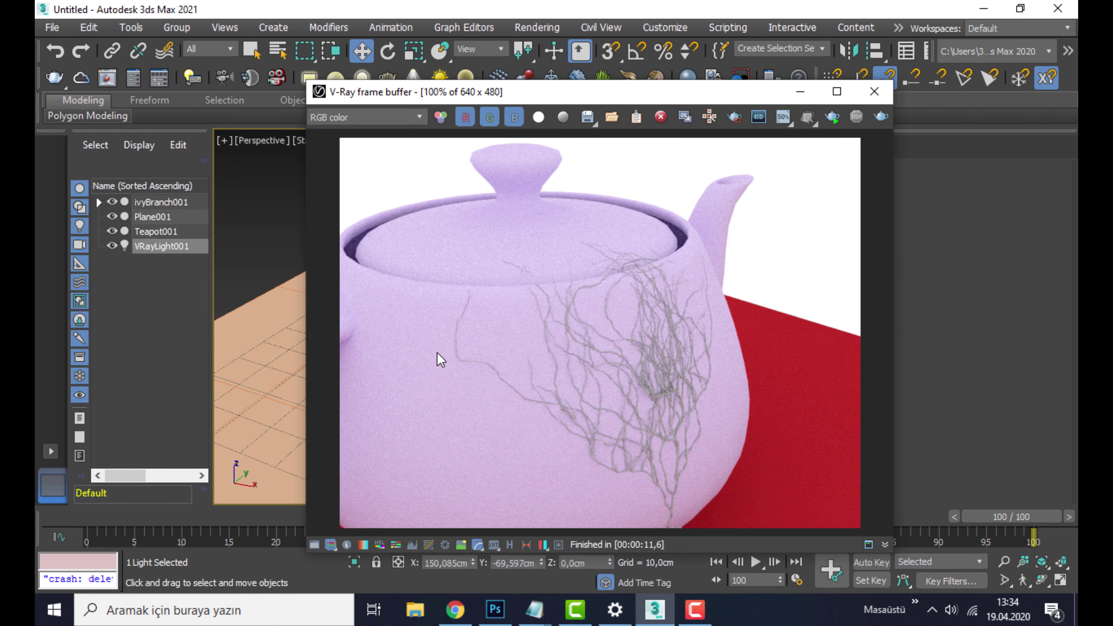
left_click(828, 120)
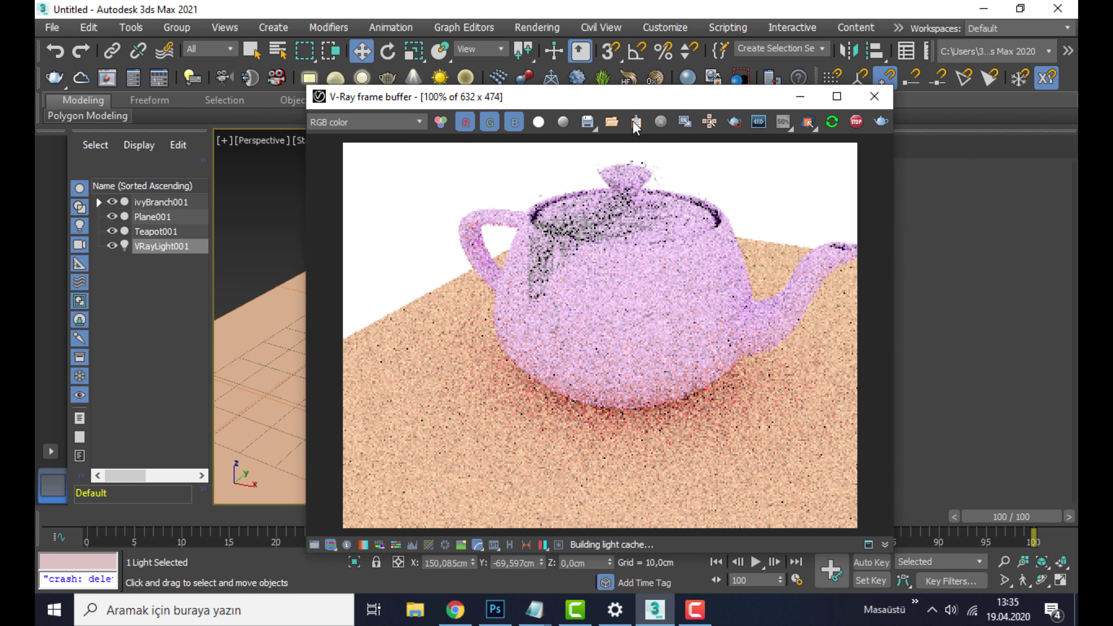
left_click_drag(612, 97, 744, 93)
scroll(381, 247, "up", 3)
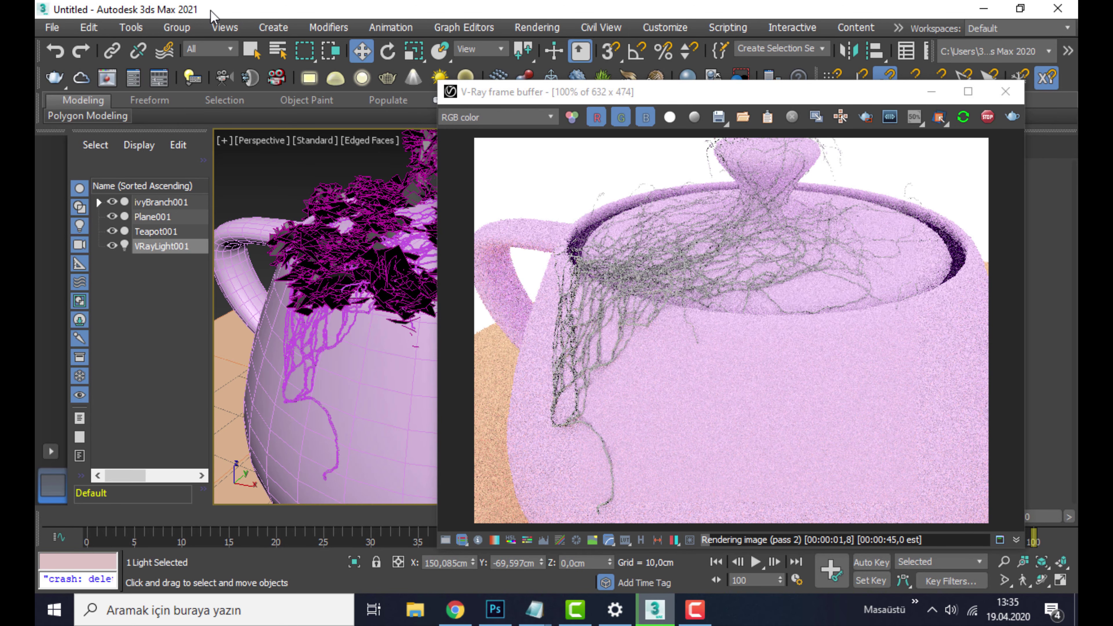
left_click(986, 117)
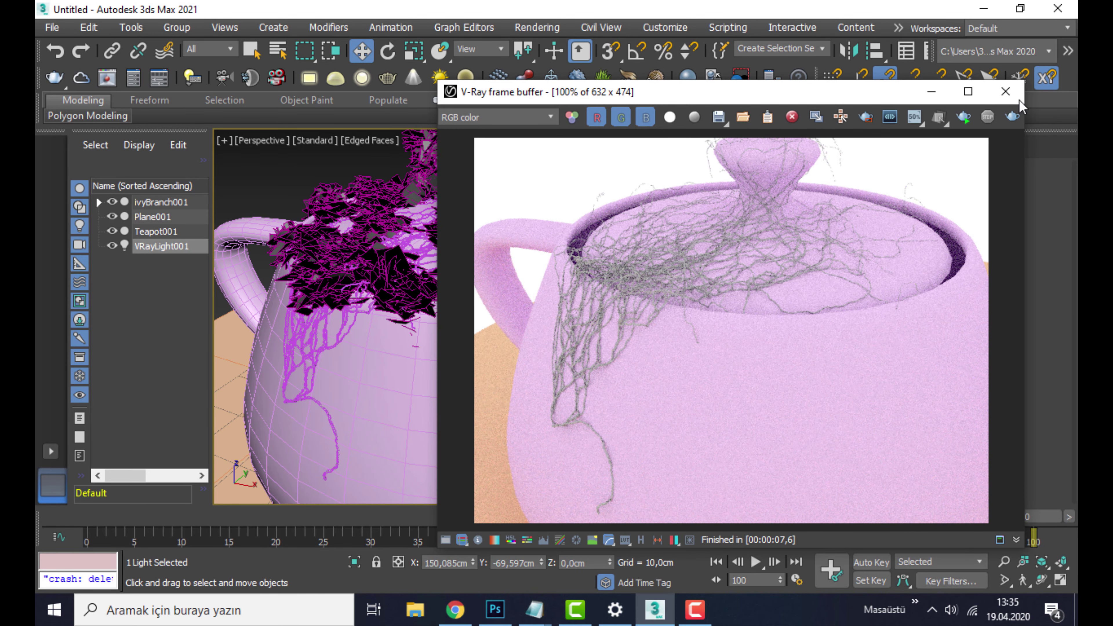
left_click(1006, 92)
left_click(420, 225)
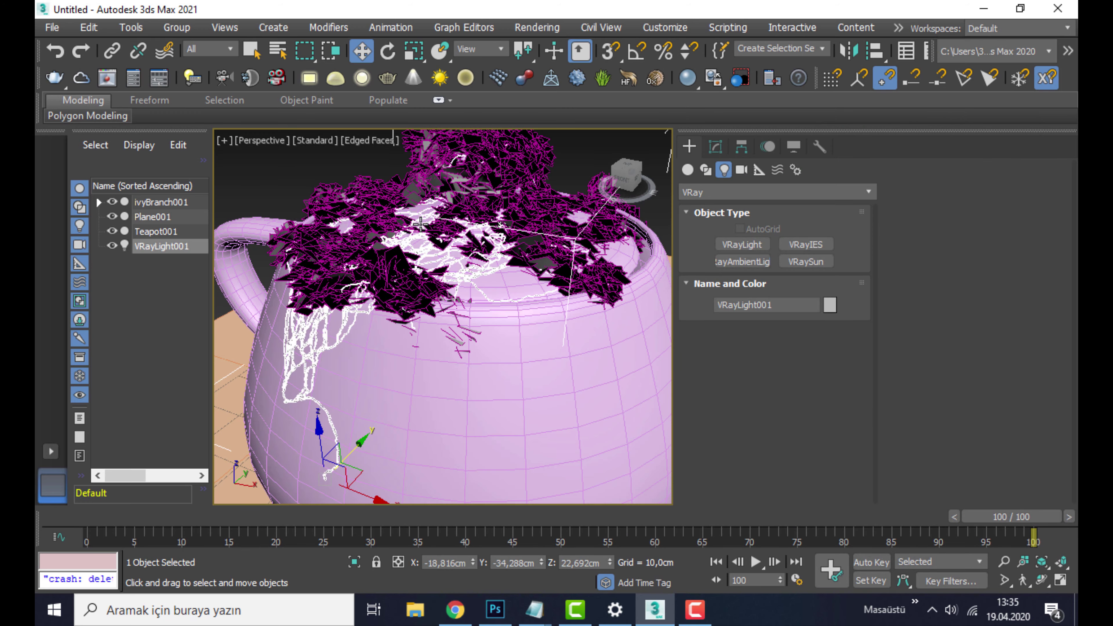
Step: Open Asset Tracking with Shift+T, refresh it, and select the five missing gtivy maps
key("shift+t")
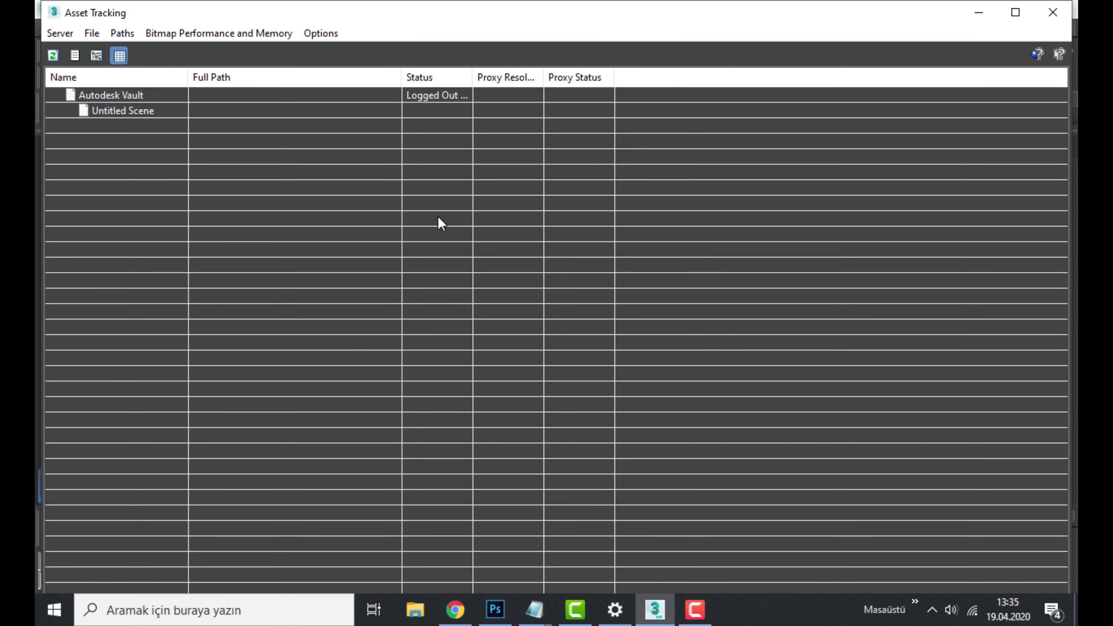
left_click(54, 54)
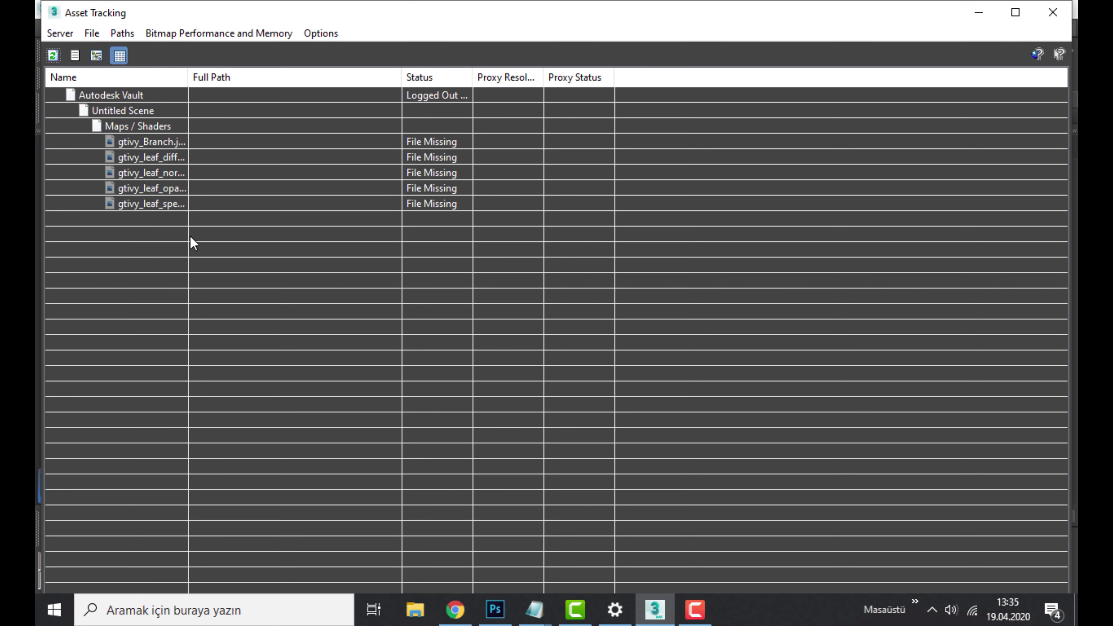
left_click_drag(188, 229, 125, 143)
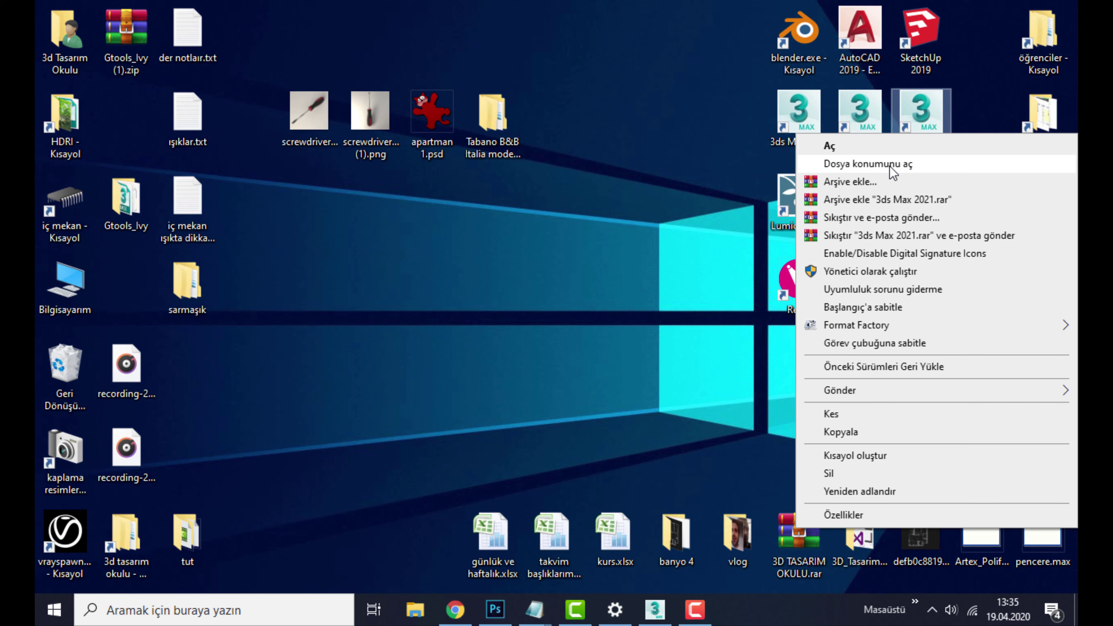
Step: Open the 3ds Max 2021 maps\maps folder and copy its address as text
left_click(891, 165)
scroll(550, 178, "up", 5)
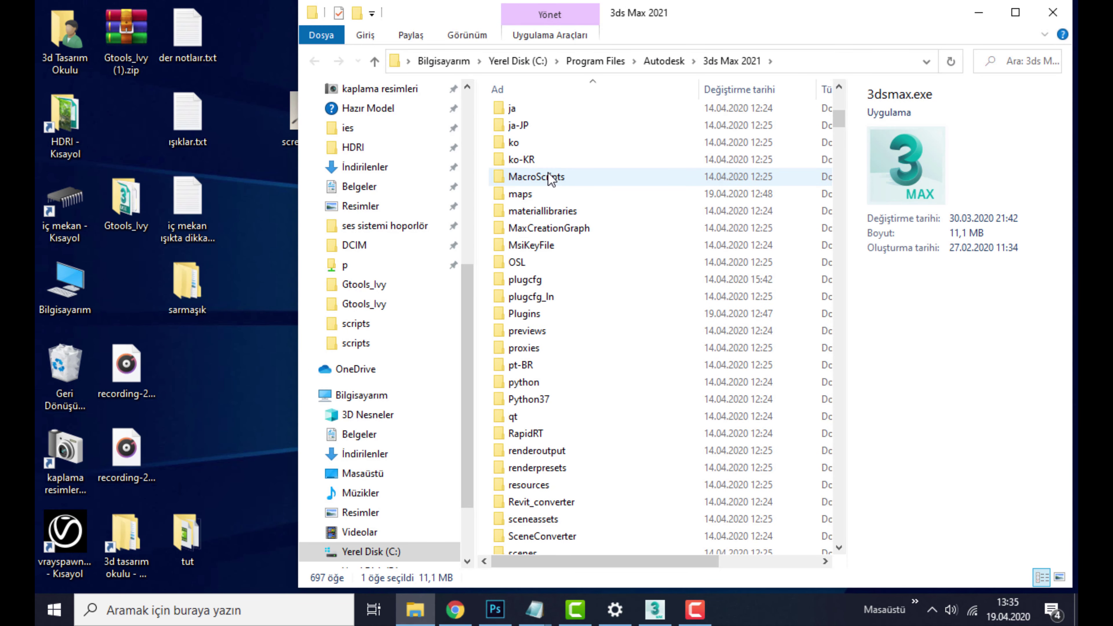
left_click(550, 177)
scroll(565, 127, "down", 1)
double_click(563, 126)
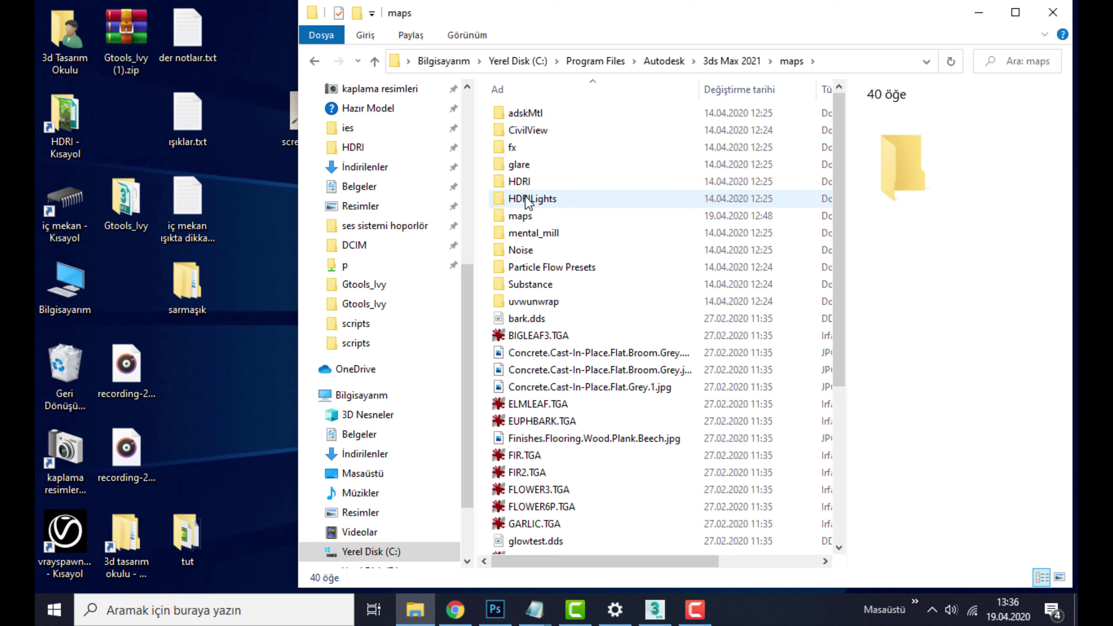
double_click(525, 215)
right_click(875, 64)
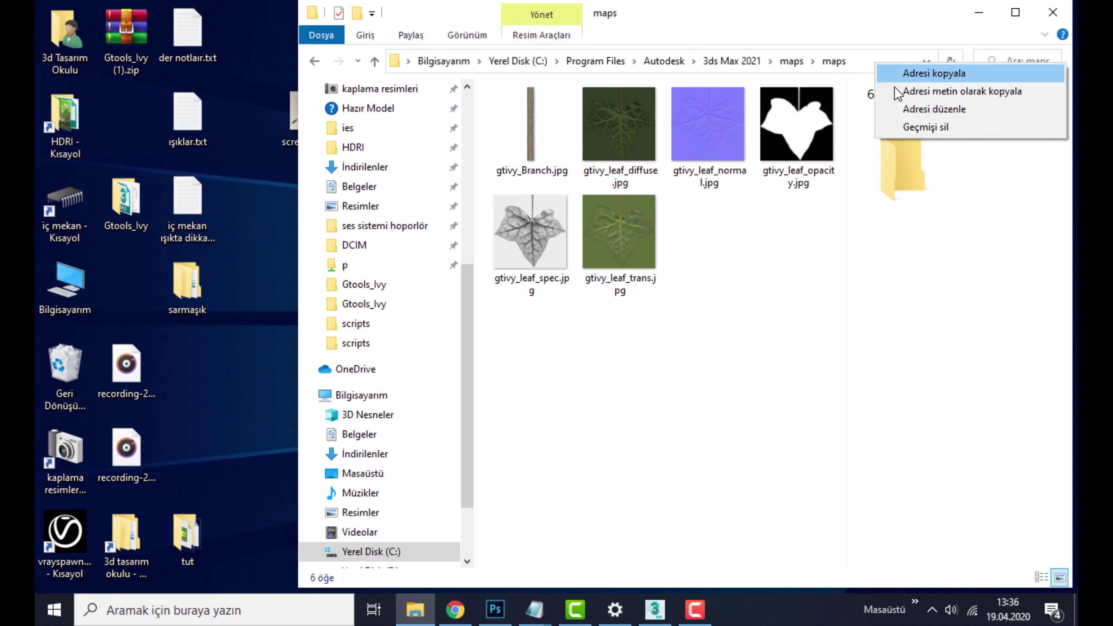
left_click(977, 92)
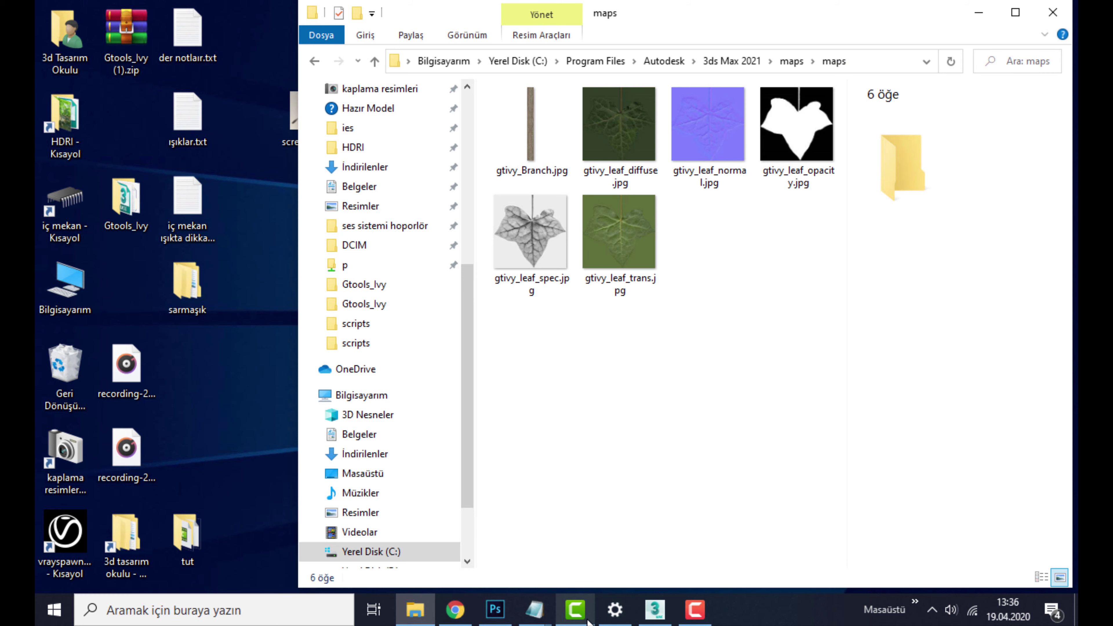
left_click(655, 609)
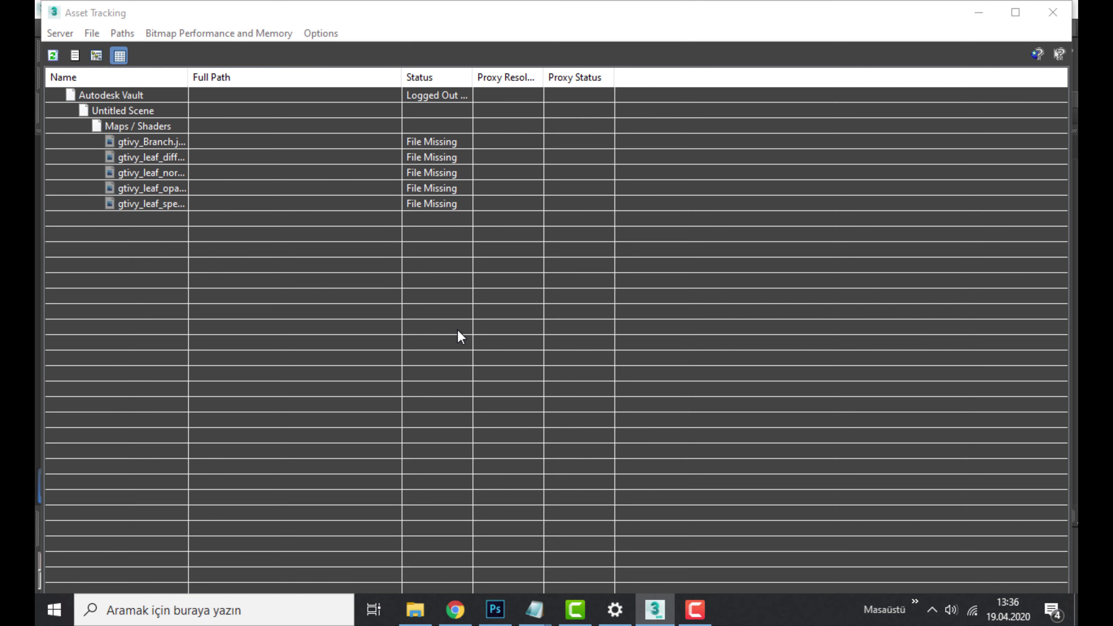
Step: Set the path of the five gtivy maps to the copied maps\maps folder
left_click(145, 145)
left_click_drag(572, 238, 339, 146)
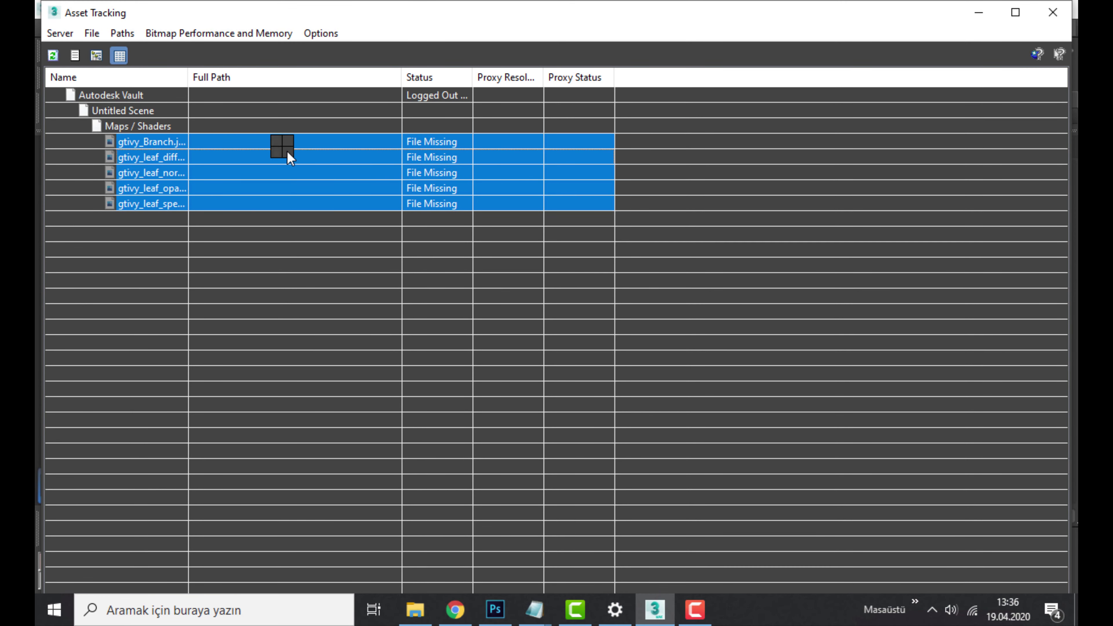
right_click(289, 157)
left_click(255, 190)
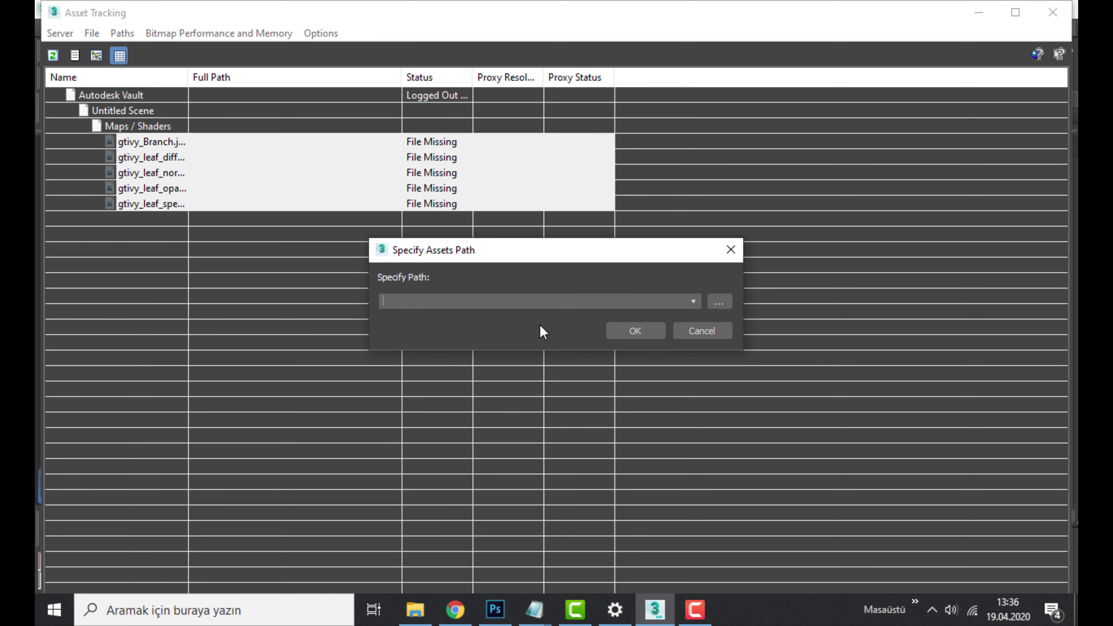
right_click(547, 303)
left_click(579, 370)
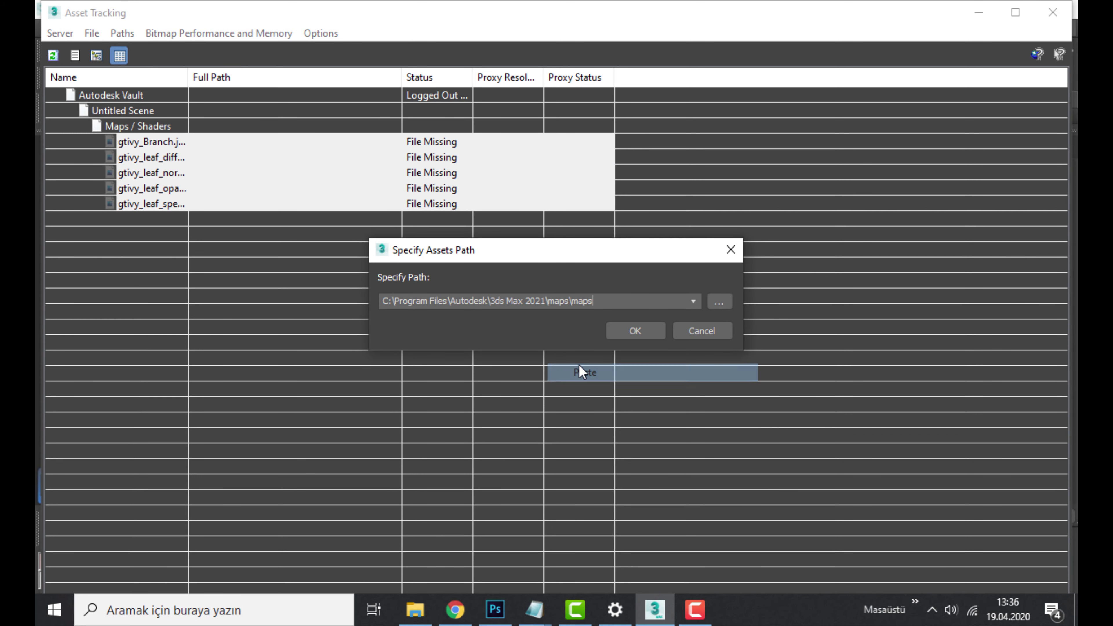
left_click(635, 330)
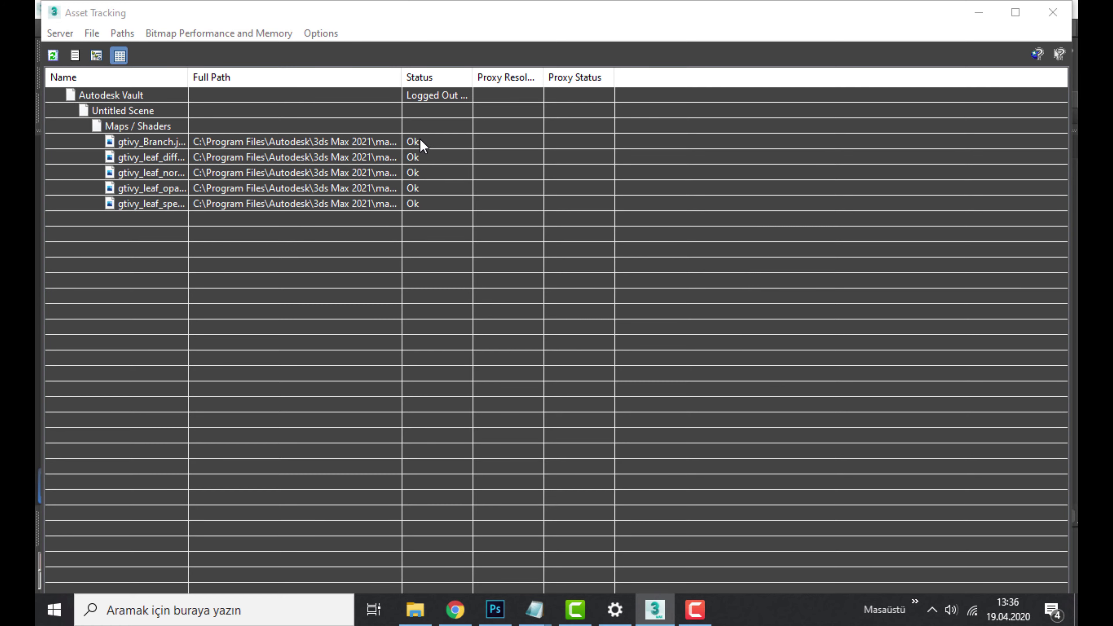
left_click(1053, 13)
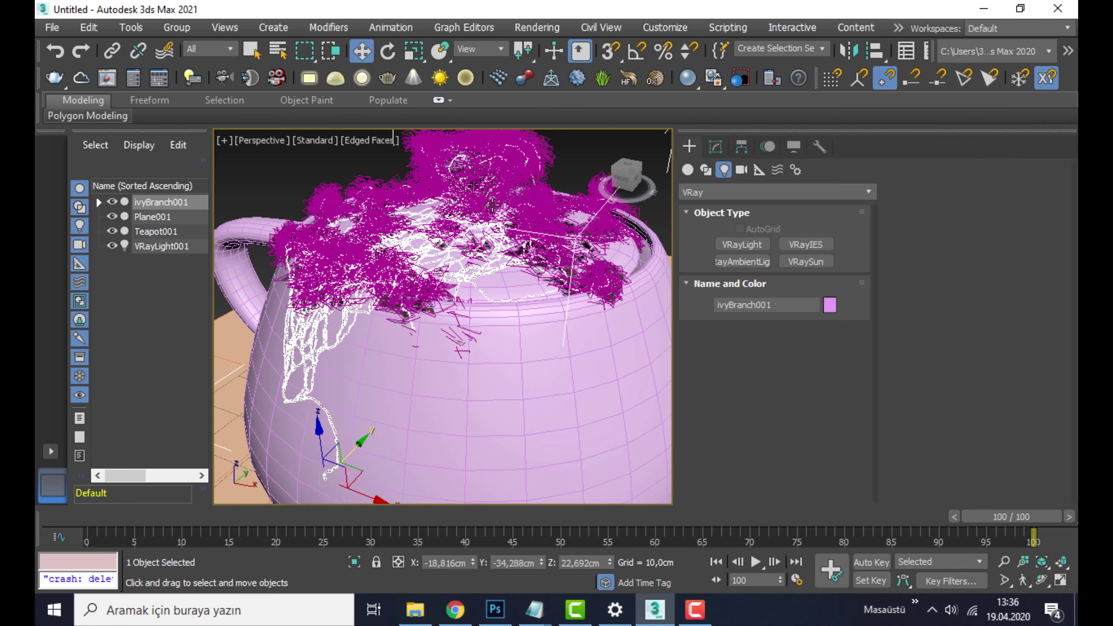
Step: Re-render the scene in the V-Ray frame buffer with the relinked textures
right_click(490, 196)
left_click(528, 388)
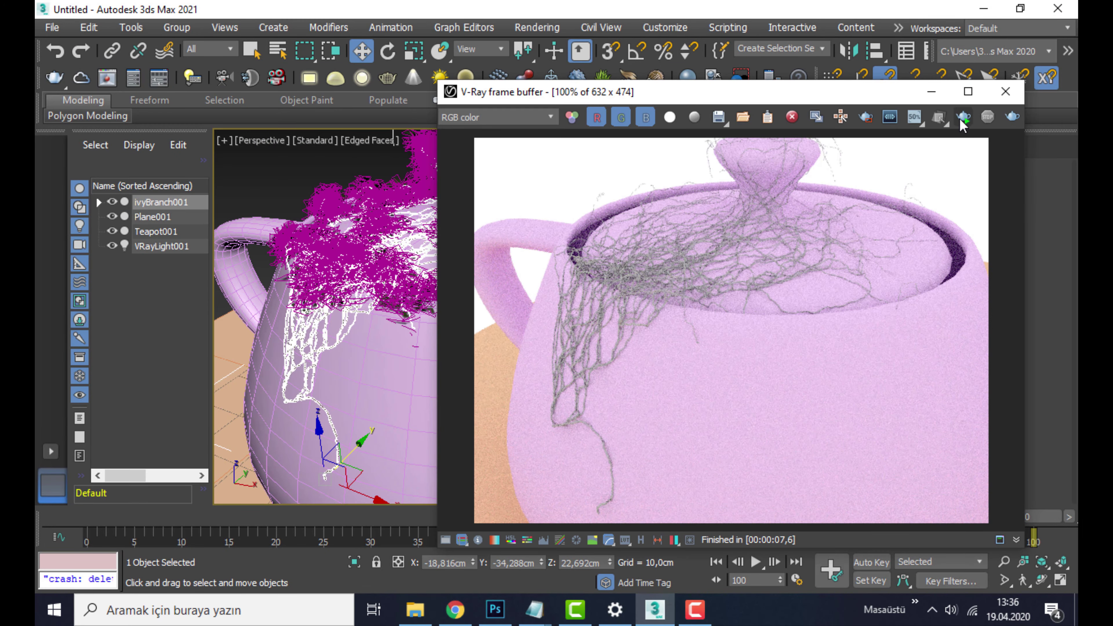
left_click(963, 117)
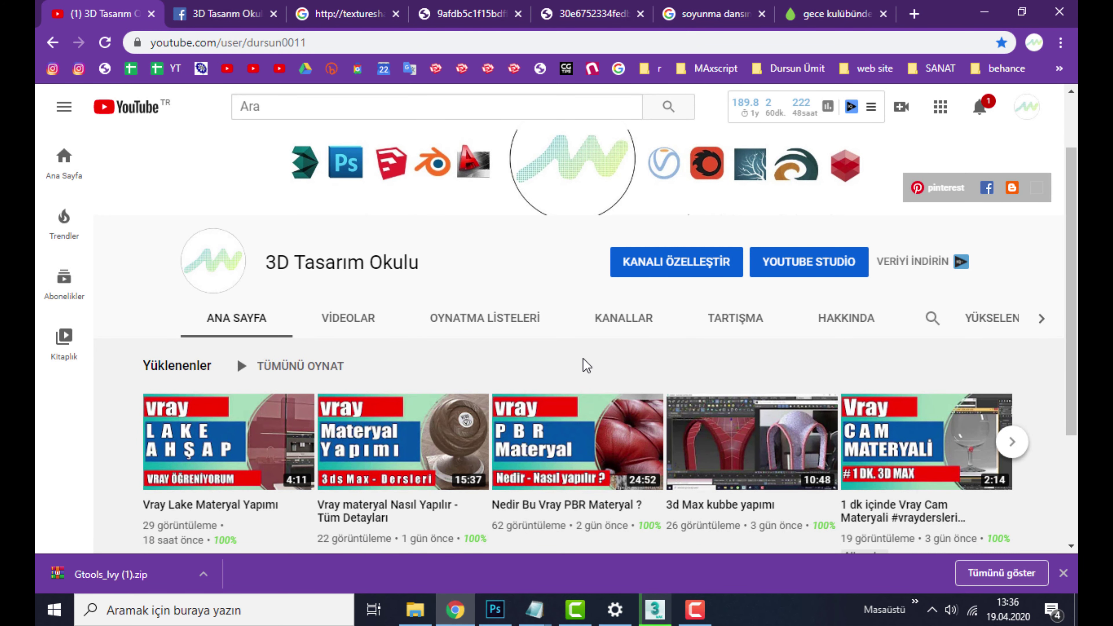
Step: Switch to the 3D Tasarım Okulu Öğrencileri Facebook group tab and scroll through older posts
scroll(586, 365, "up", 2)
scroll(604, 296, "down", 2)
left_click(231, 16)
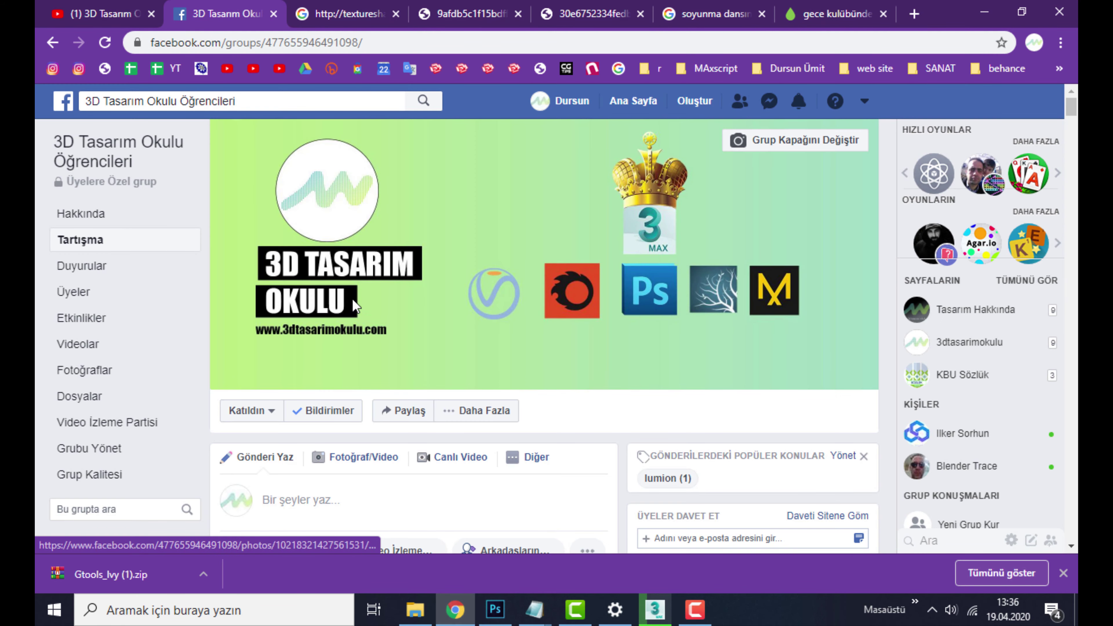
scroll(427, 337, "down", 6)
scroll(434, 326, "down", 8)
scroll(433, 323, "down", 3)
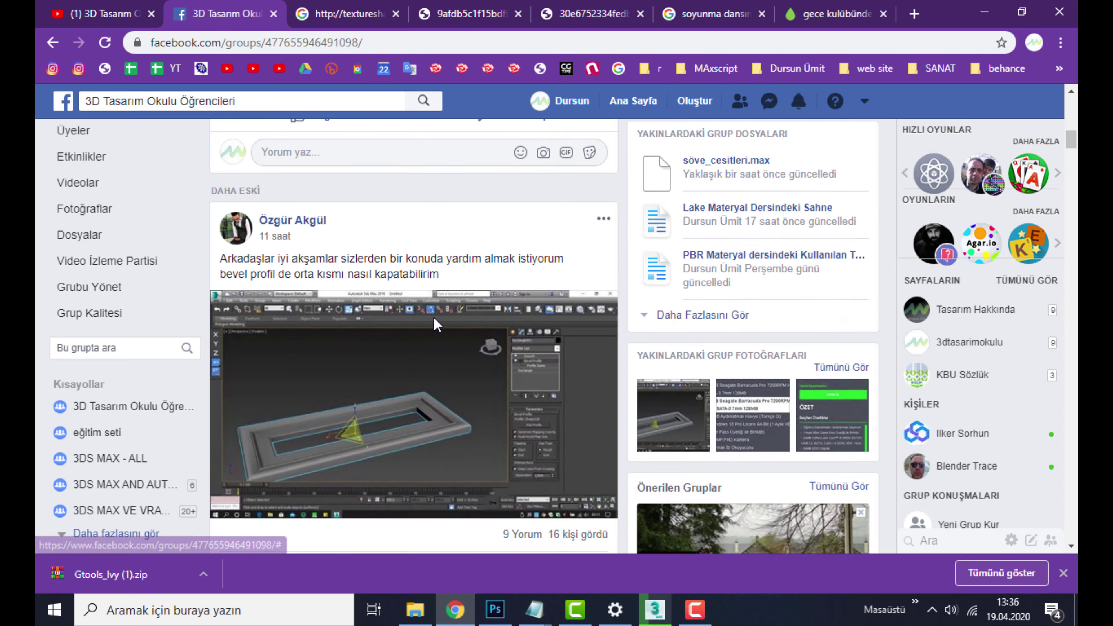
scroll(433, 323, "down", 5)
scroll(382, 127, "down", 1)
scroll(368, 175, "down", 5)
scroll(357, 211, "down", 5)
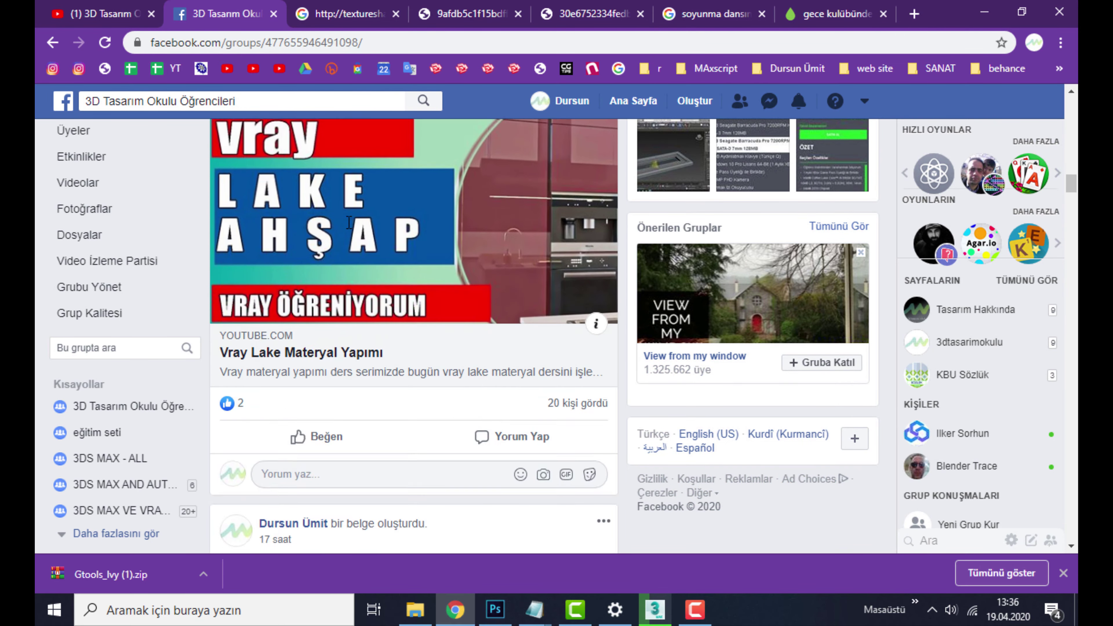
scroll(350, 231, "down", 6)
scroll(349, 230, "down", 6)
scroll(350, 229, "down", 5)
scroll(350, 229, "down", 5)
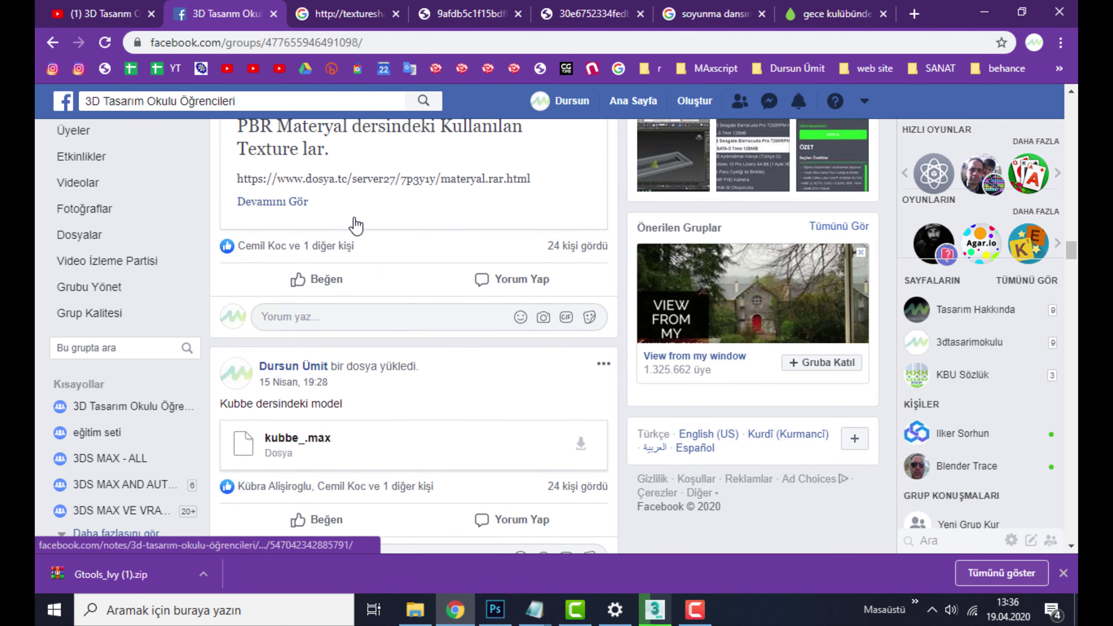
scroll(350, 227, "down", 4)
scroll(350, 227, "down", 5)
scroll(349, 225, "down", 5)
scroll(349, 222, "down", 5)
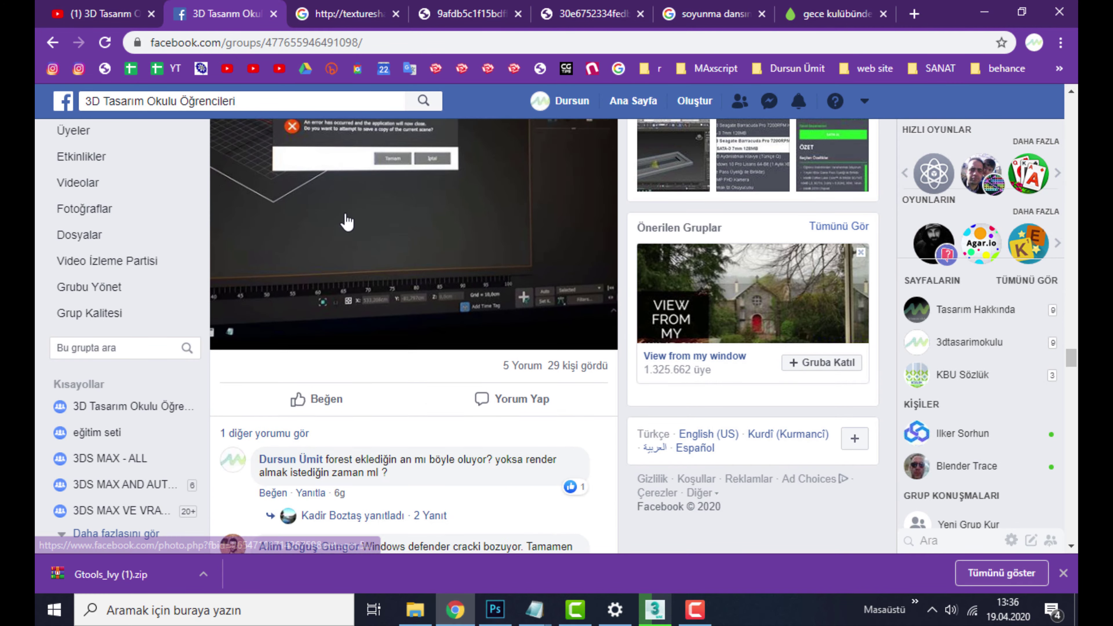
scroll(347, 219, "down", 5)
scroll(346, 217, "down", 5)
scroll(344, 220, "down", 5)
scroll(344, 220, "down", 5)
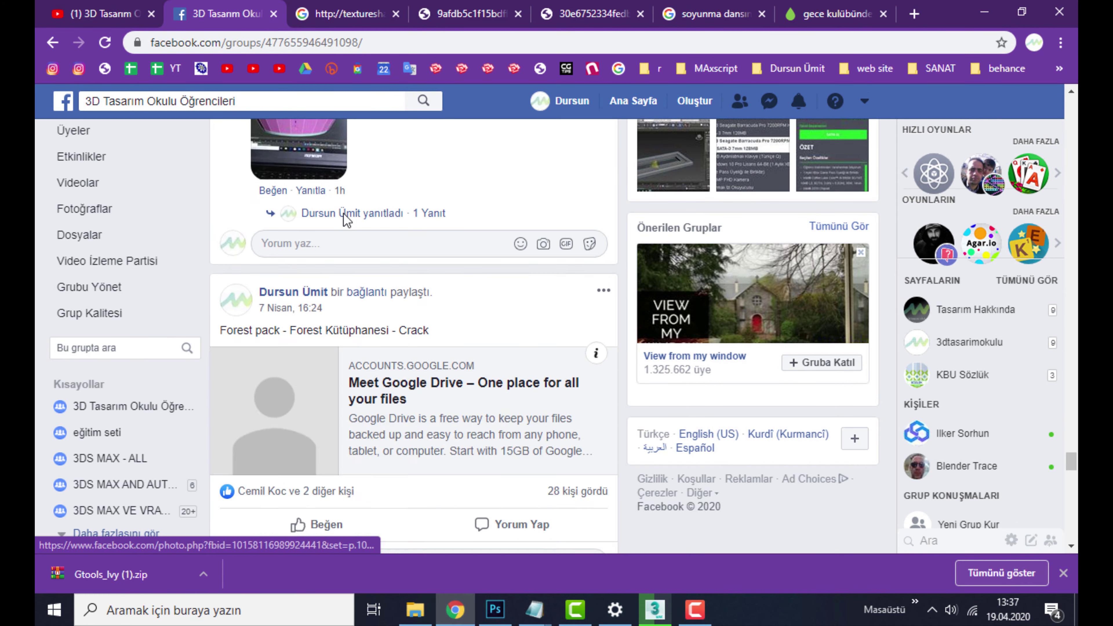